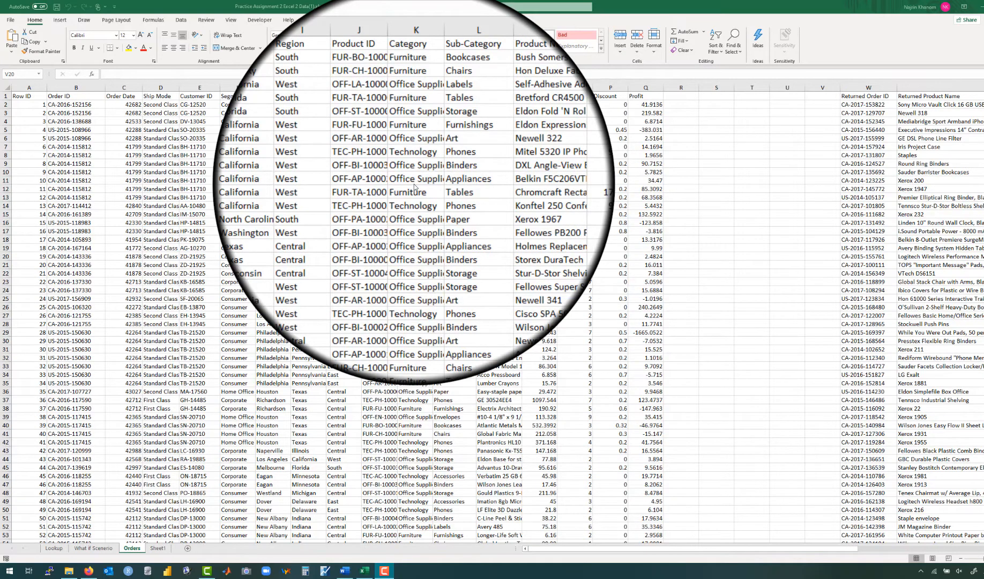
- Add the column header "Row ID" in cell AA1, beside the Returned sales header on the Orders sheet
scroll(414, 186, "right", 15)
scroll(414, 186, "left", 10)
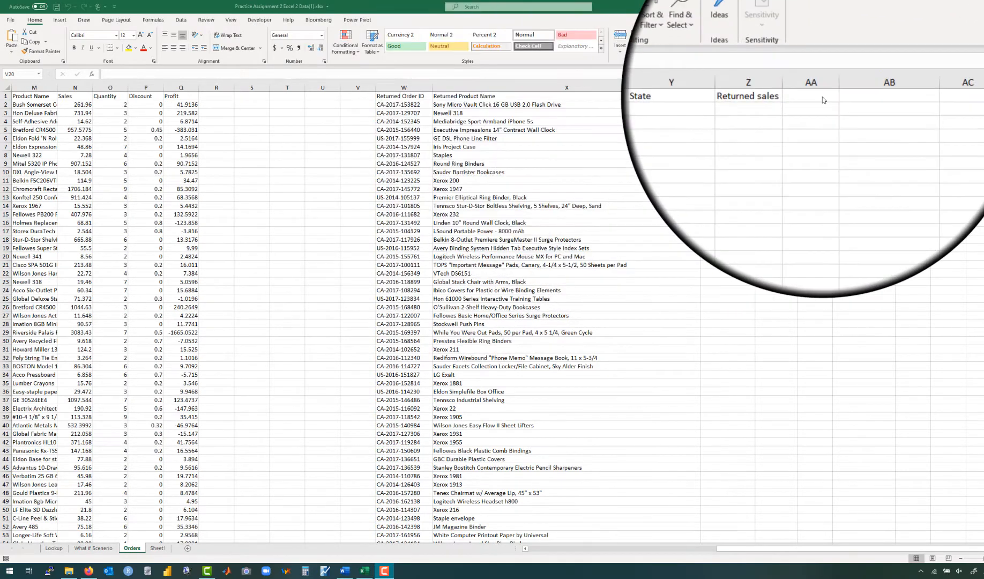
left_click(820, 98)
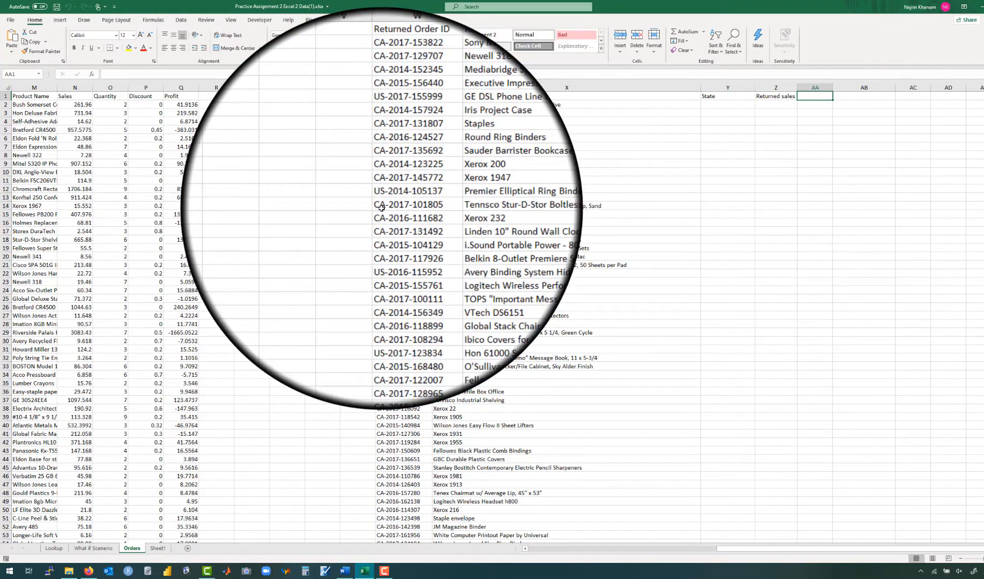
scroll(381, 208, "left", 4)
scroll(382, 208, "left", 1)
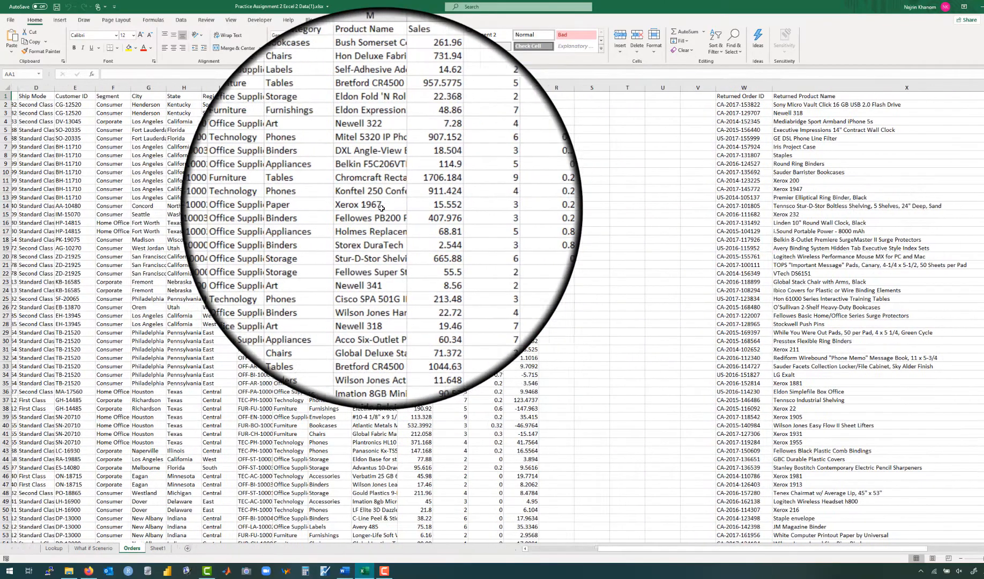
scroll(382, 208, "right", 1)
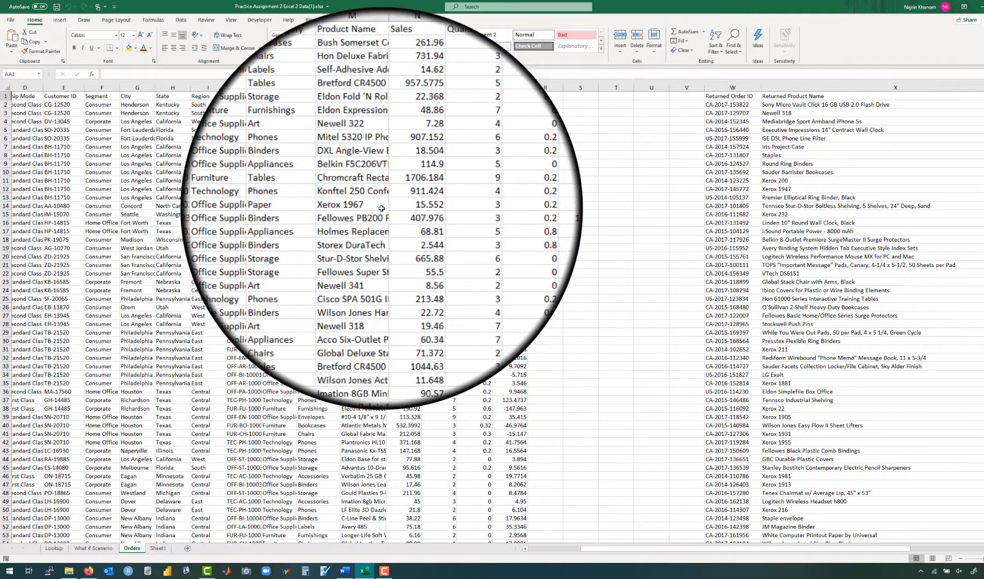
scroll(381, 208, "left", 2)
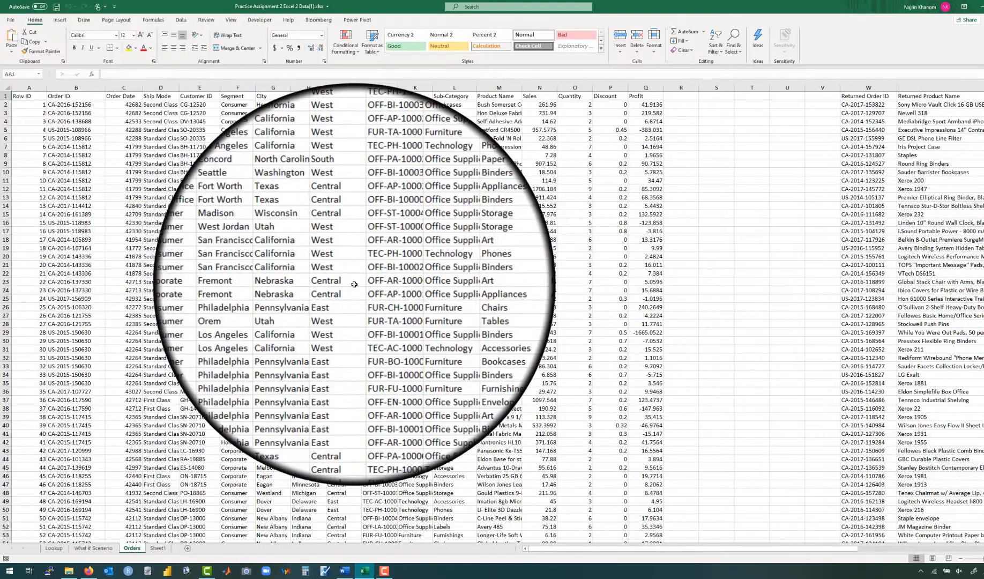
scroll(354, 284, "right", 8)
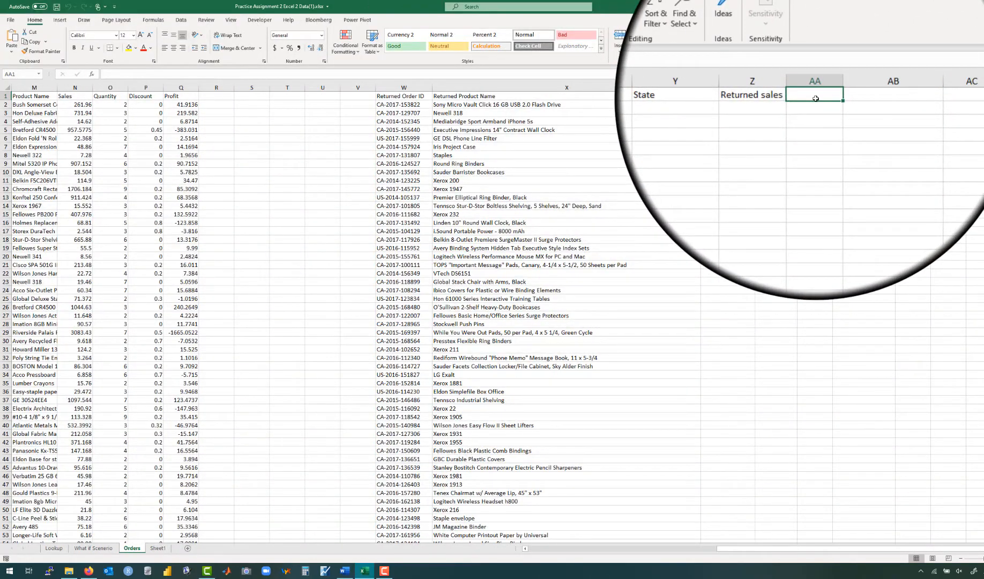
type("Row ID")
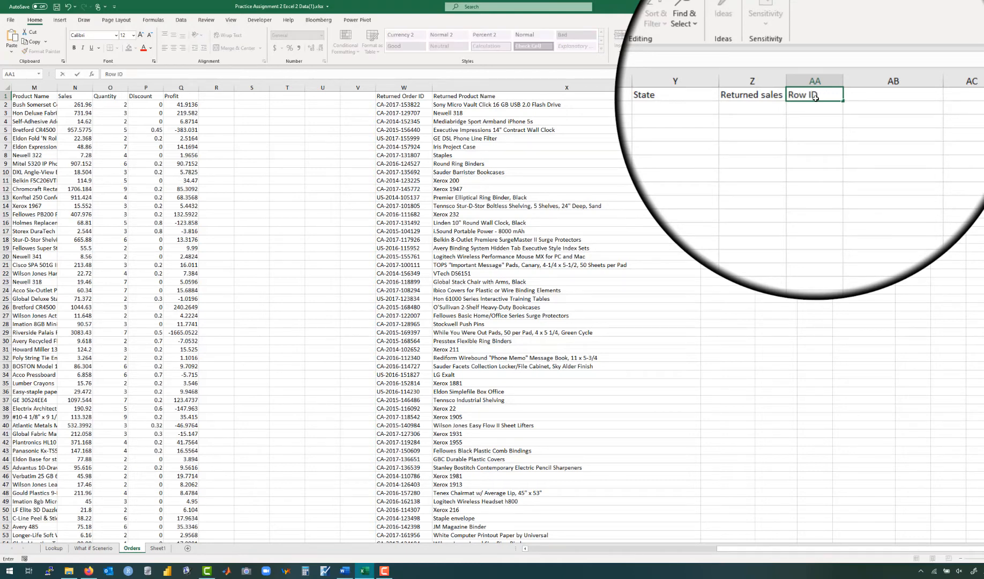
key("Return")
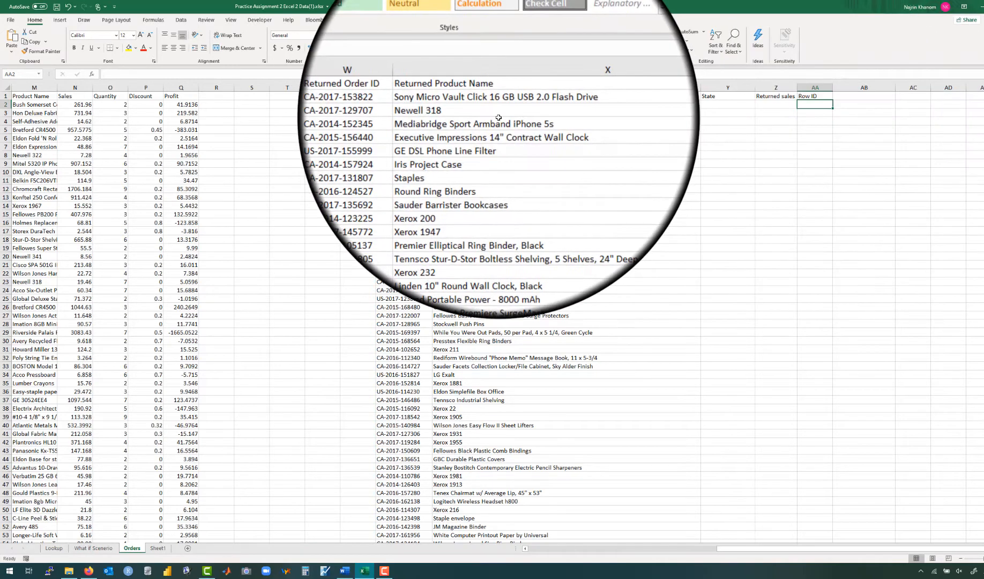
- Start a MATCH formula in AA2 whose lookup value joins the returned order ID and product name, W2&X2
left_click(408, 105)
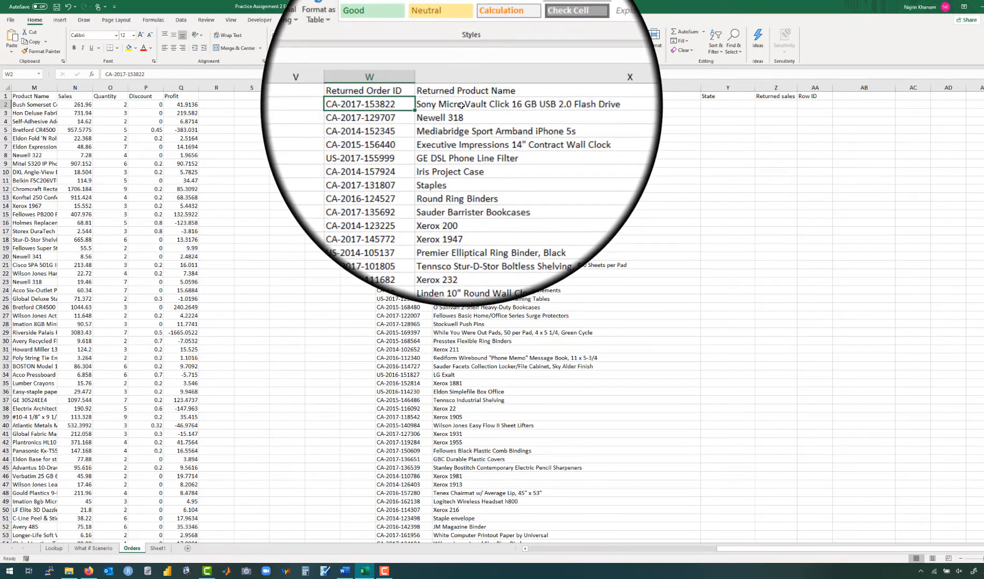
left_click(461, 105)
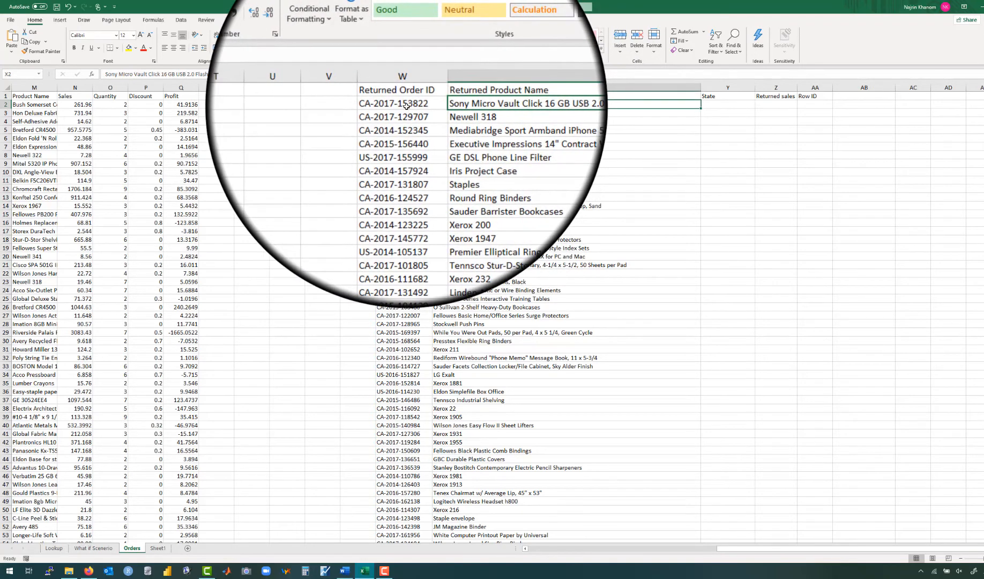
left_click(406, 106)
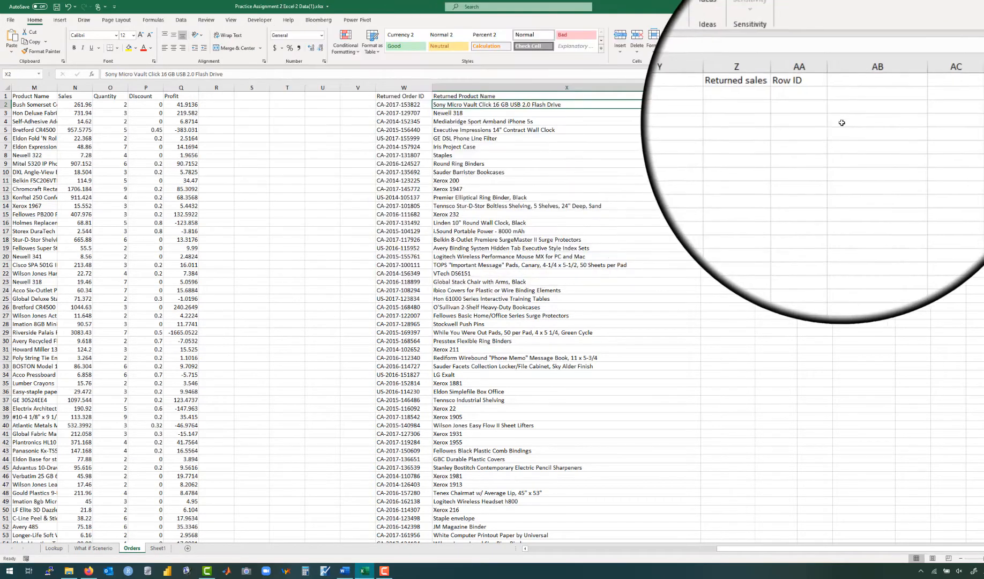
left_click(815, 104)
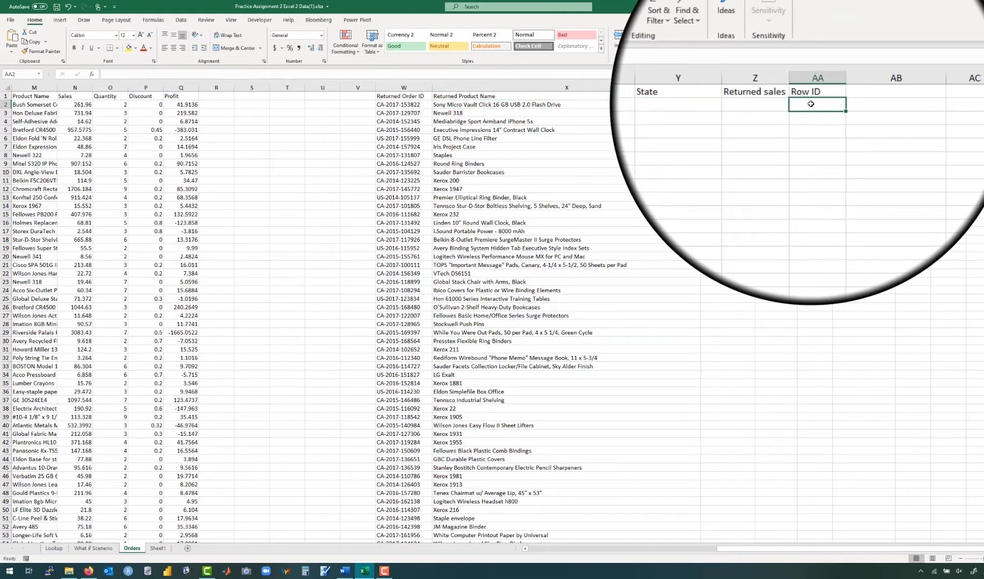
type("=match")
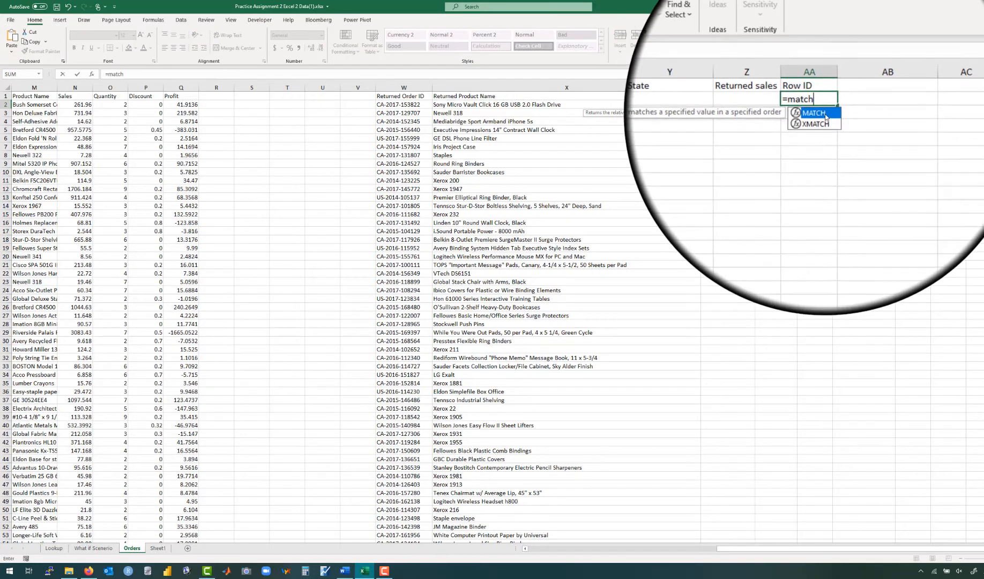
key("Tab")
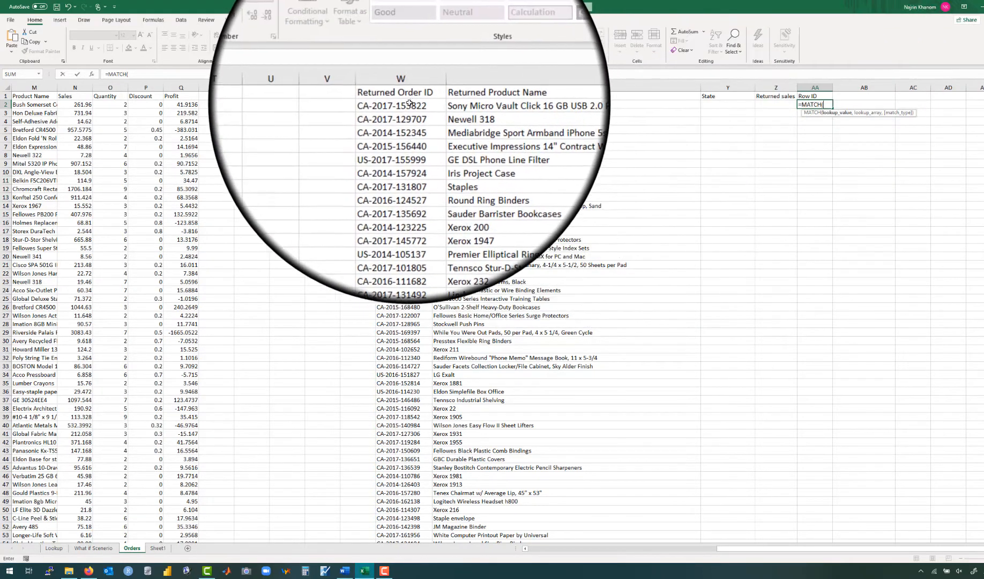
left_click(403, 105)
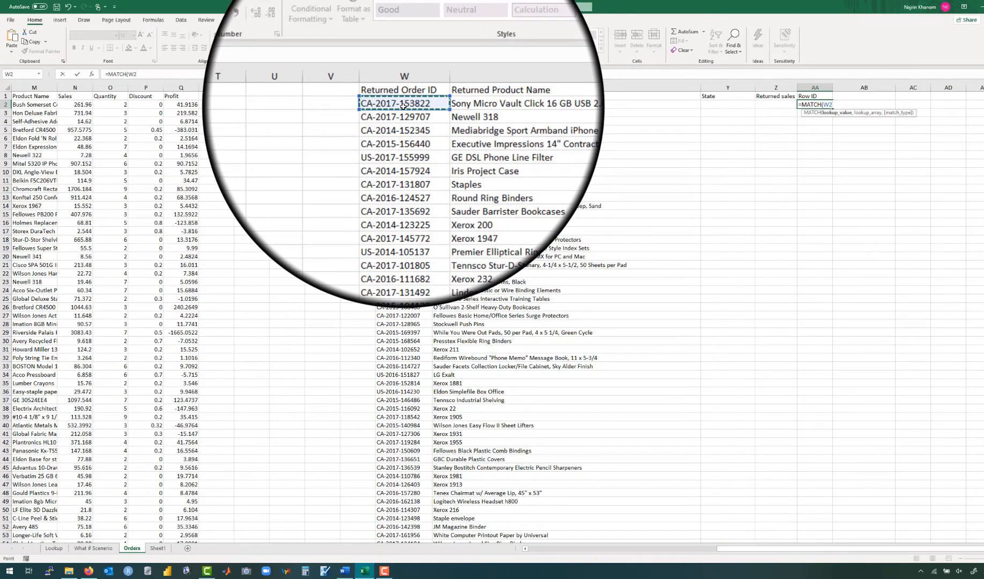
type("&")
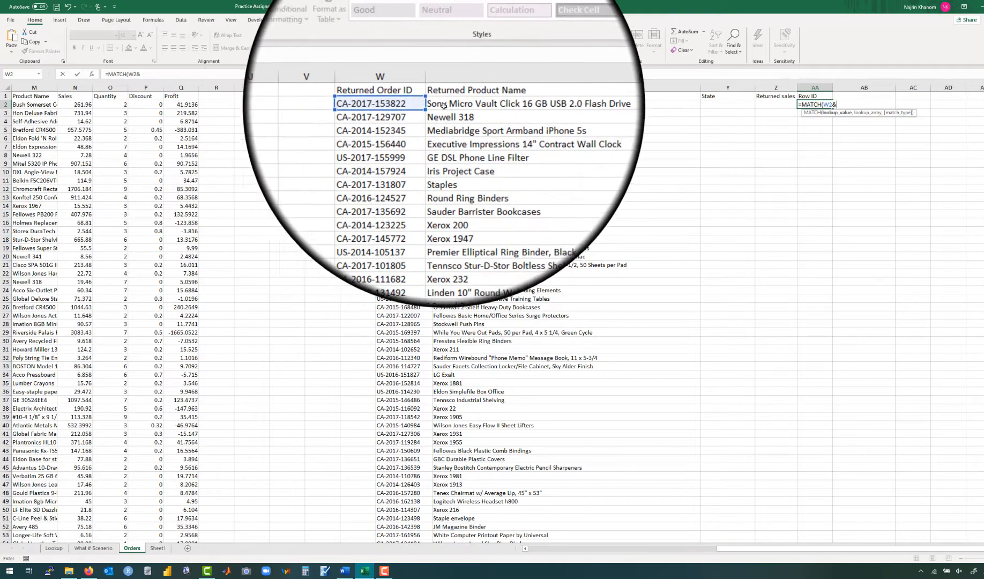
left_click(455, 105)
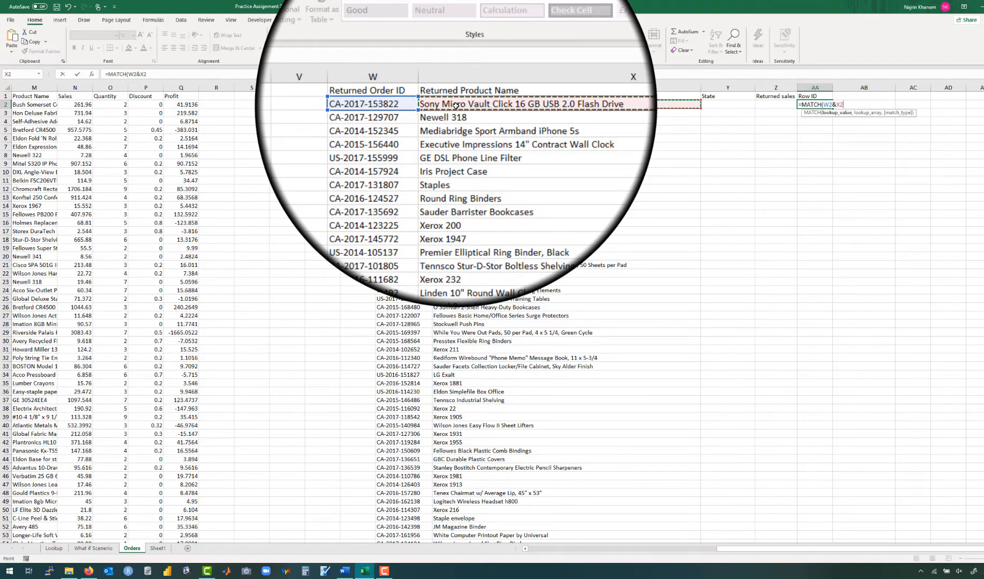
type(",")
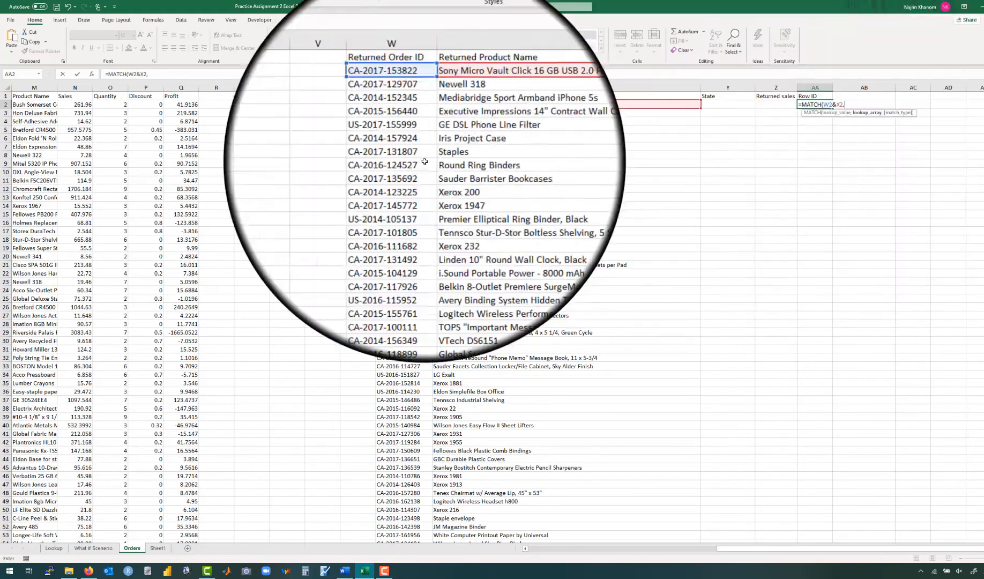
- Set the MATCH lookup array to the order IDs joined with the product names, B2:B9995&M2:M9995
scroll(186, 193, "left", 10)
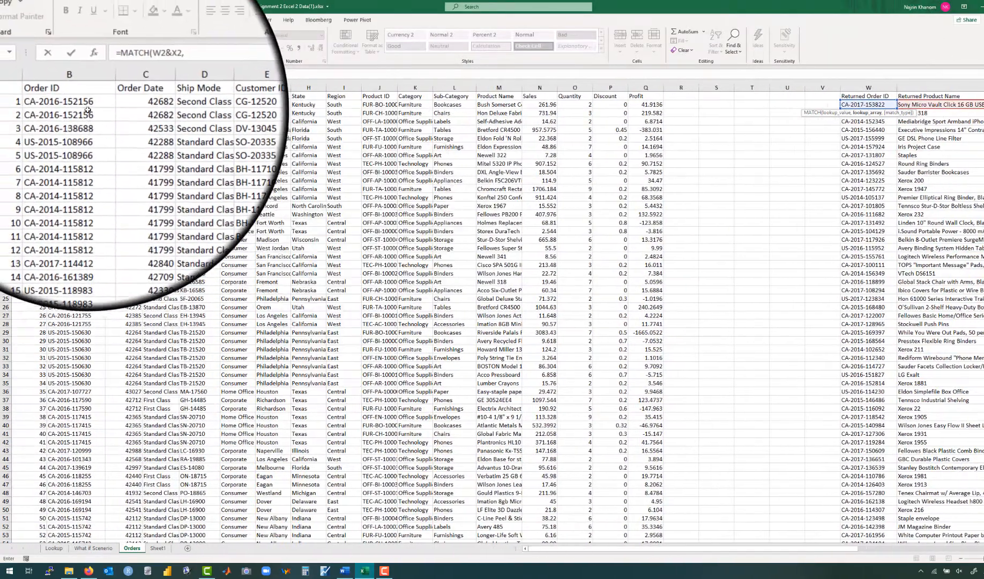
left_click(83, 106)
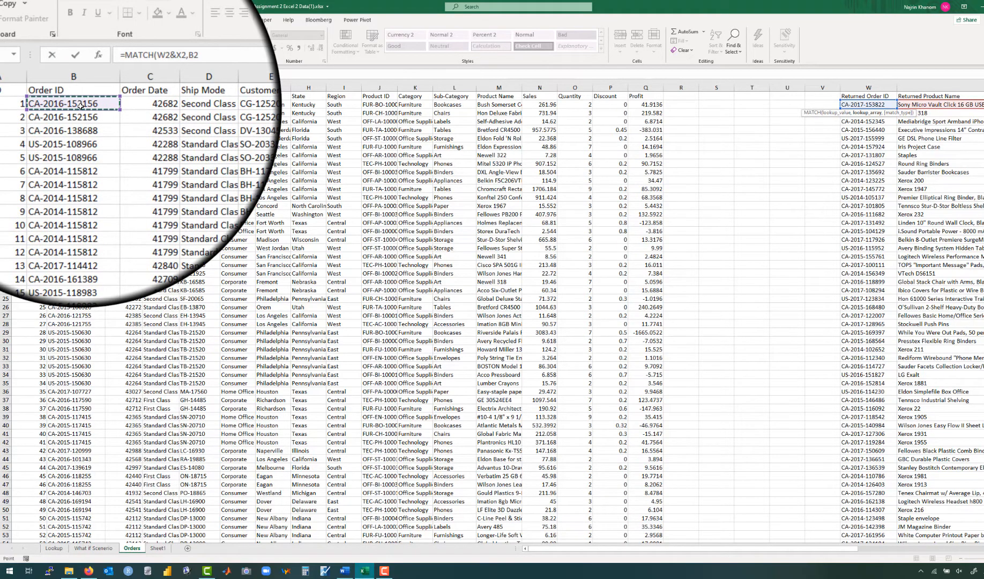
key("ctrl+shift+Down")
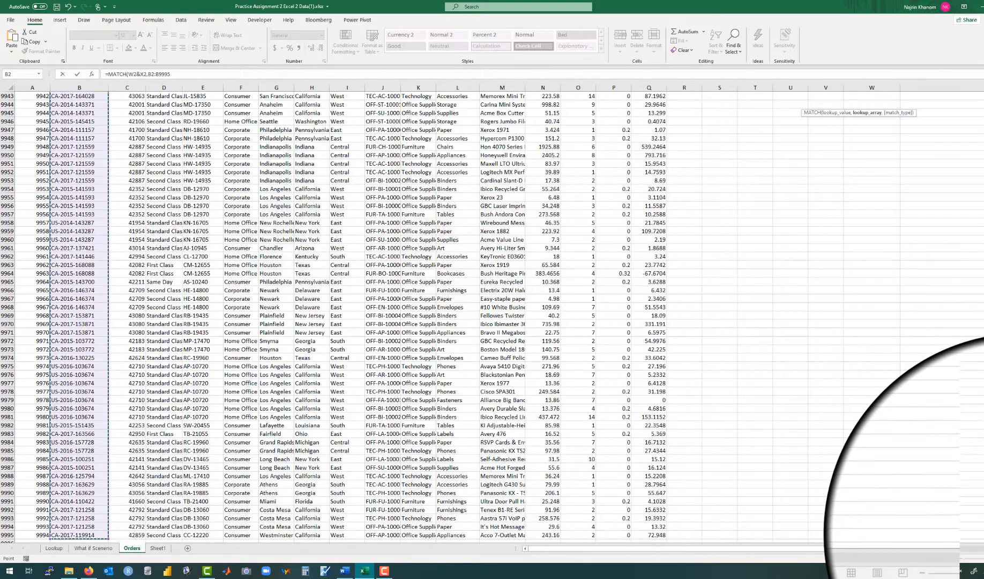
left_click_drag(983, 214, 983, 86)
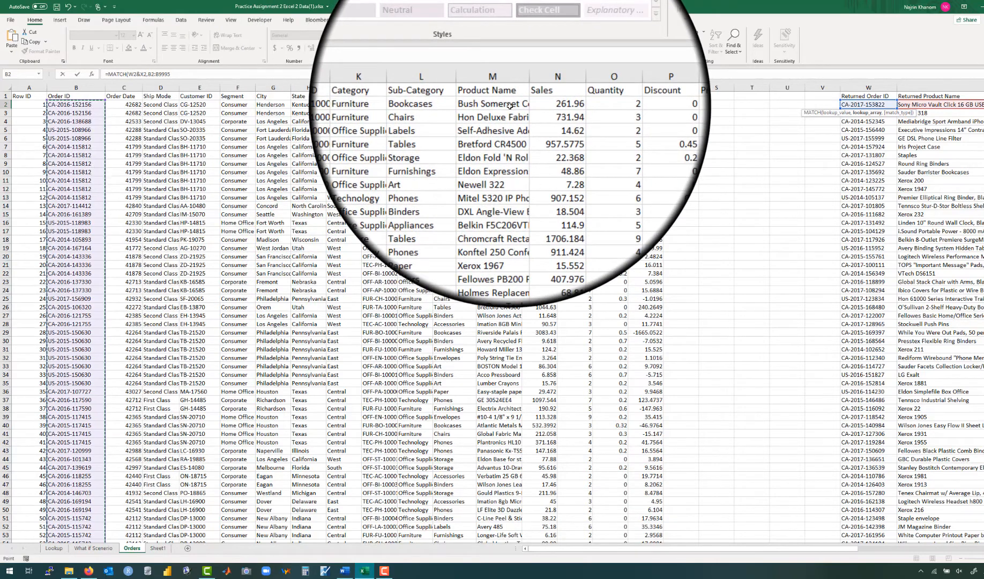
left_click(179, 73)
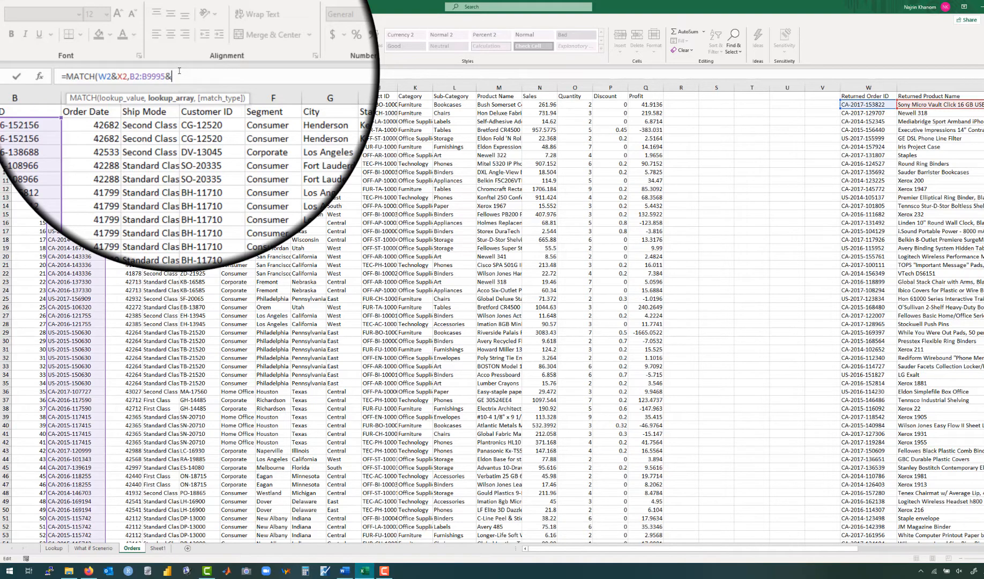
left_click(496, 106)
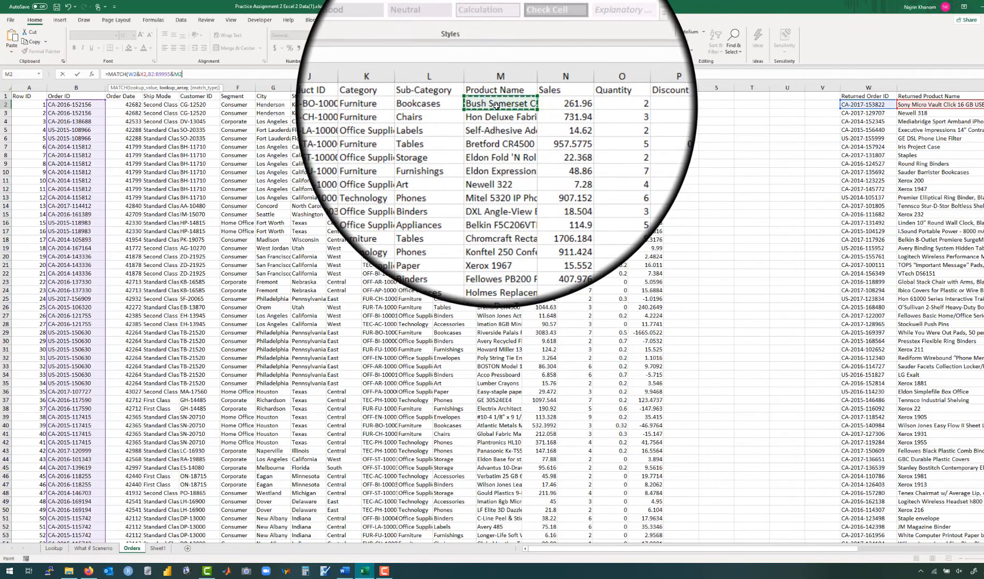
key("ctrl+shift+Down")
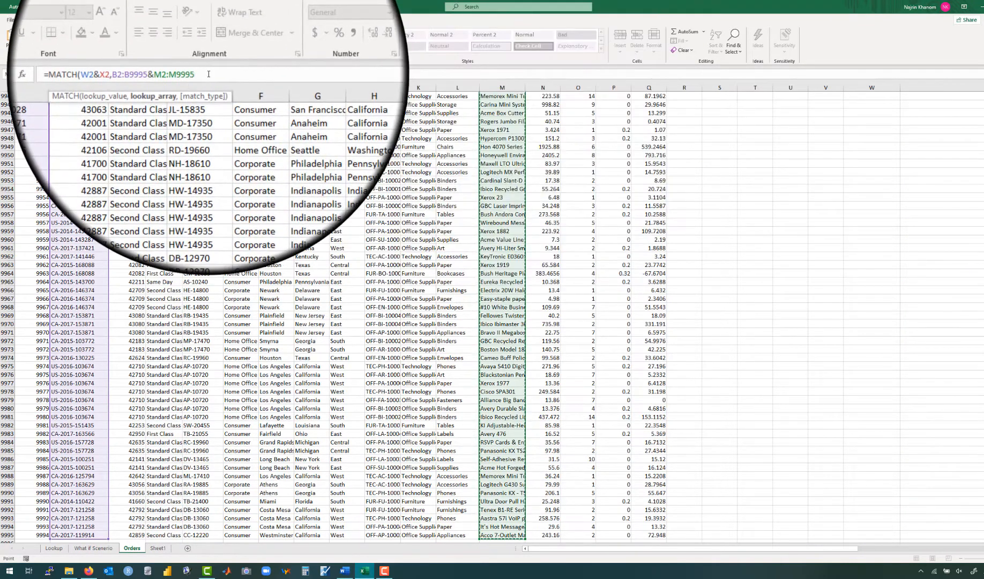
- Complete the MATCH formula in AA2 with match type 0 for an exact match and enter it
left_click(208, 74)
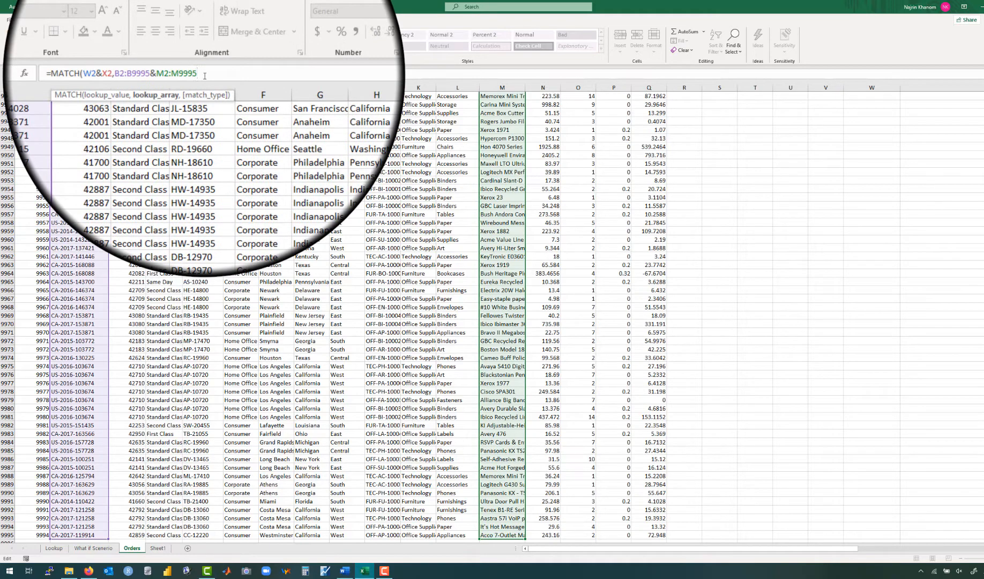
type(",")
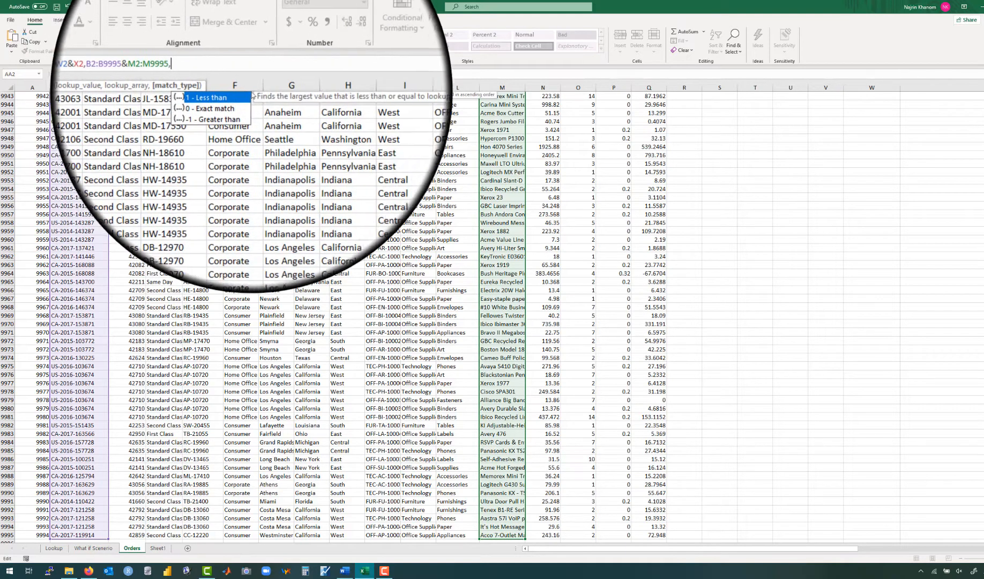
left_click(236, 104)
double_click(235, 102)
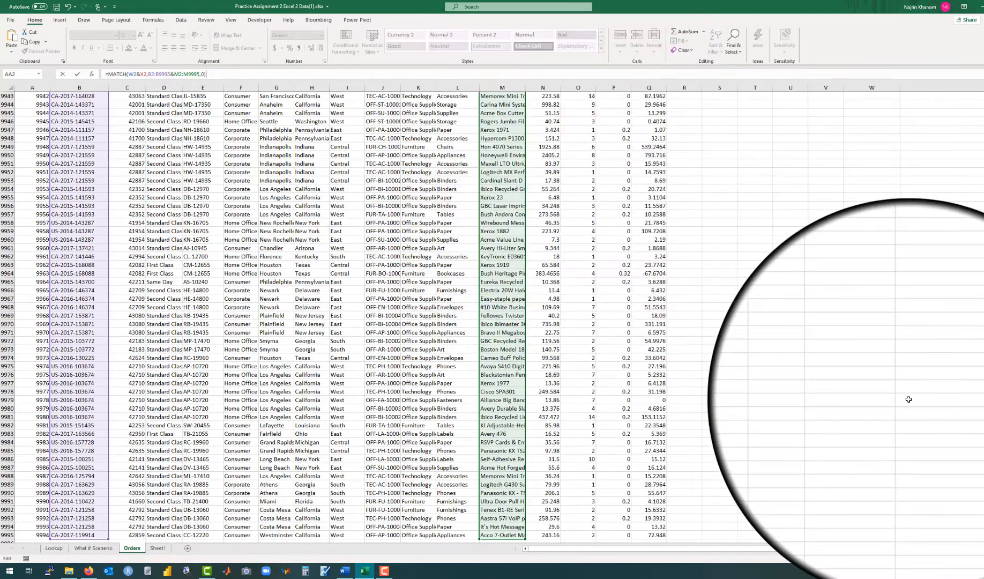
left_click_drag(983, 533, 983, 60)
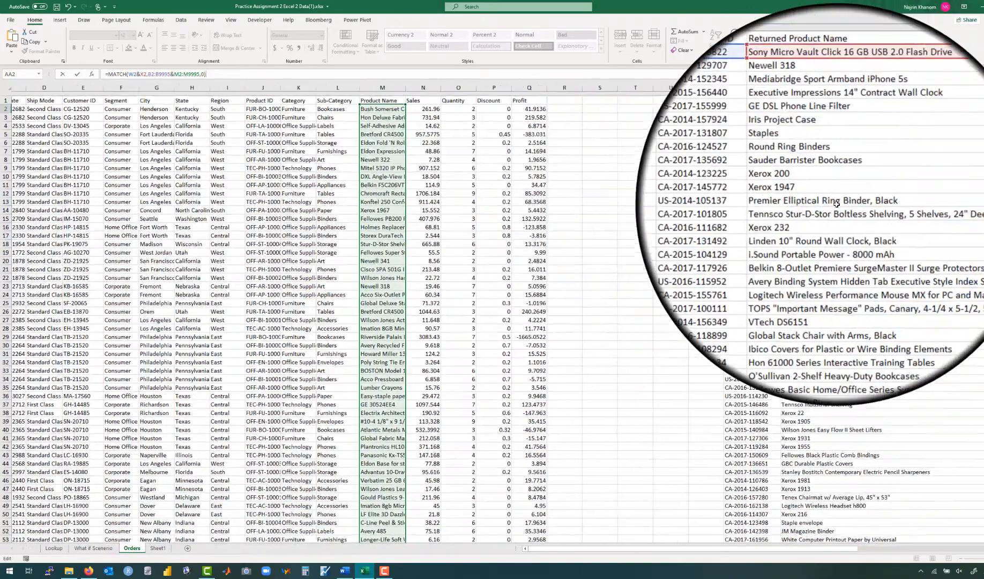
scroll(836, 204, "right", 5)
scroll(836, 204, "right", 3)
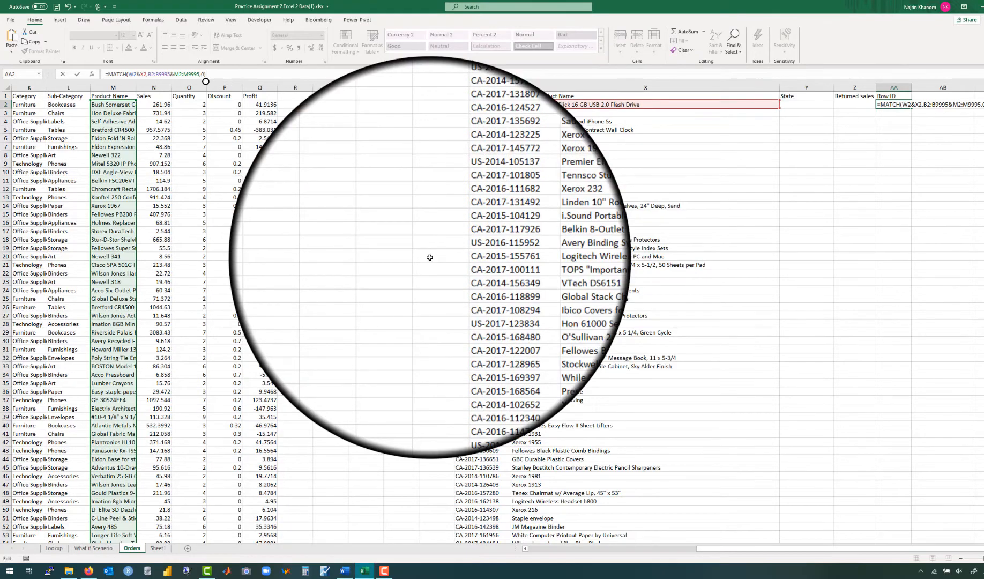
scroll(429, 257, "left", 5)
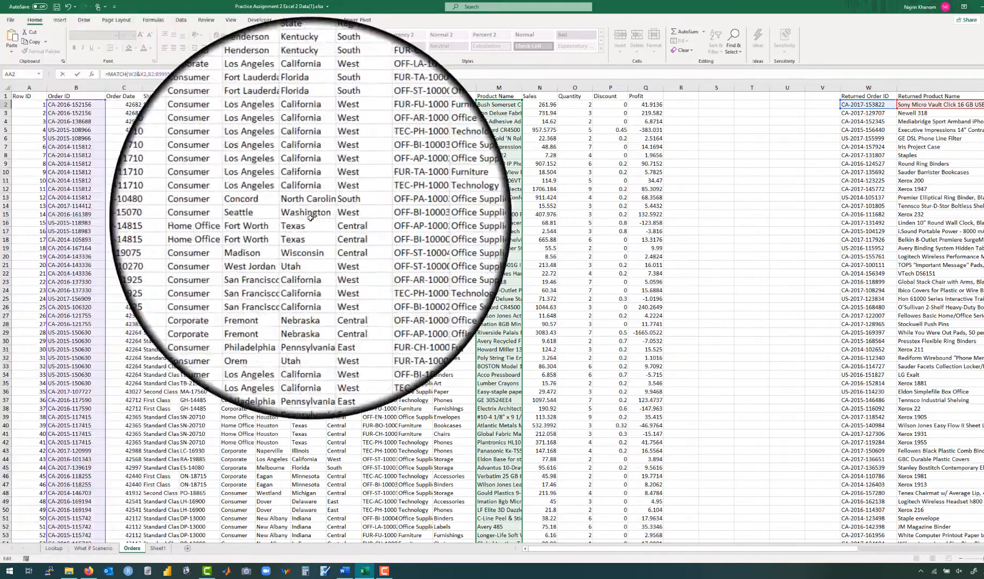
scroll(459, 230, "right", 4)
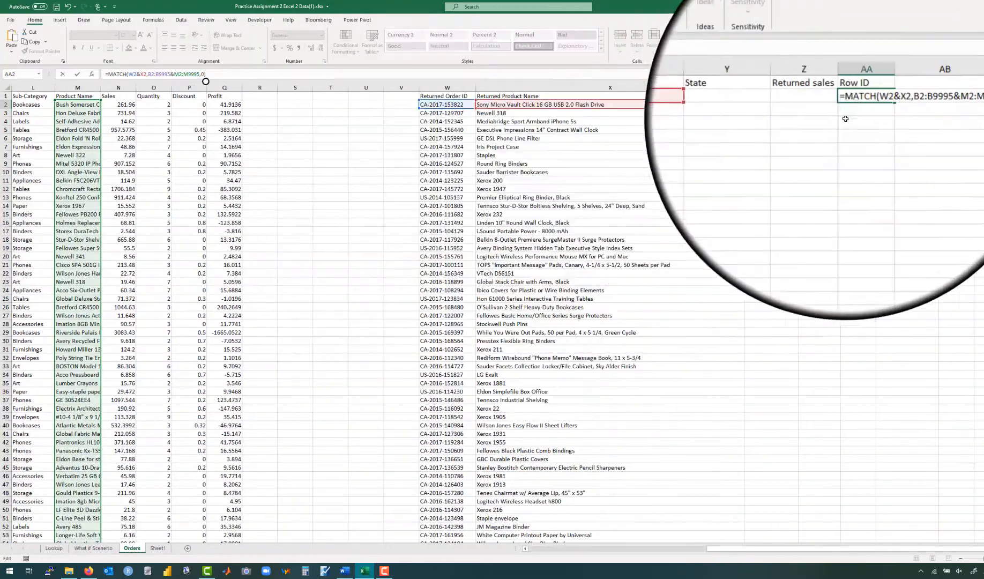
key("Return")
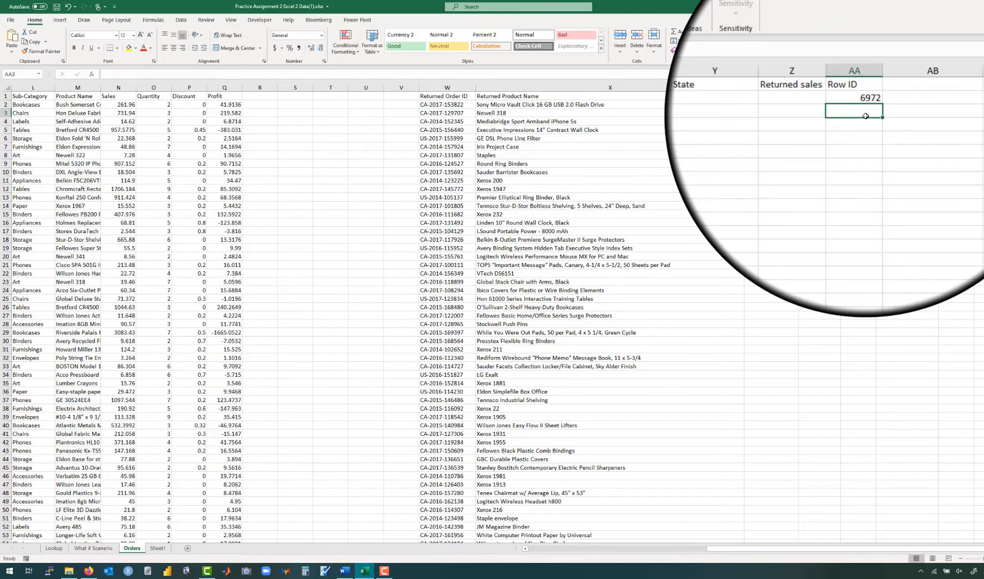
- Review the AA2 formula against the returned order ID in W2 and product name in X2, and look through the order records
left_click(854, 103)
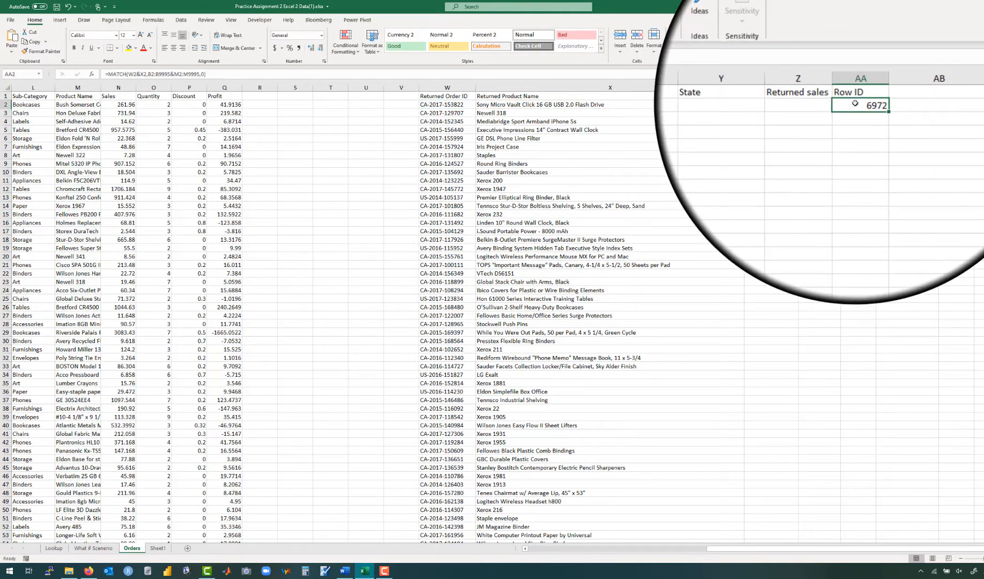
left_click(448, 105)
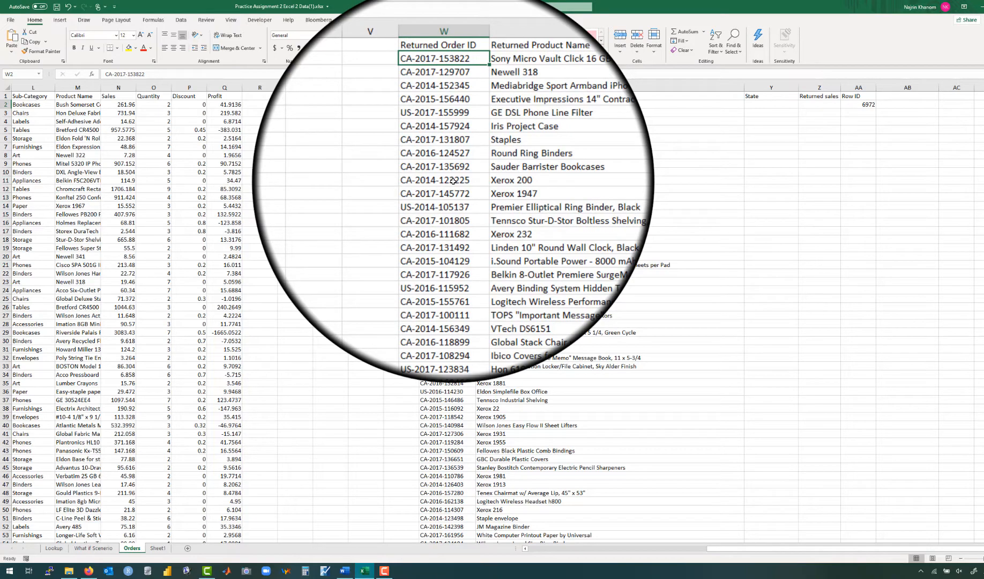
left_click(526, 105)
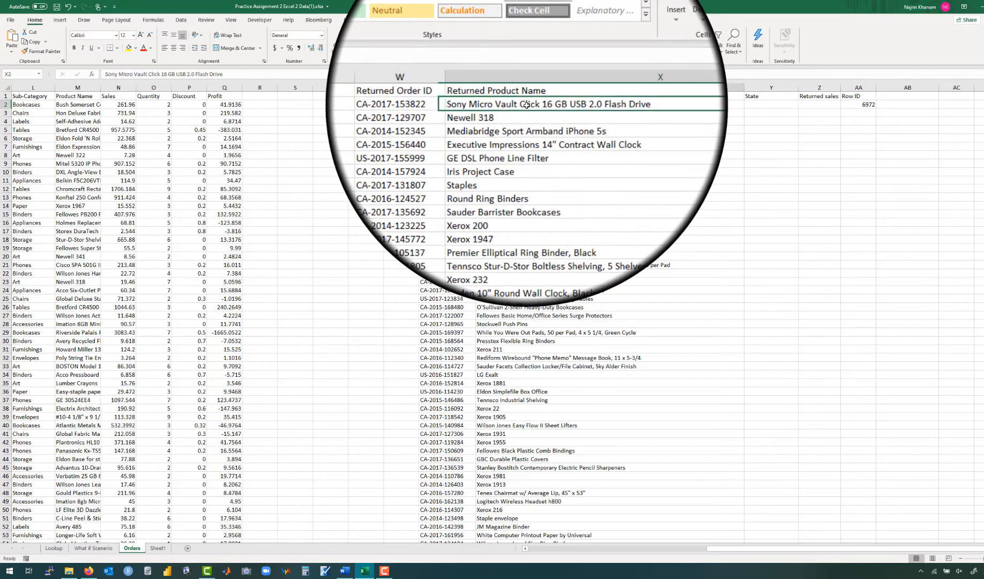
scroll(343, 244, "left", 5)
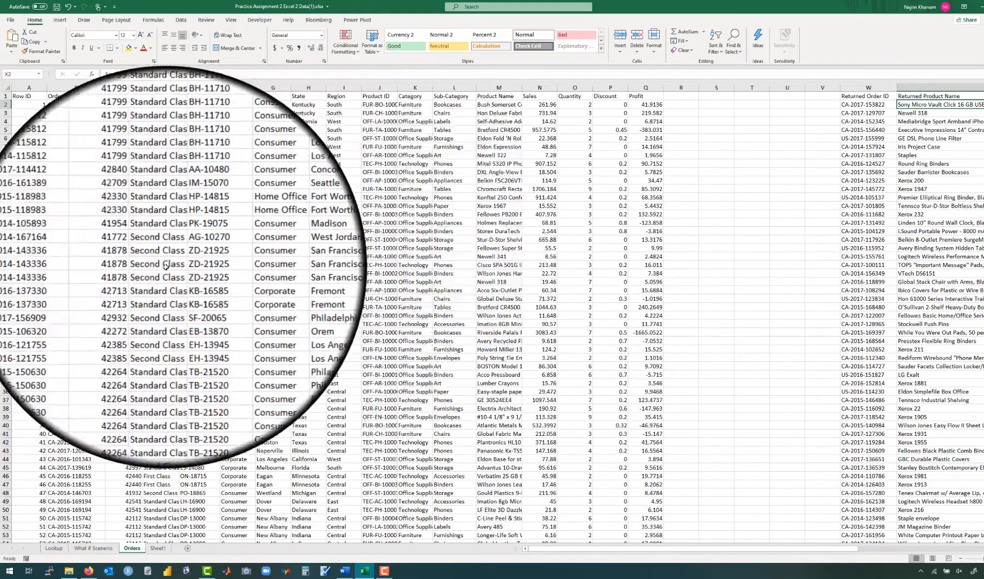
scroll(82, 281, "down", 20)
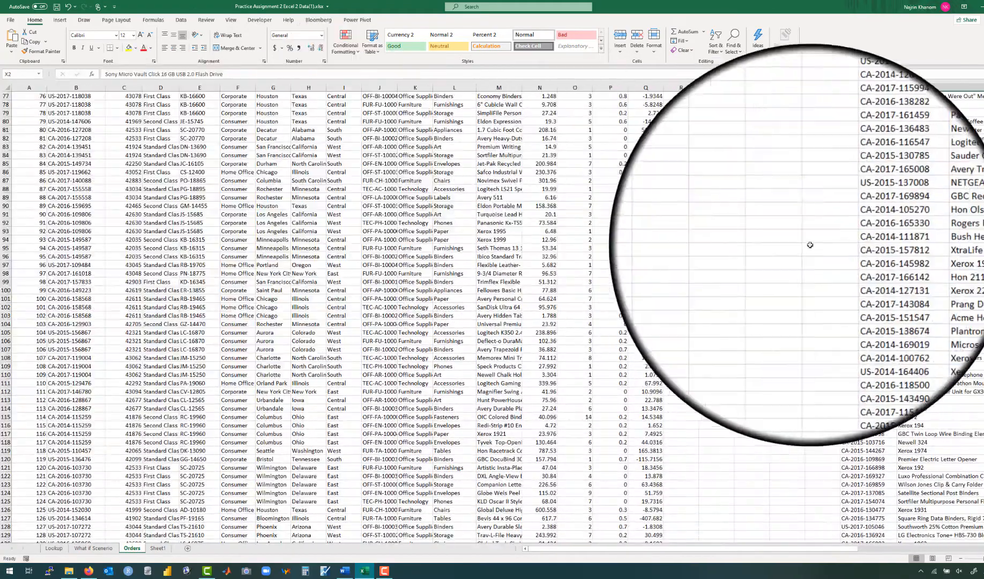
scroll(900, 193, "right", 5)
scroll(900, 193, "right", 1)
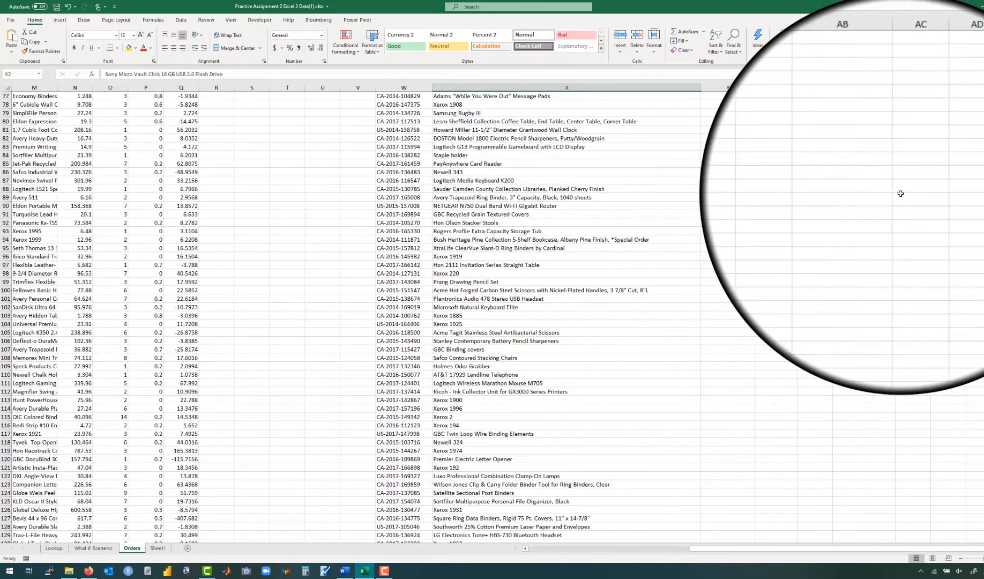
scroll(725, 147, "up", 20)
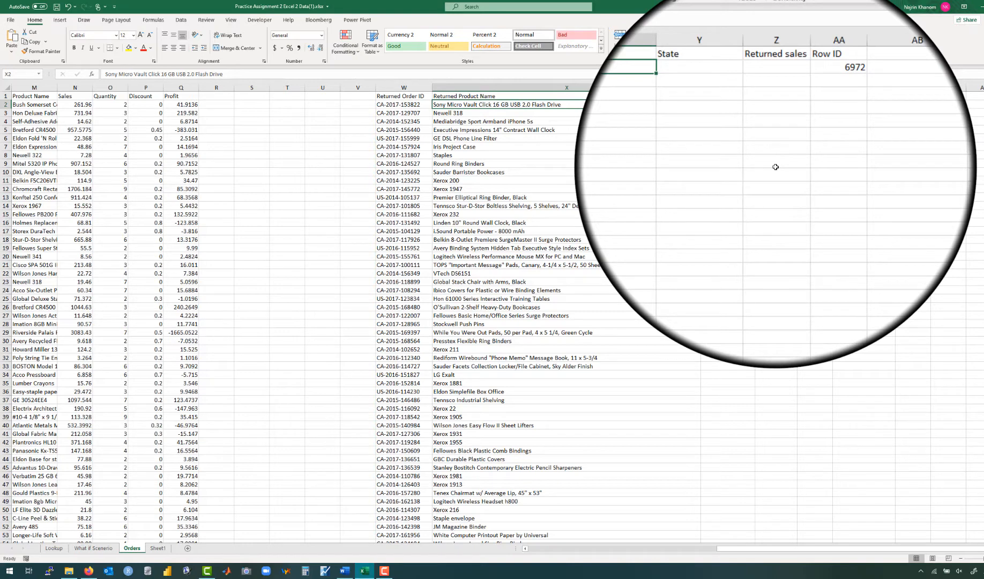
- Search the Orders sheet for row ID 6972 and check the order ID on that row
key("ctrl+f")
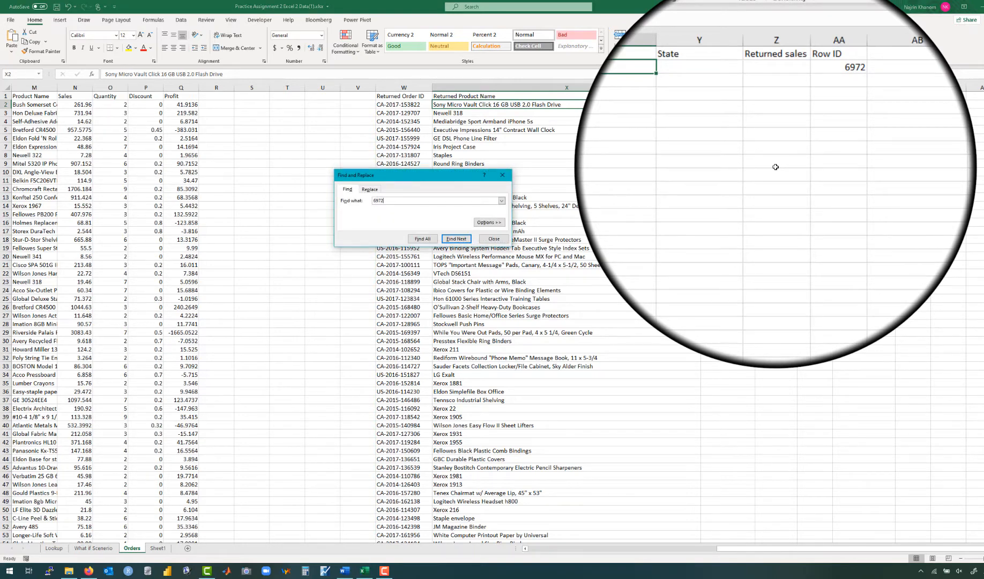
left_click(456, 239)
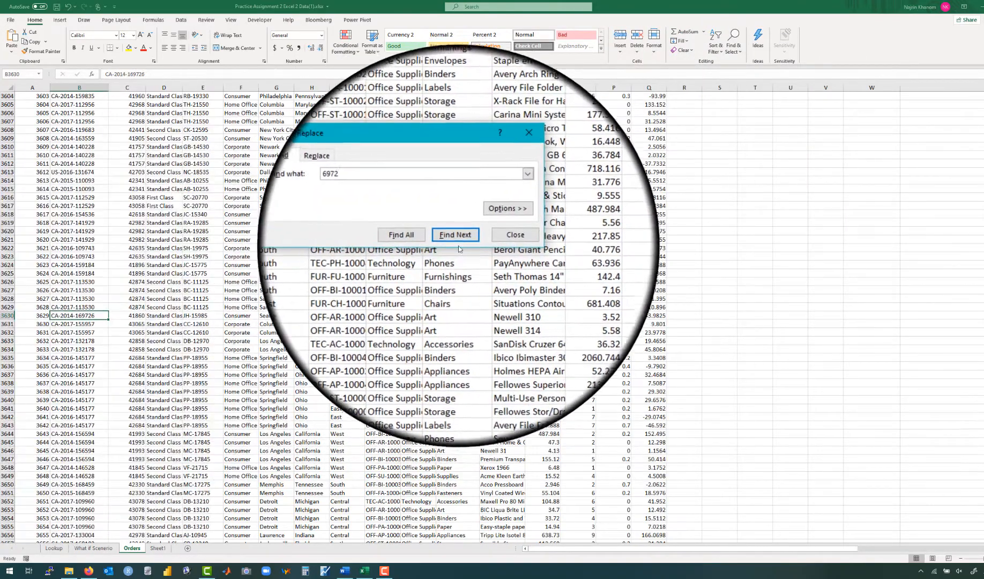
left_click(455, 239)
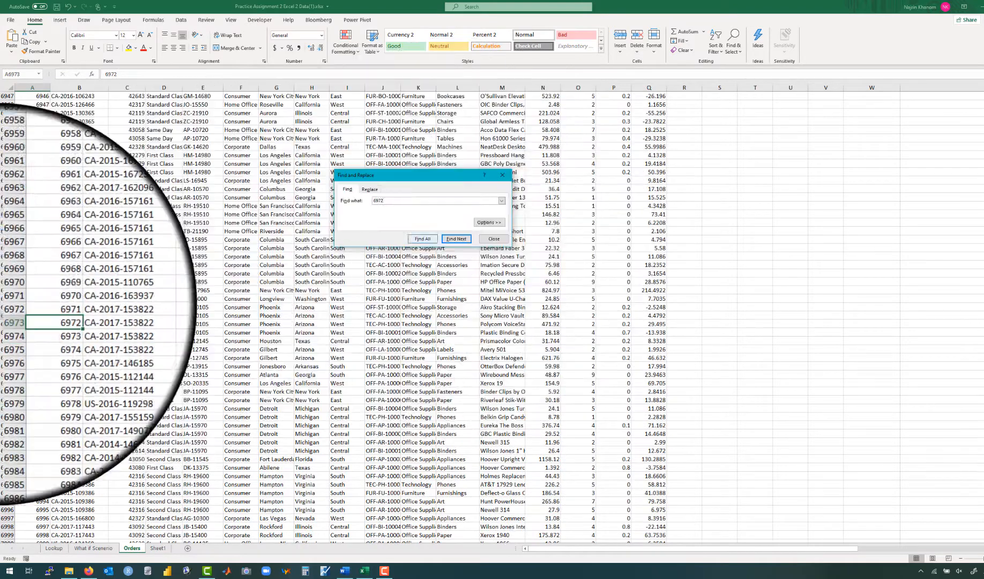
left_click(72, 328)
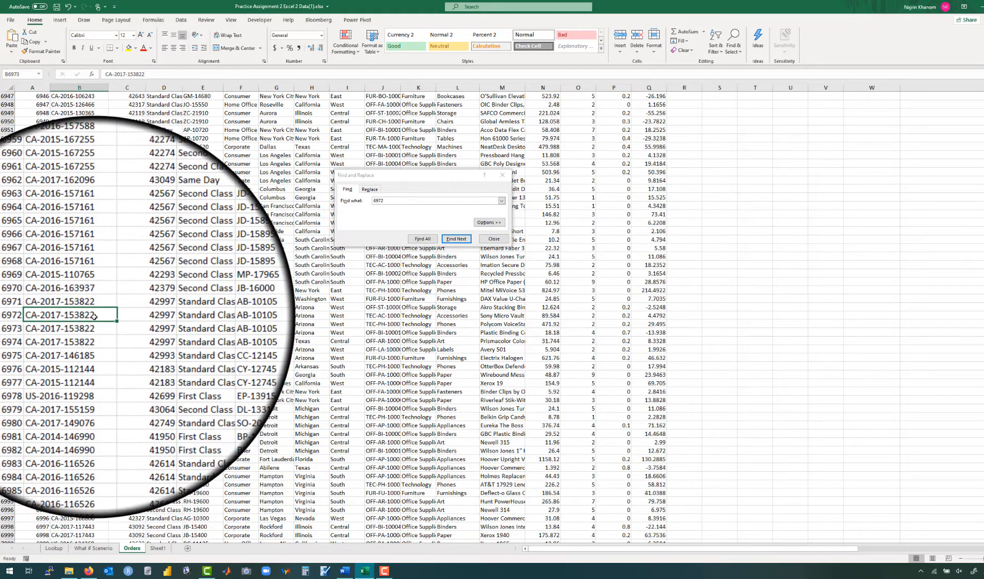
- Widen the Product Name column M to read the product on the row with ID 6972, and end the search
key("Right")
key("Right")
key("Right")
key("Right")
key("Right")
key("Right")
key("Right")
key("Right")
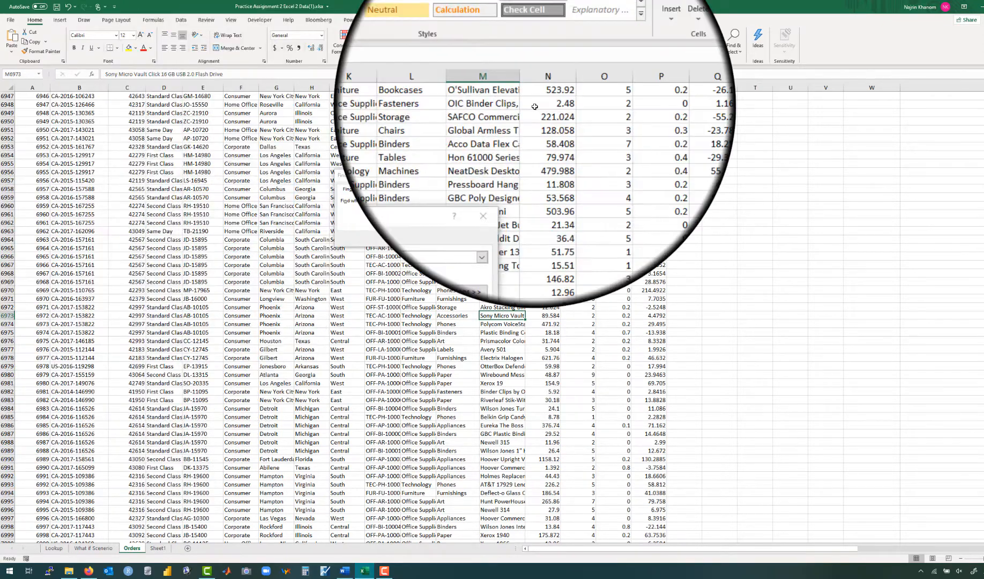
left_click_drag(525, 87, 580, 87)
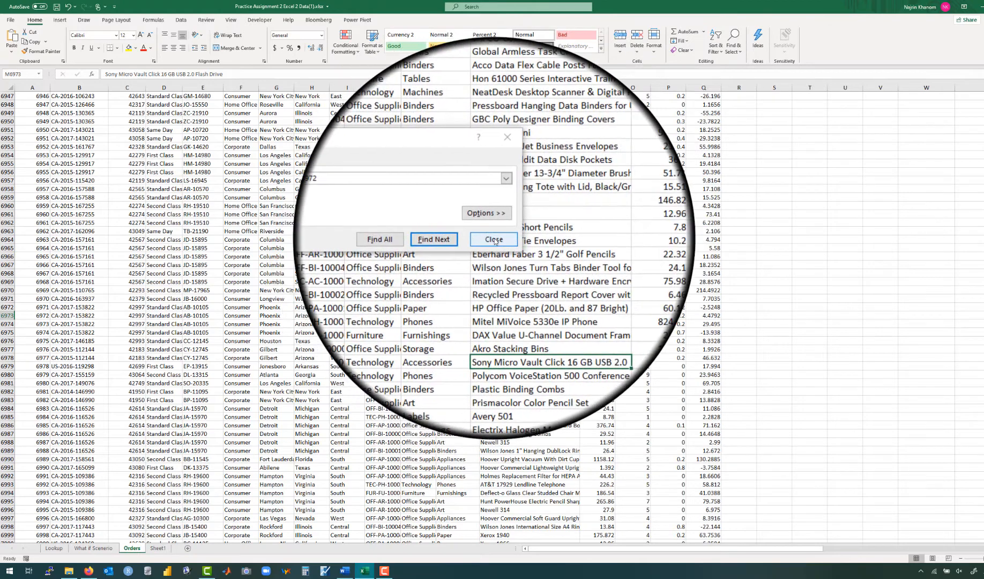
left_click(494, 240)
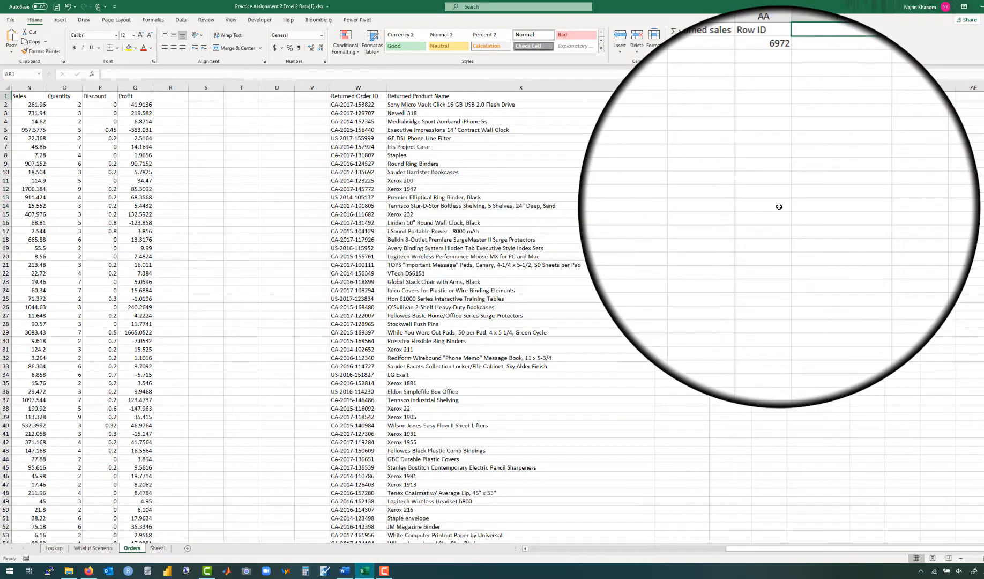
- Check the second returned order ID and product name in W3 and X3, and copy the AA2 MATCH formula down to AA3
left_click(779, 207)
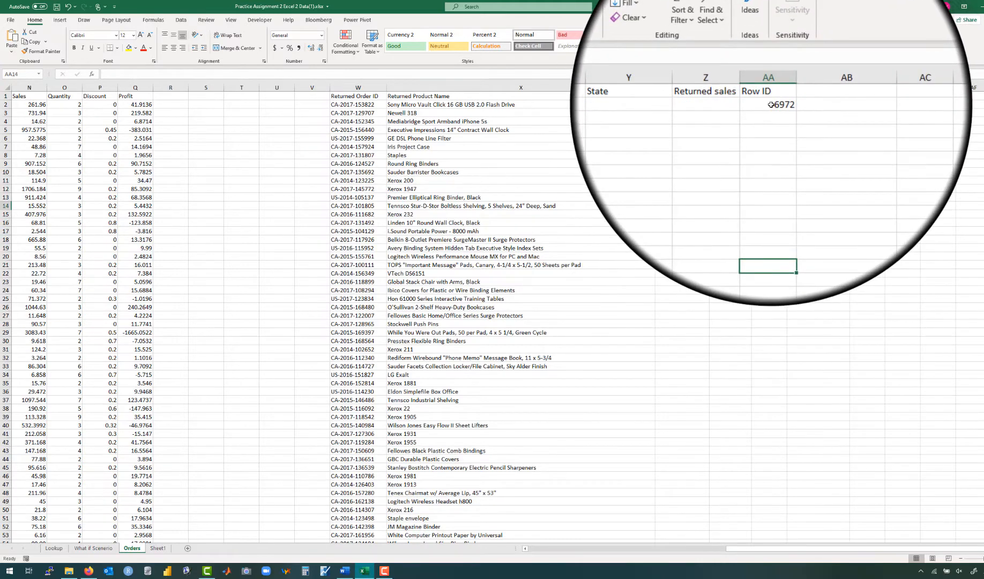
left_click(770, 105)
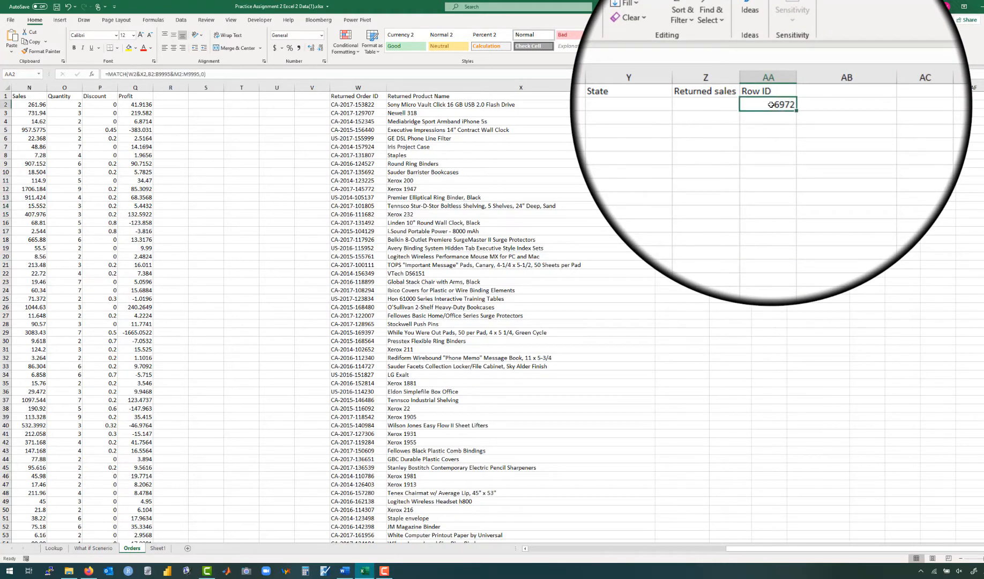
left_click(771, 113)
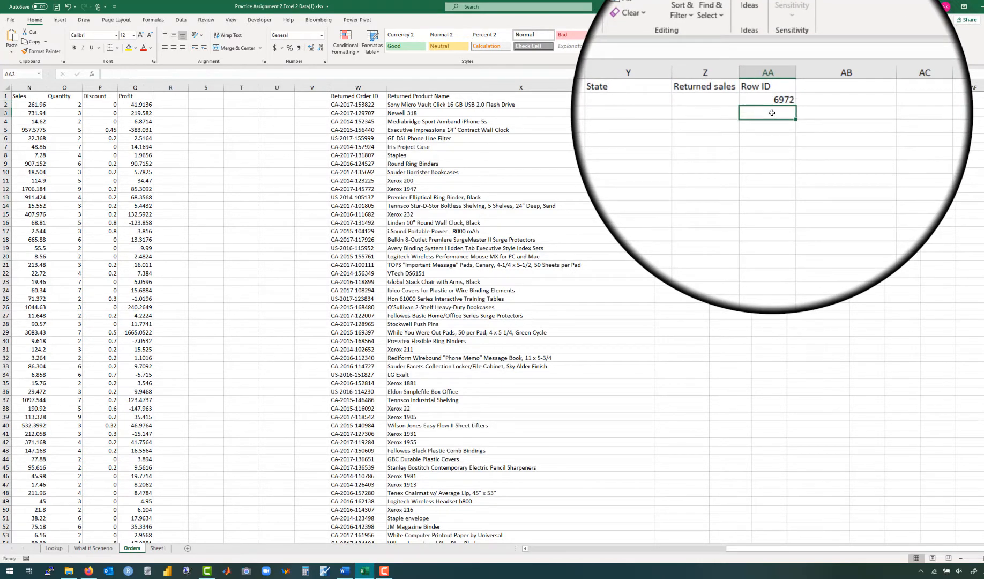
left_click(351, 113)
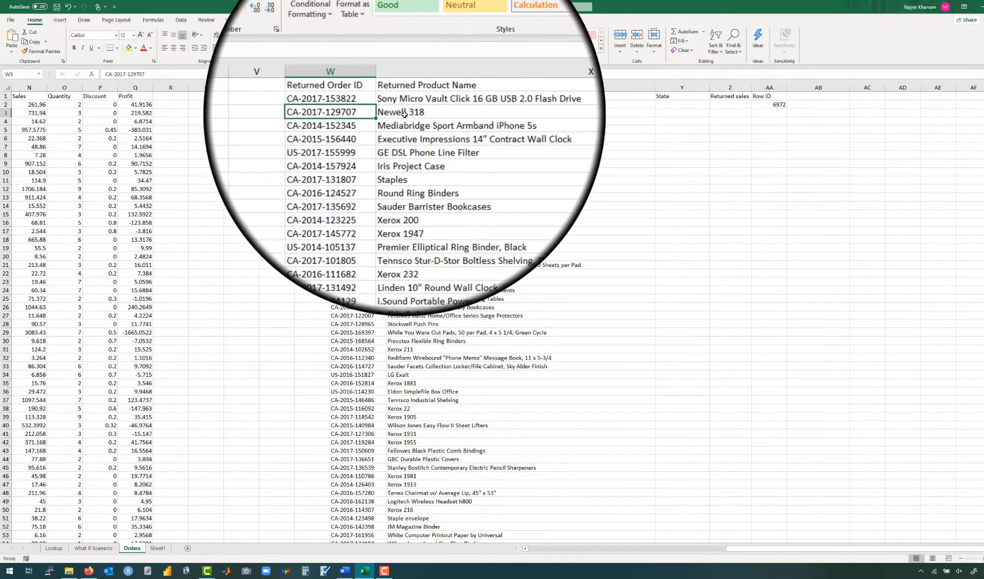
left_click(408, 114)
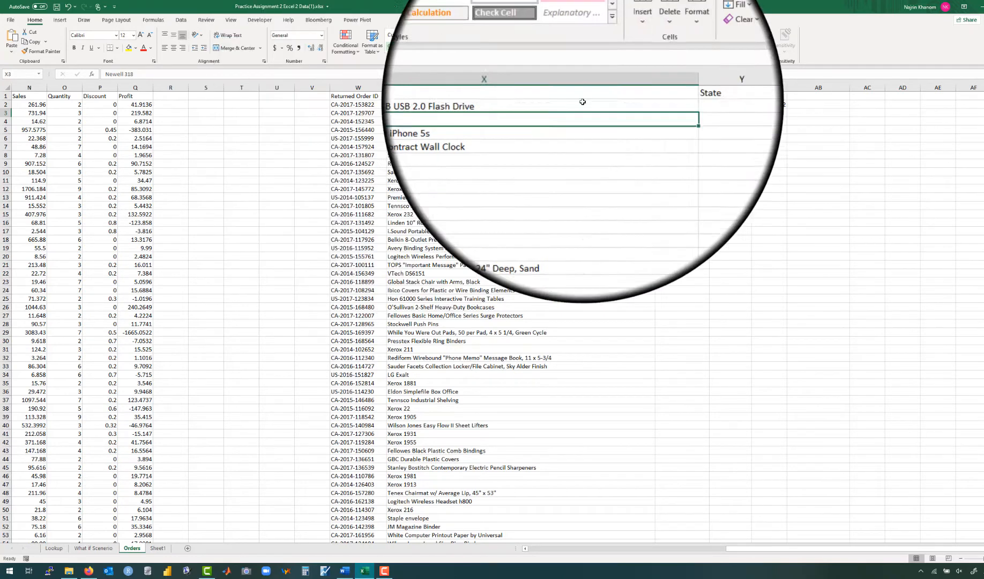
left_click(773, 104)
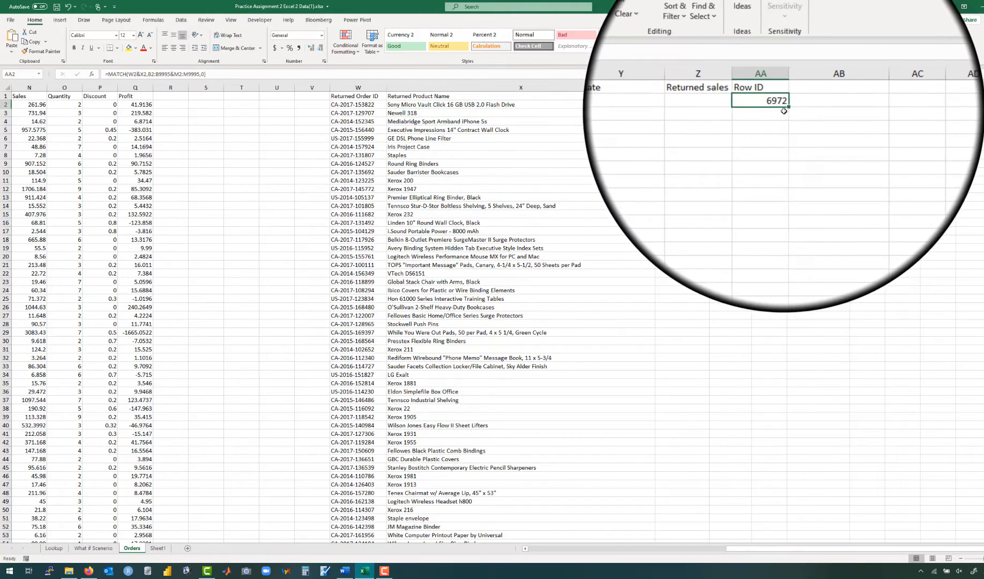
left_click_drag(793, 110, 785, 117)
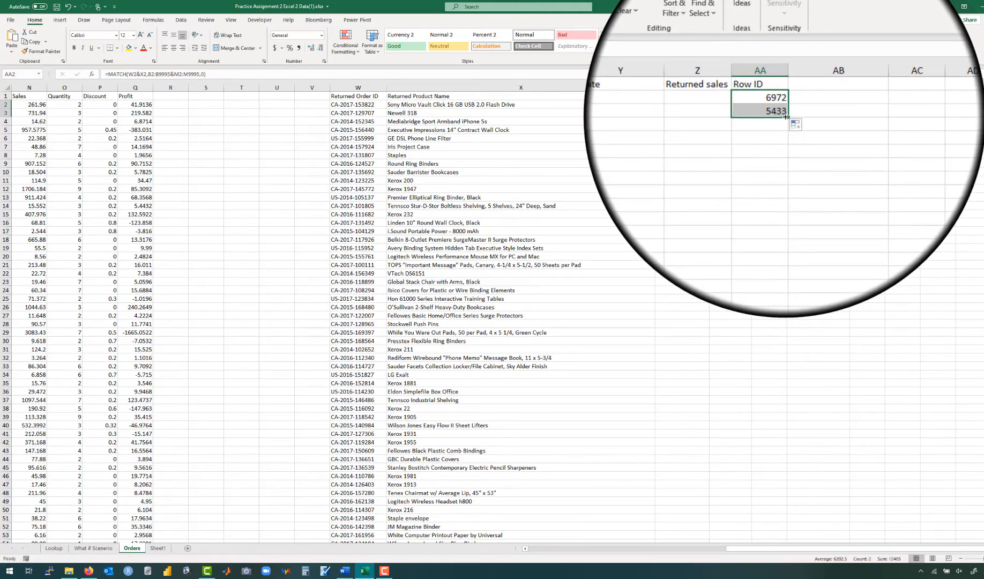
- Inspect which order ID and product name ranges the copied MATCH formula in AA3 references, and clear that cell
double_click(772, 113)
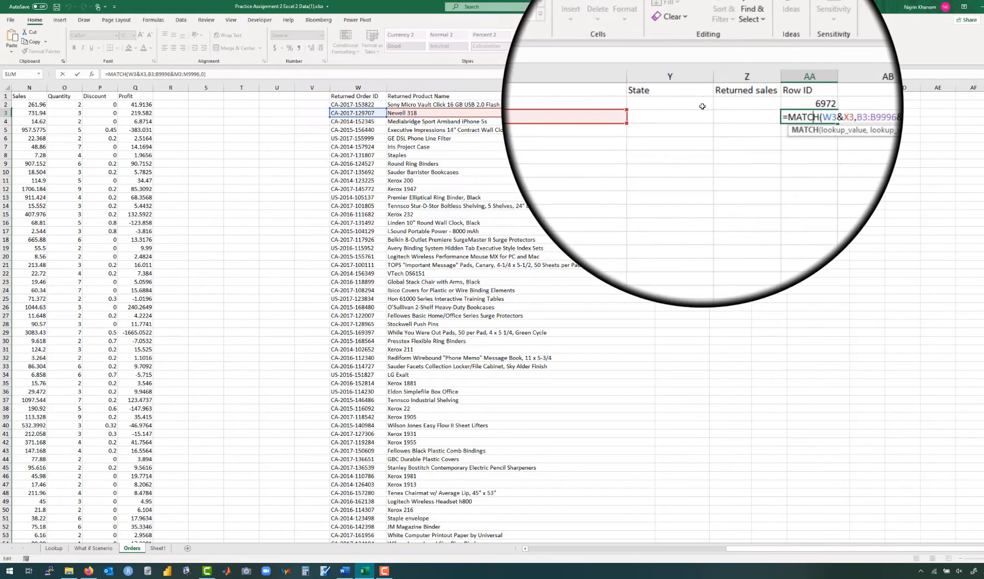
scroll(567, 189, "left", 5)
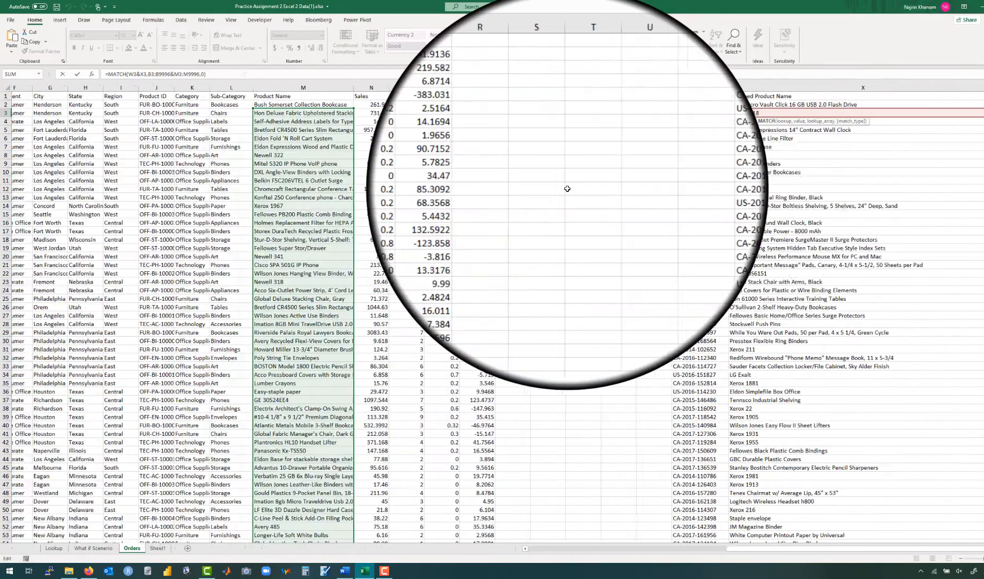
scroll(567, 188, "left", 2)
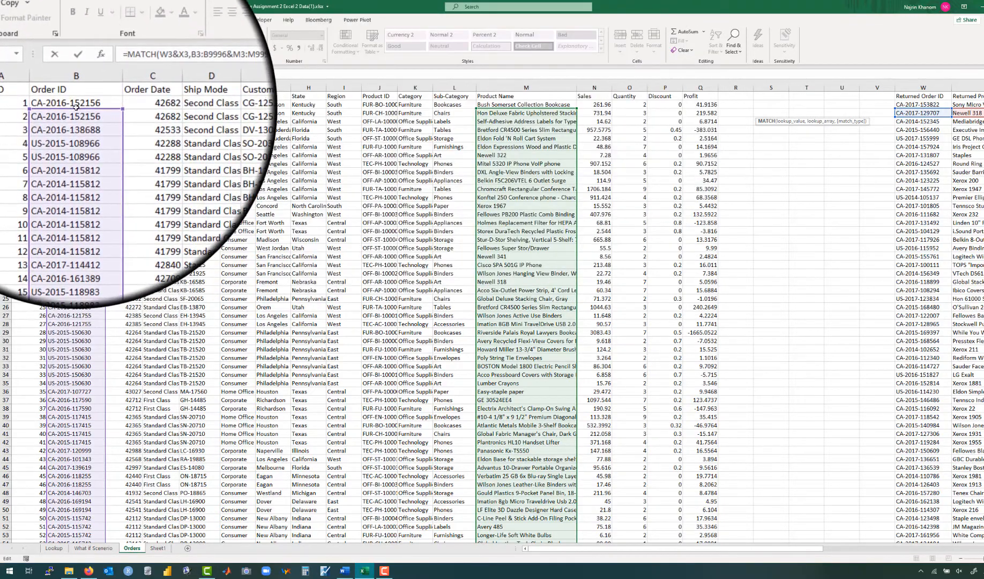
scroll(644, 212, "right", 4)
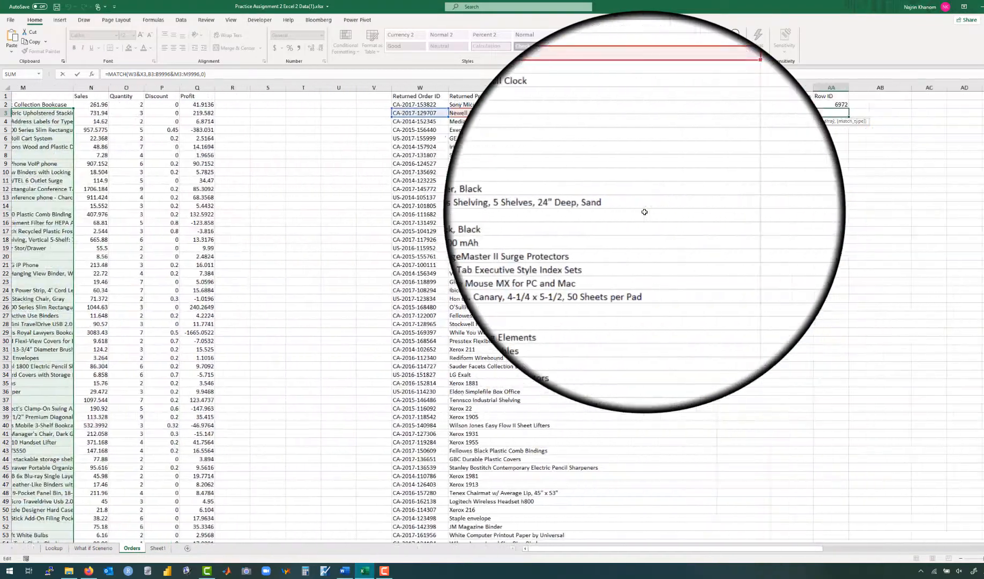
scroll(644, 212, "right", 2)
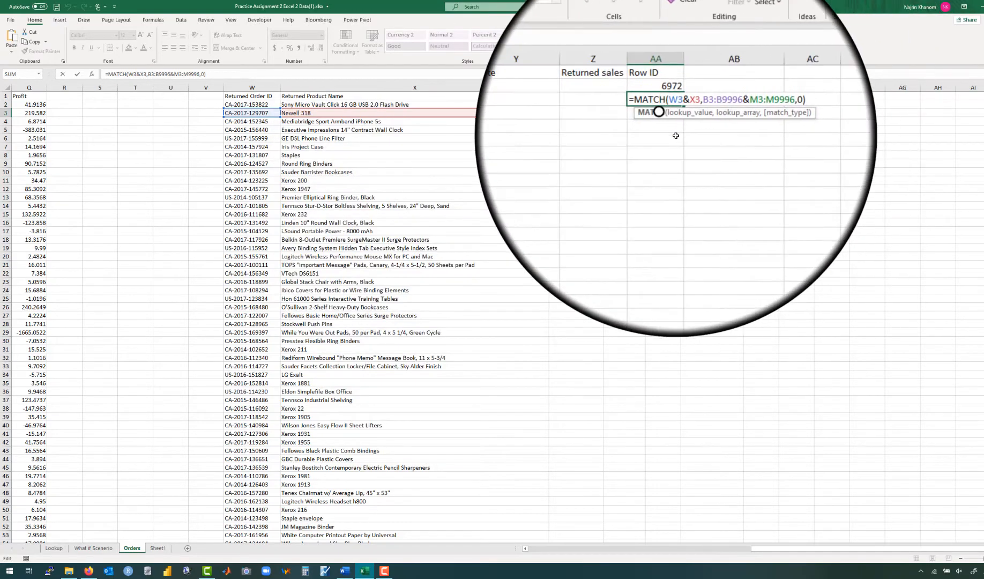
key("Return")
left_click(666, 114)
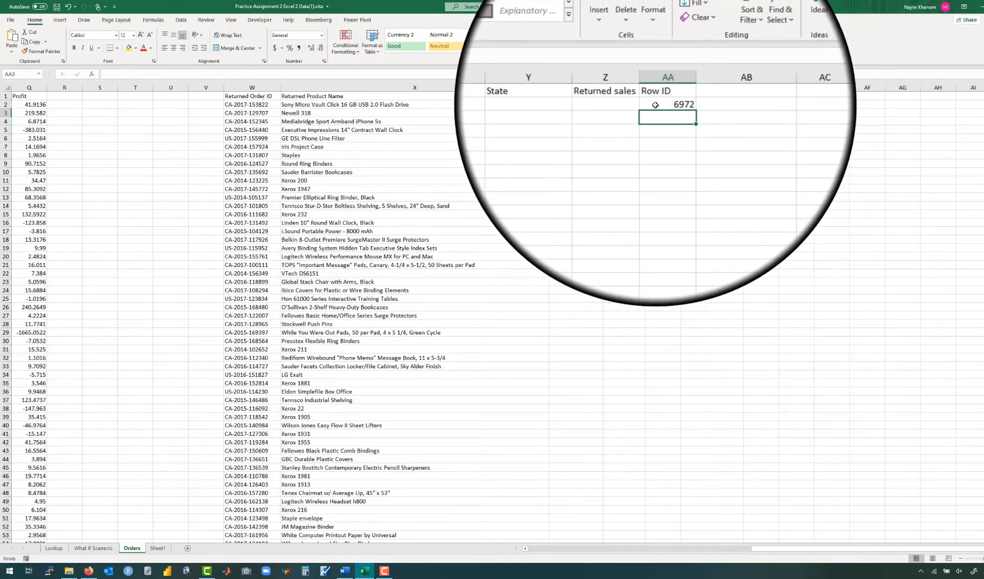
- Make the lookup ranges in AA2 absolute, $B$2:$B$9995&$M$2:$M$9995, and fill the formula down the Row ID column
double_click(656, 105)
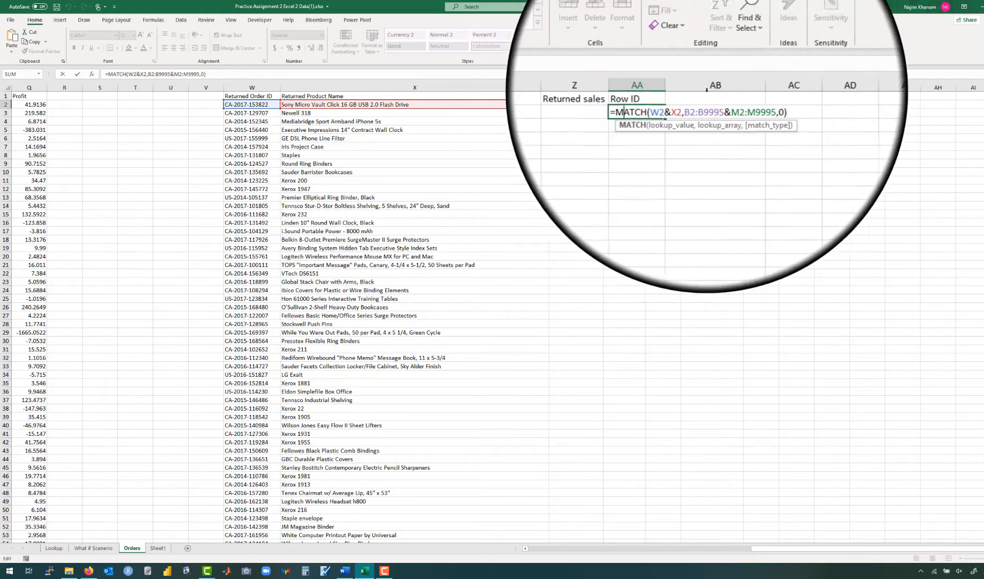
left_click_drag(694, 104, 750, 104)
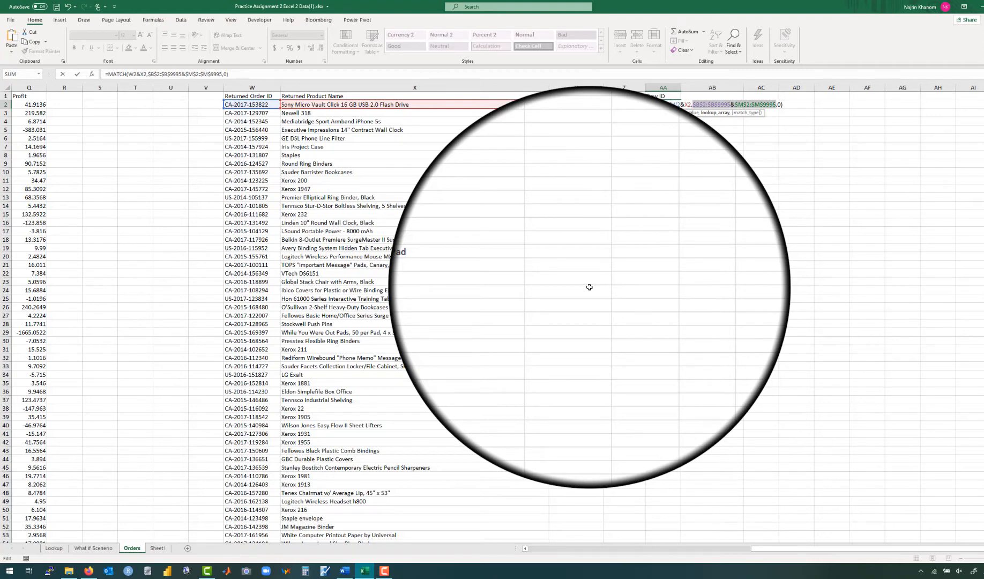
key("Return")
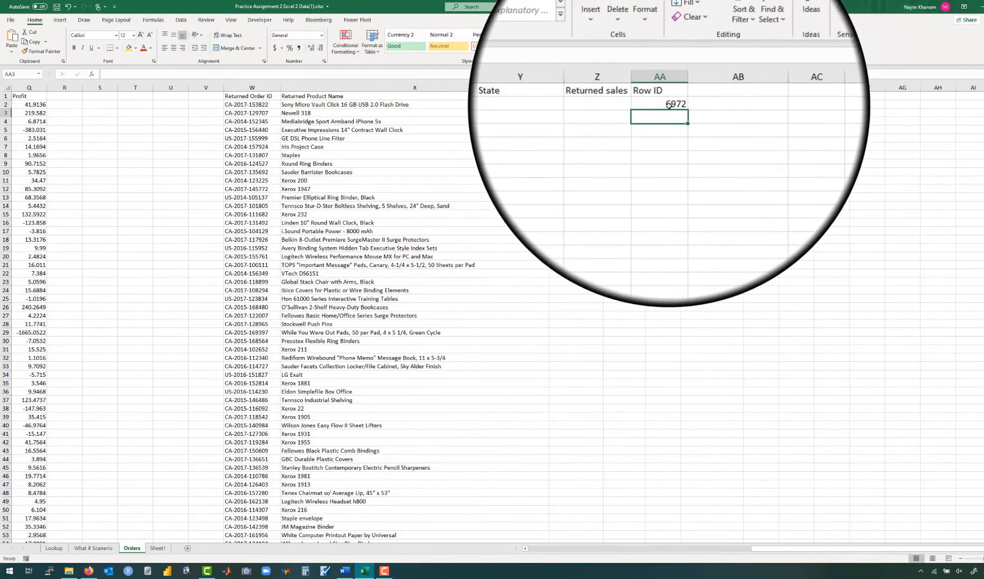
left_click(668, 104)
double_click(681, 109)
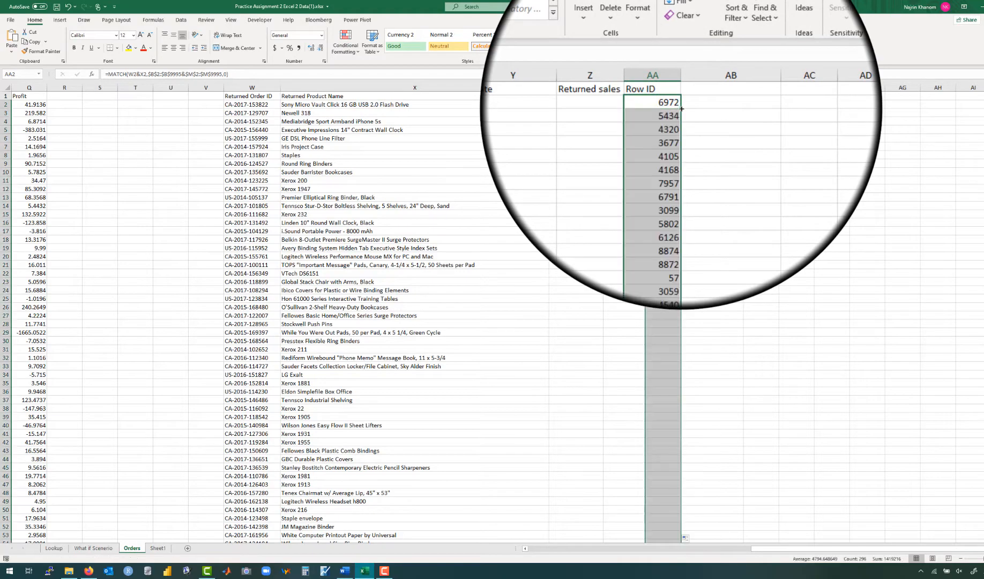
- Inspect the lookup values and the order ID and product name ranges referenced by the filled MATCH formula in AA3
left_click(668, 113)
double_click(668, 112)
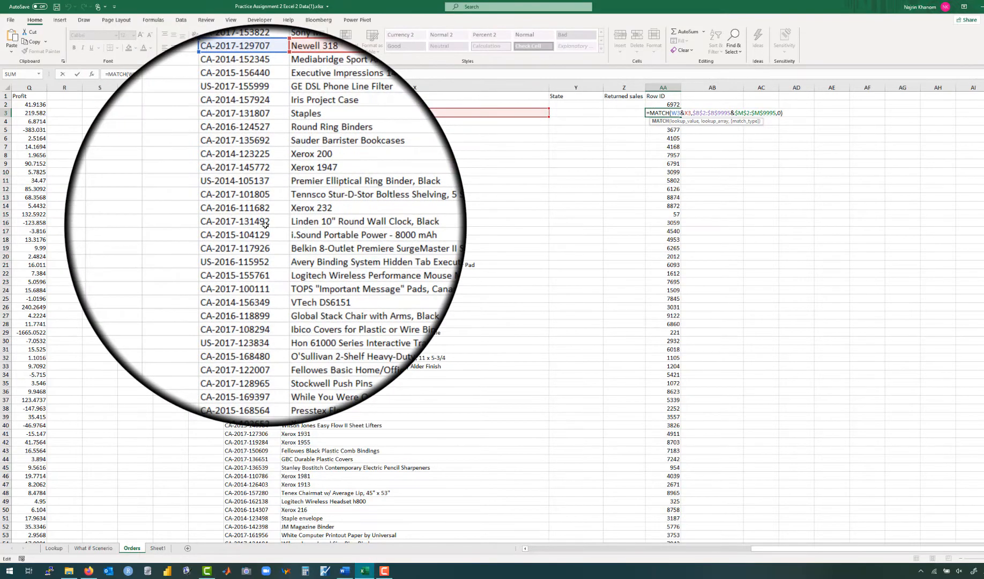
scroll(265, 225, "left", 4)
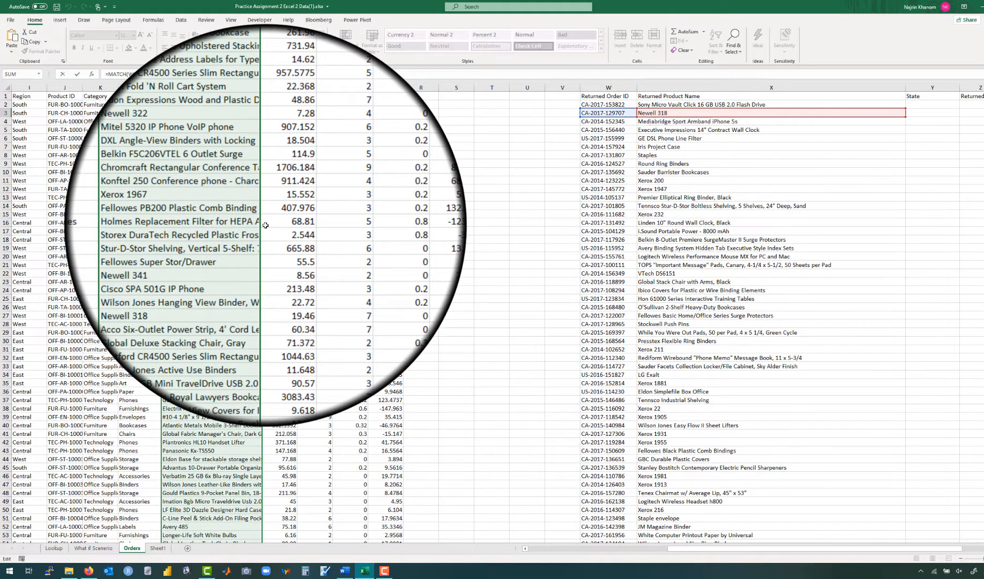
scroll(265, 225, "left", 3)
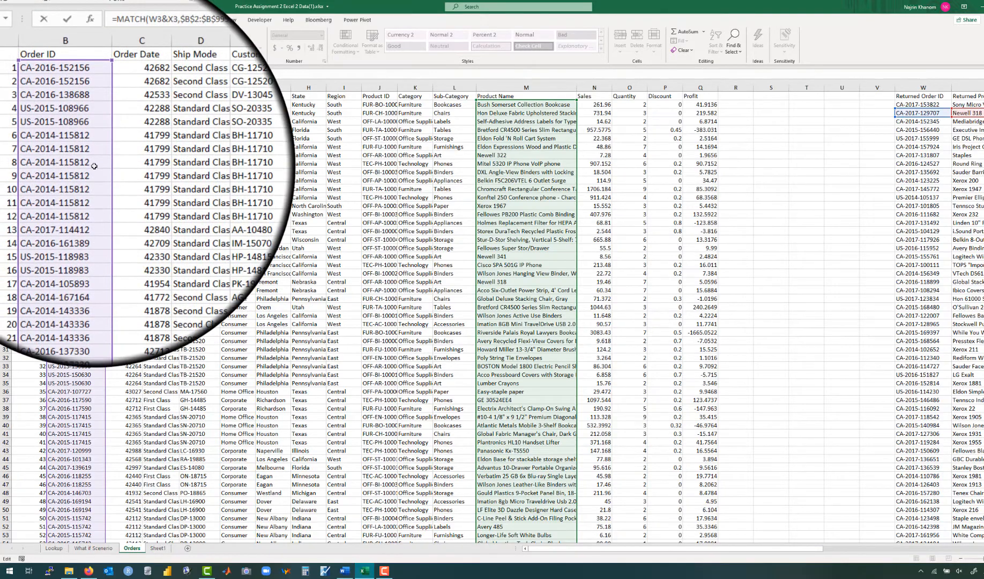
scroll(766, 162, "right", 6)
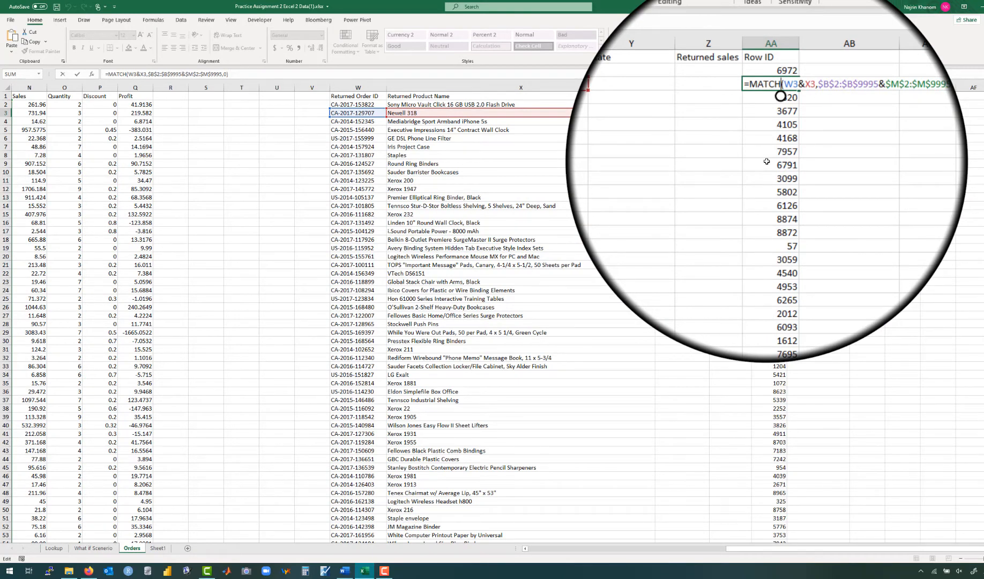
- Review the Row ID results against the returned order IDs and product names and the columns of the orders table
key("Return")
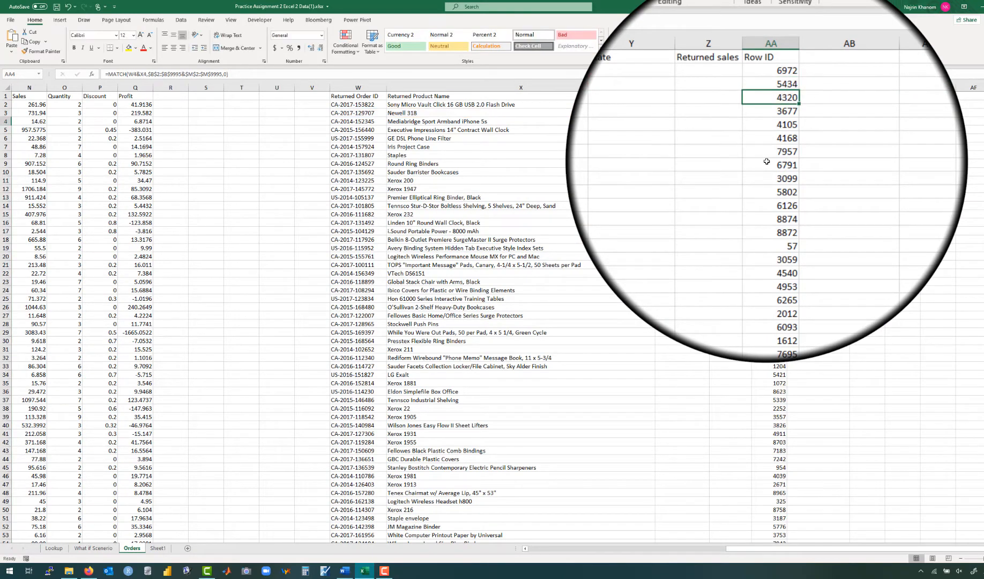
key("Up")
key("Up")
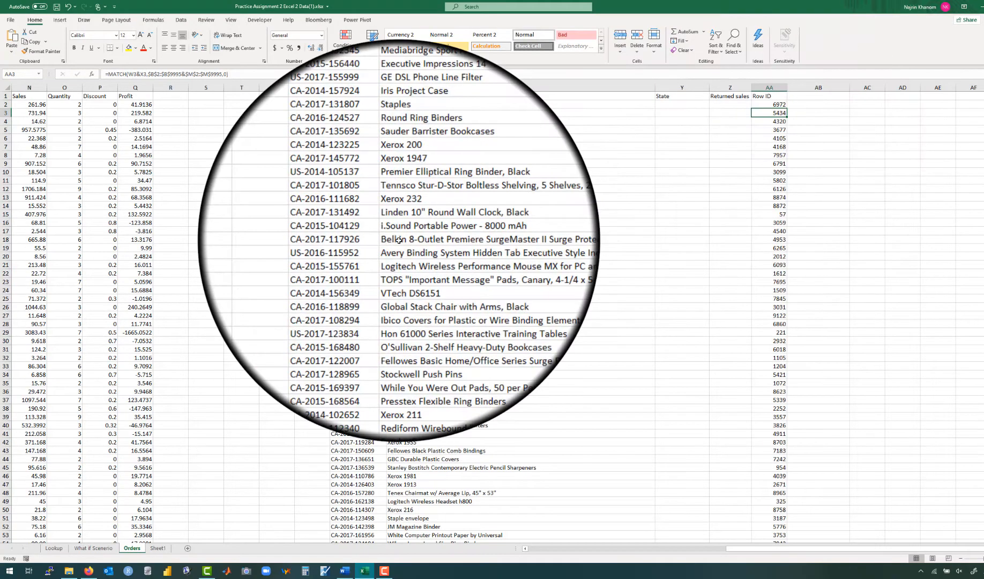
scroll(399, 240, "left", 5)
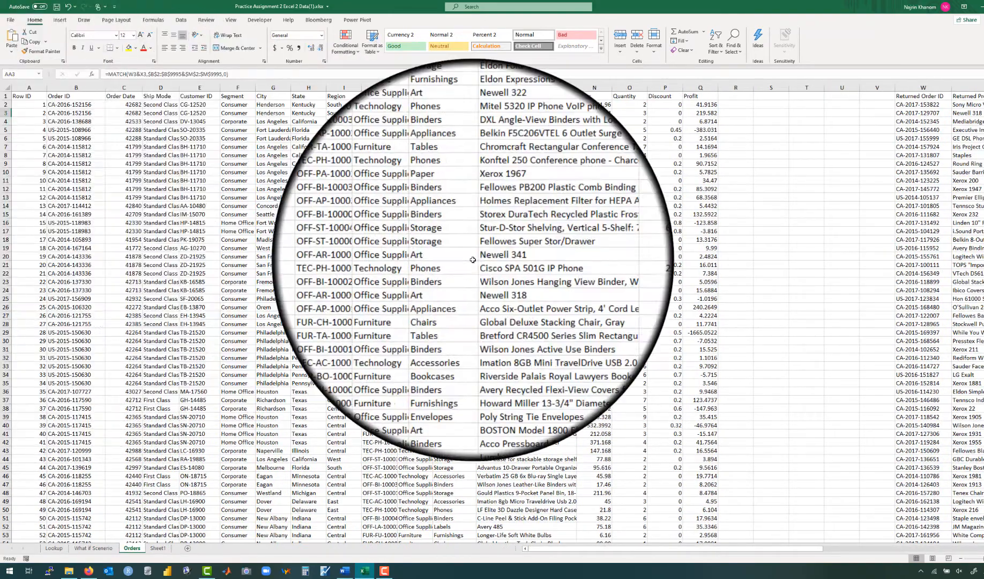
scroll(461, 268, "right", 5)
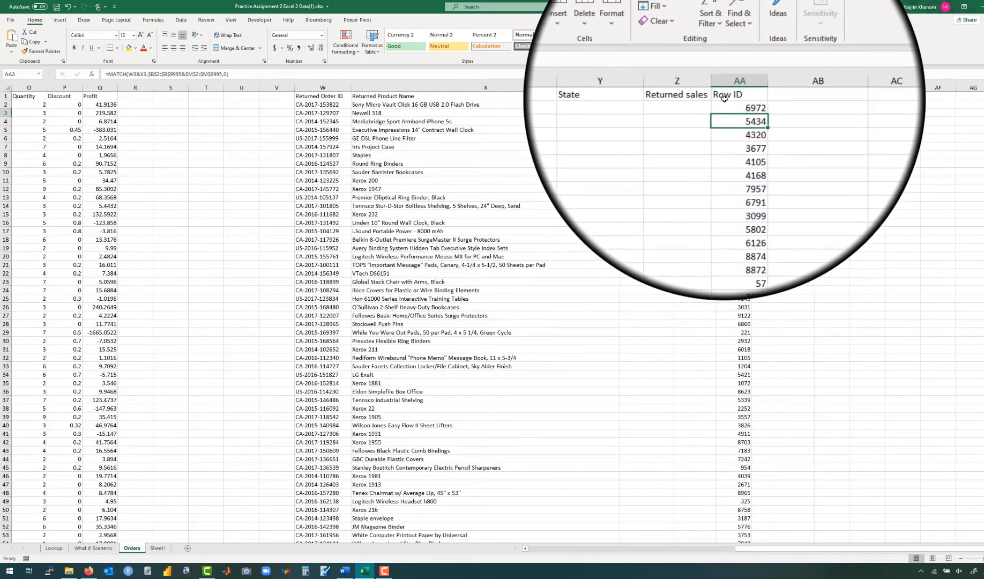
left_click(724, 99)
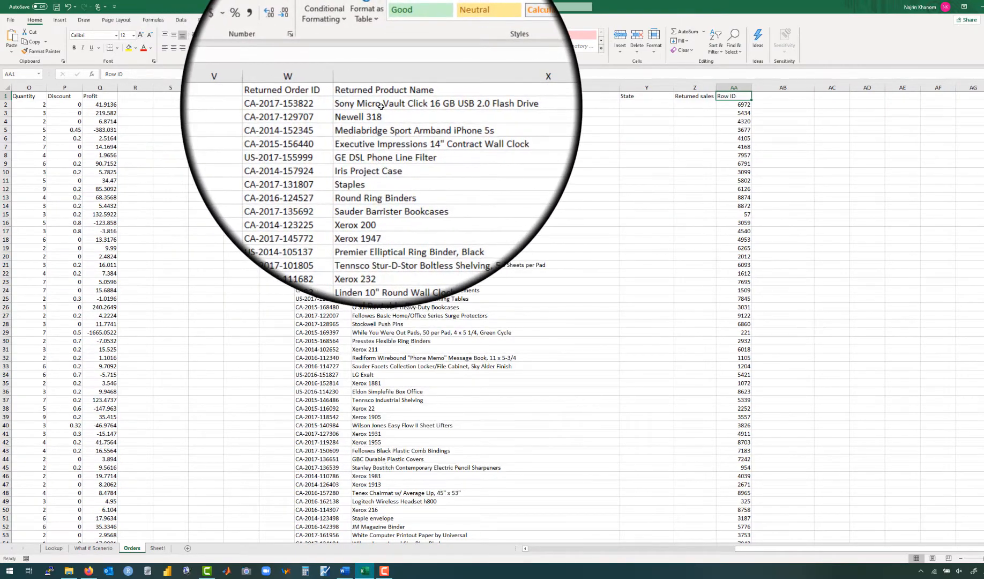
left_click(381, 106)
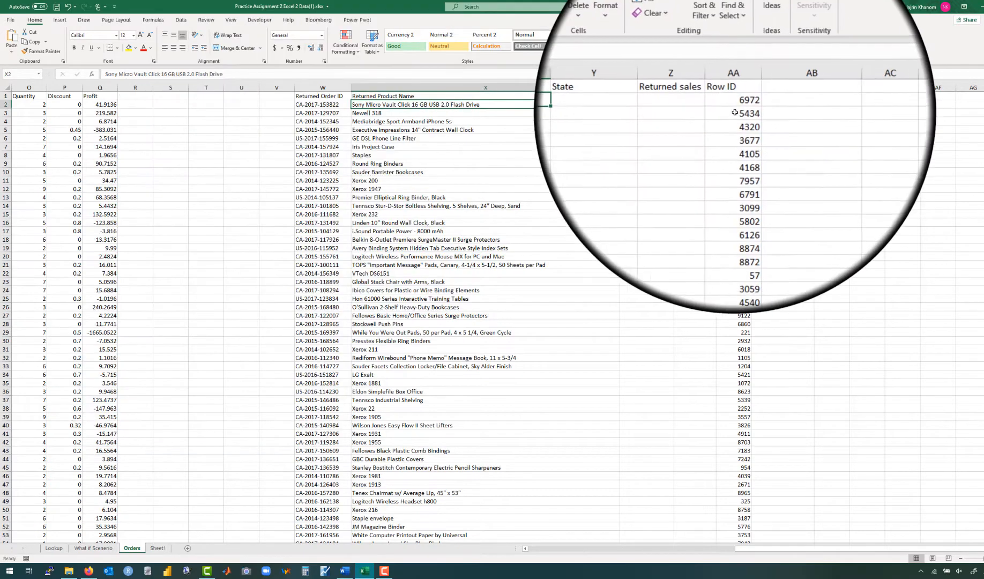
left_click(736, 105)
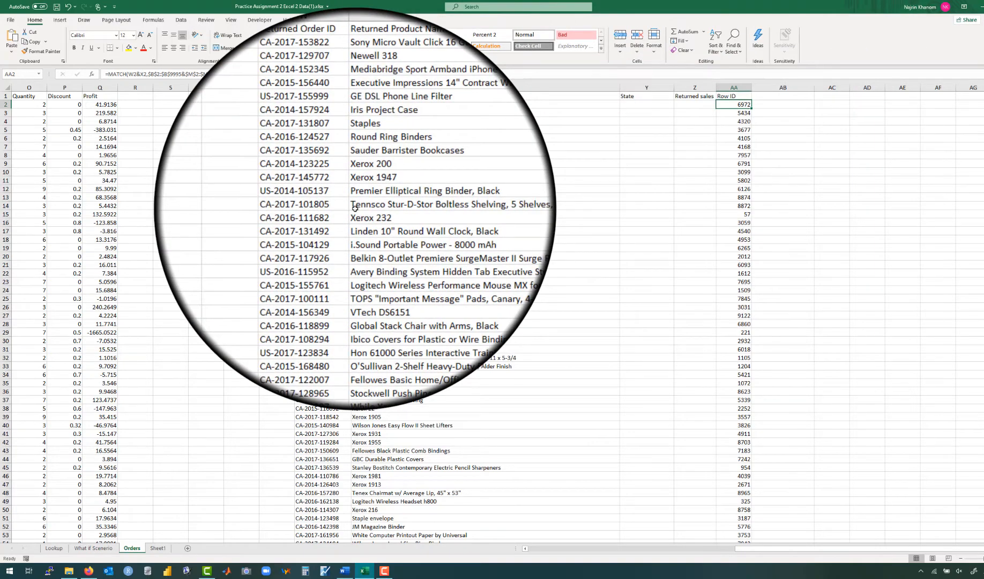
scroll(355, 208, "left", 6)
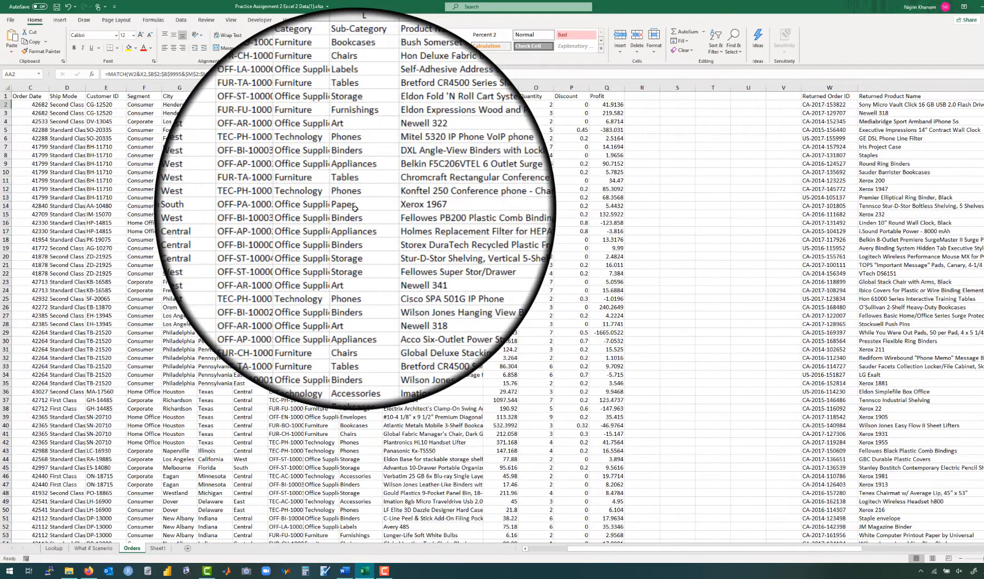
scroll(541, 201, "right", 8)
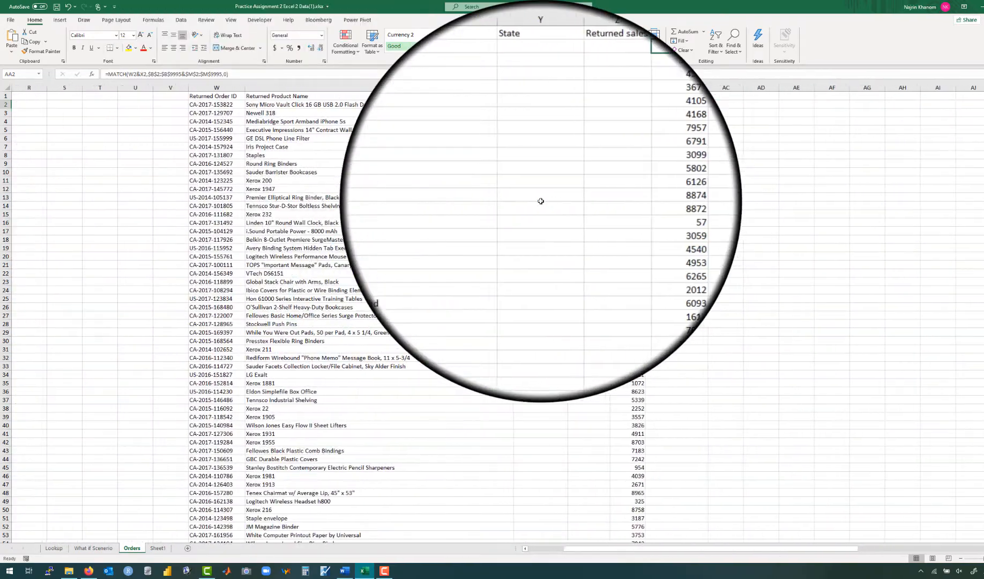
- Add a Product ID header in AB1, next to the Row ID column
left_click(665, 99)
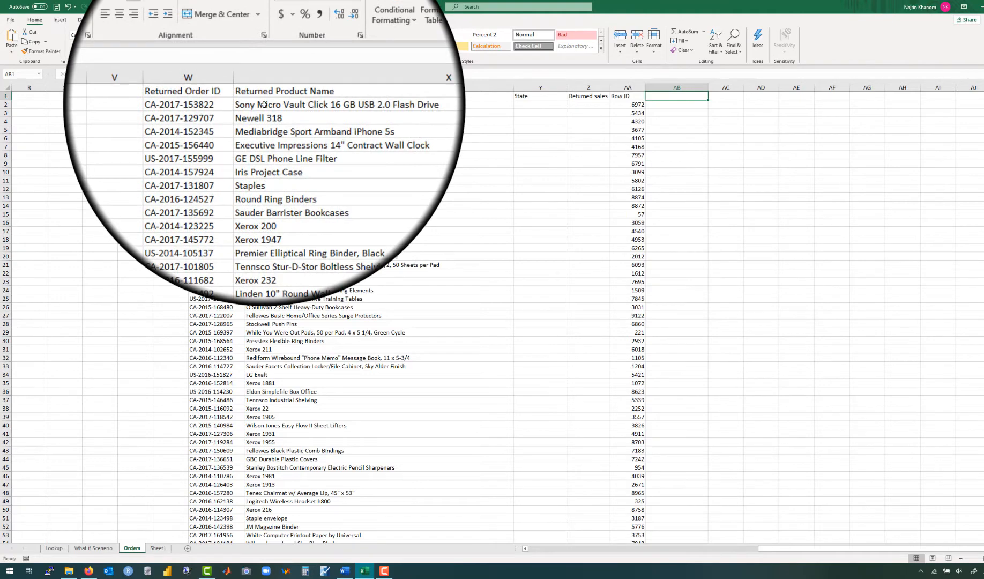
left_click(213, 105)
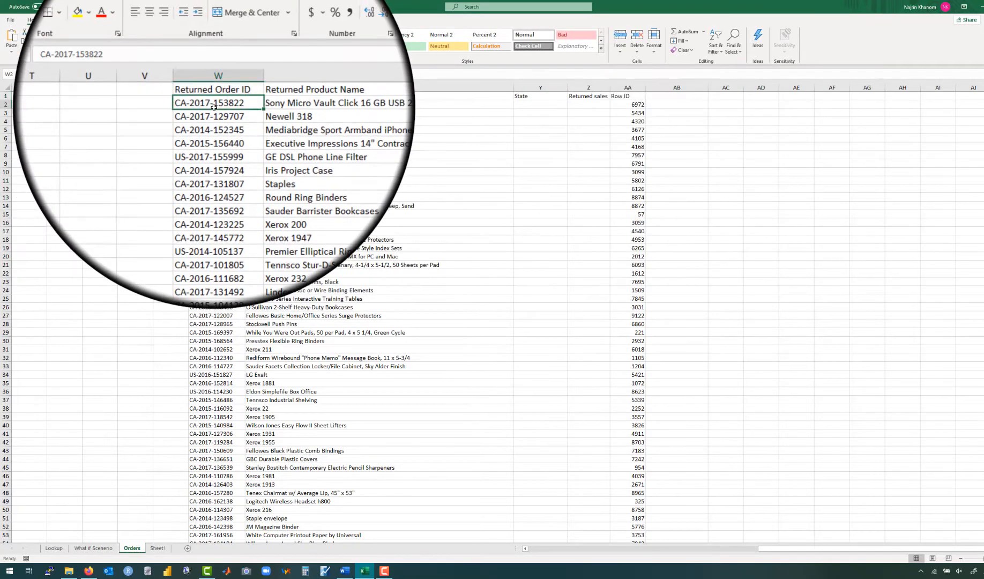
left_click(660, 98)
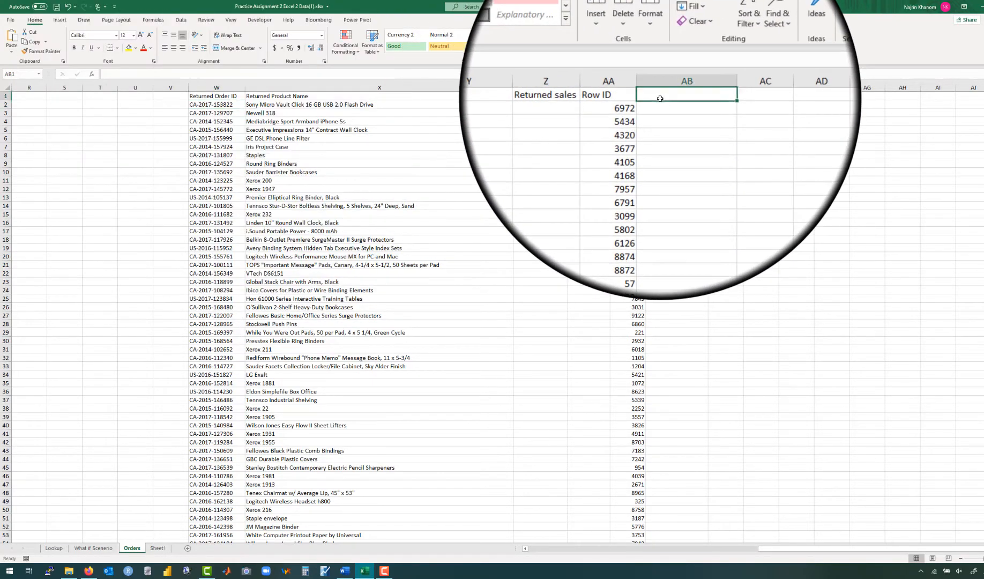
type("Product ID")
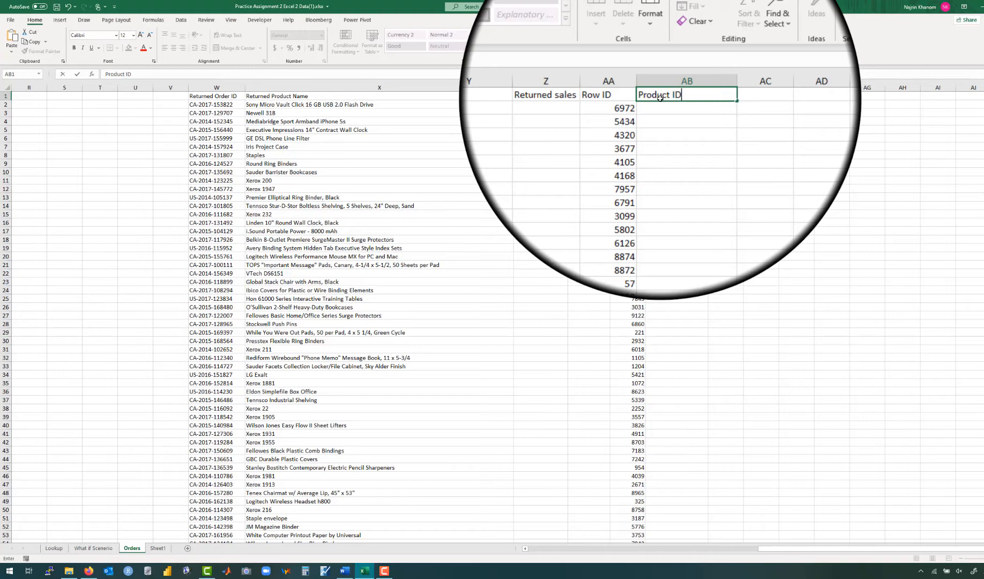
key("Return")
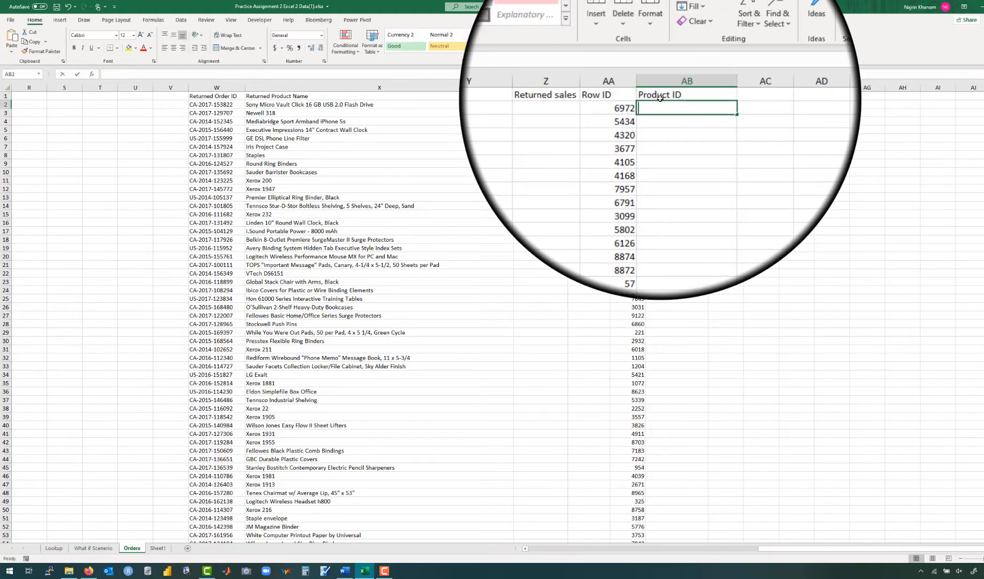
- Begin a MATCH formula in AB2 that uses the returned order ID and product name, W2&X2, as the lookup value
type("=matc")
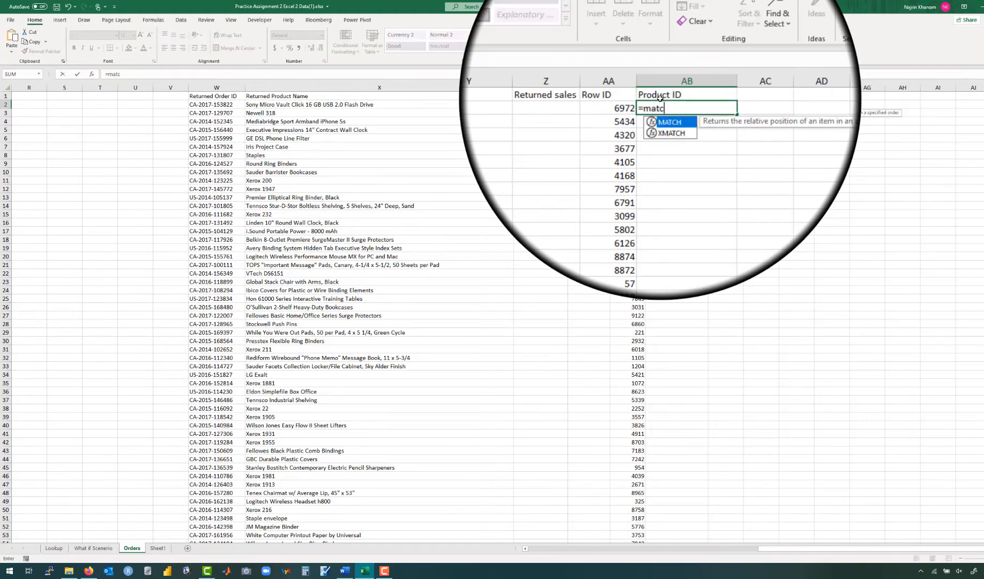
type("h")
key("Tab")
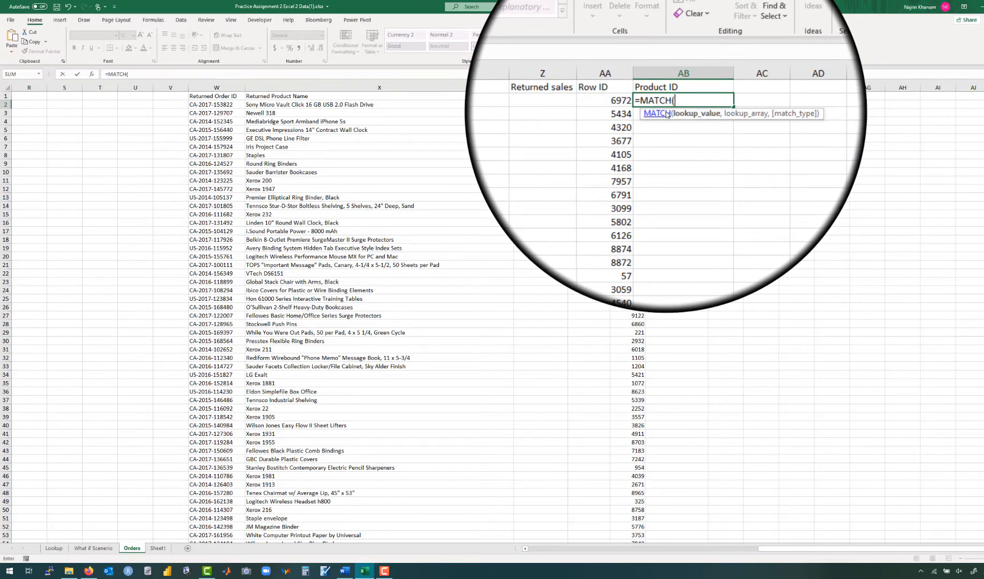
left_click(221, 105)
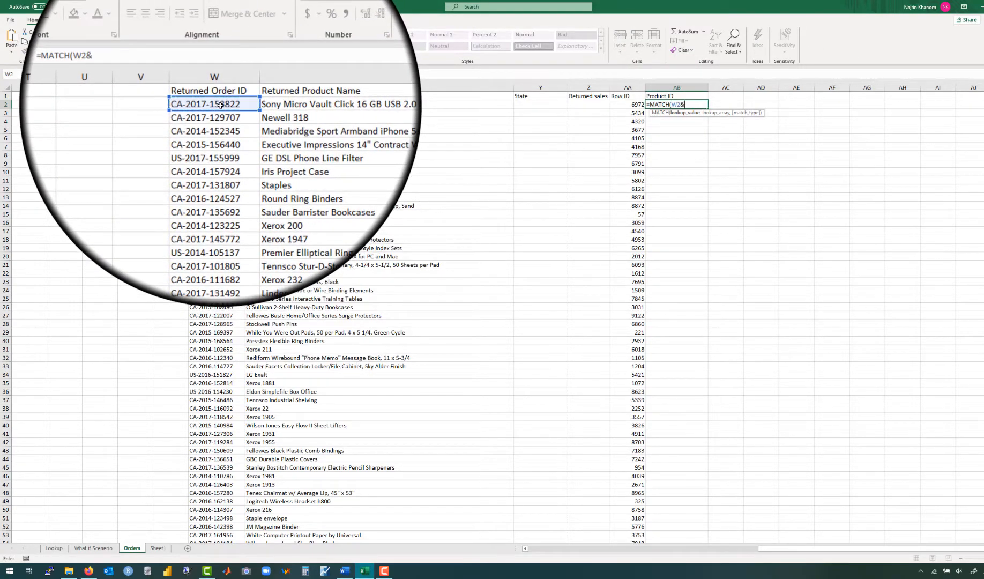
left_click(255, 106)
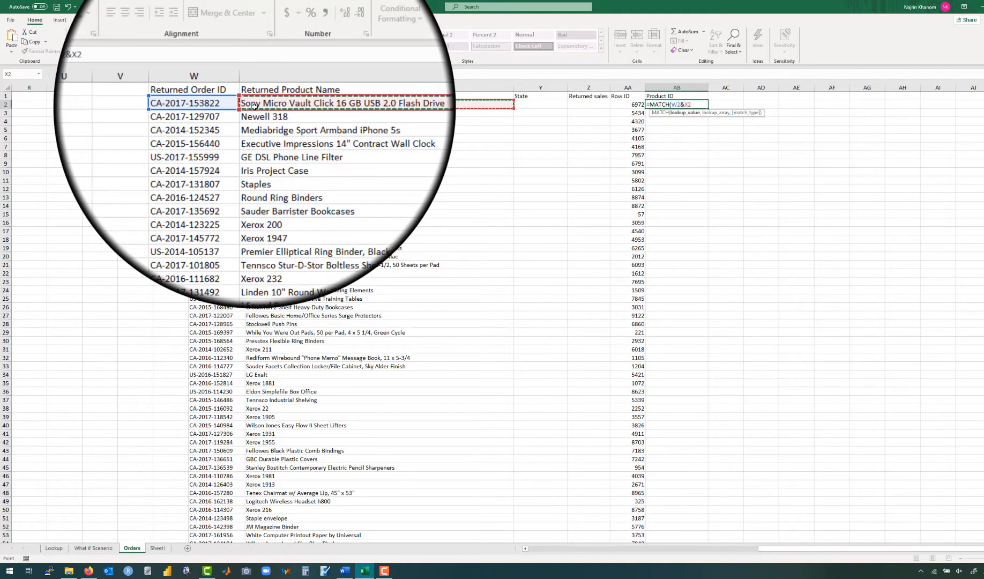
type(",")
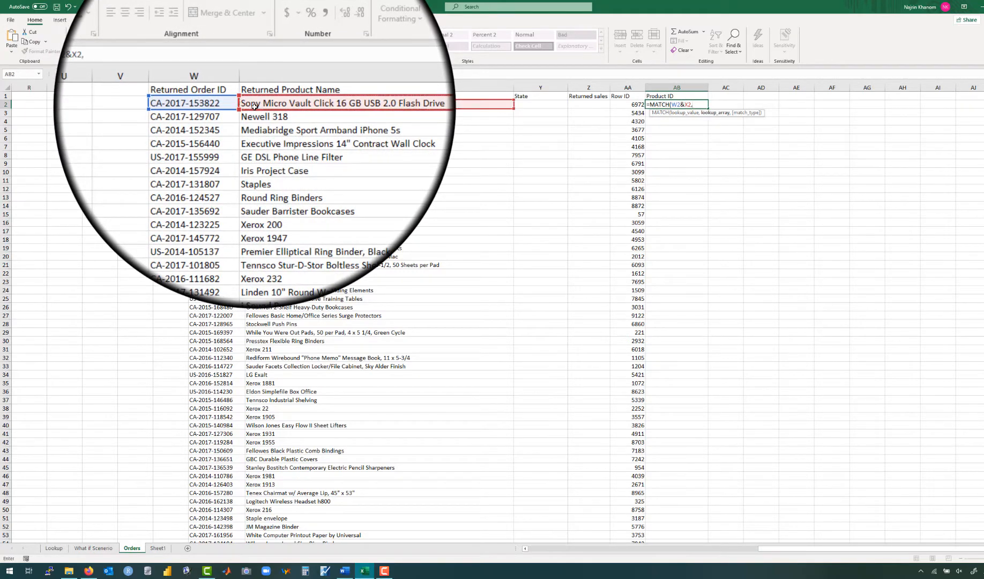
scroll(74, 183, "left", 8)
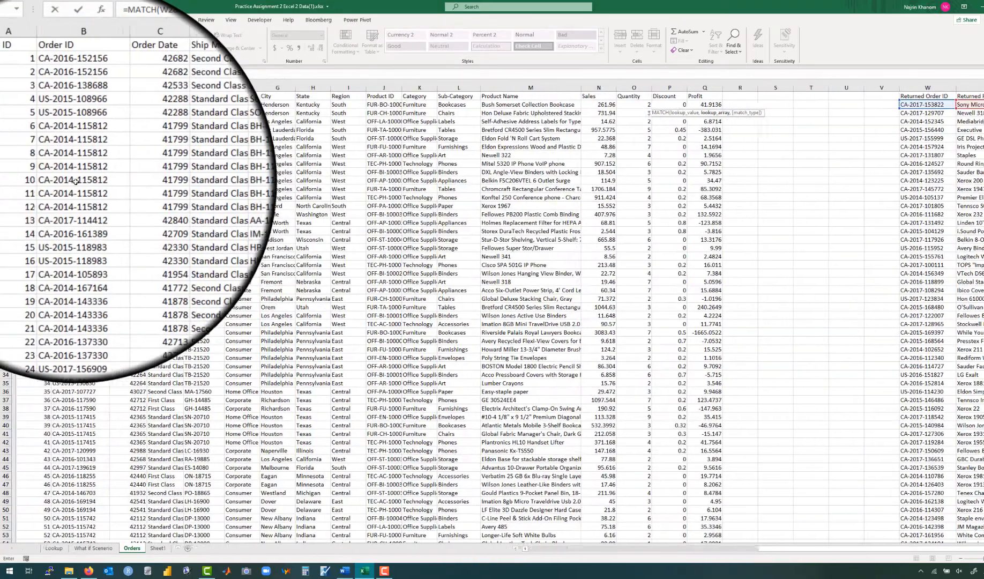
left_click(79, 105)
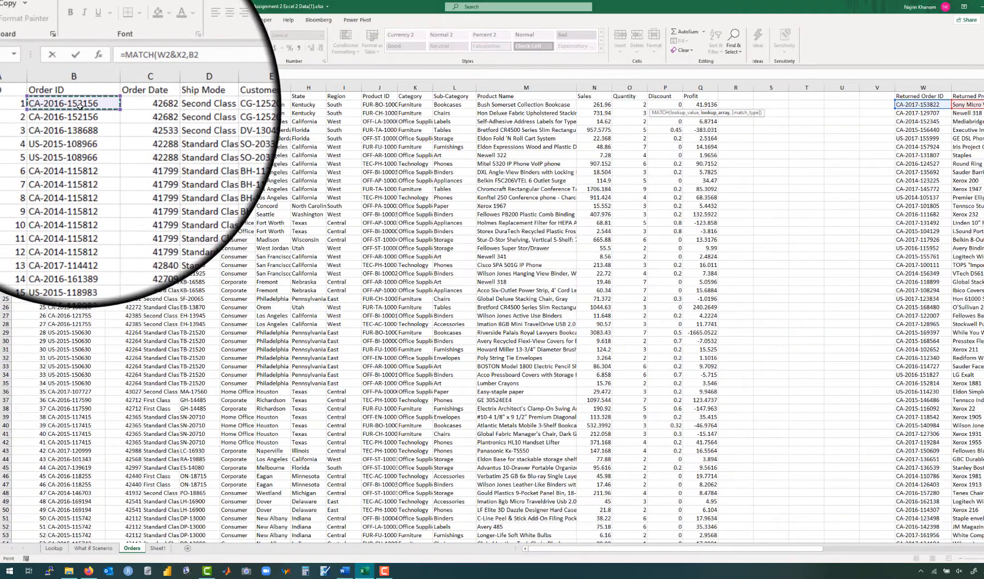
key("ctrl+shift+Down")
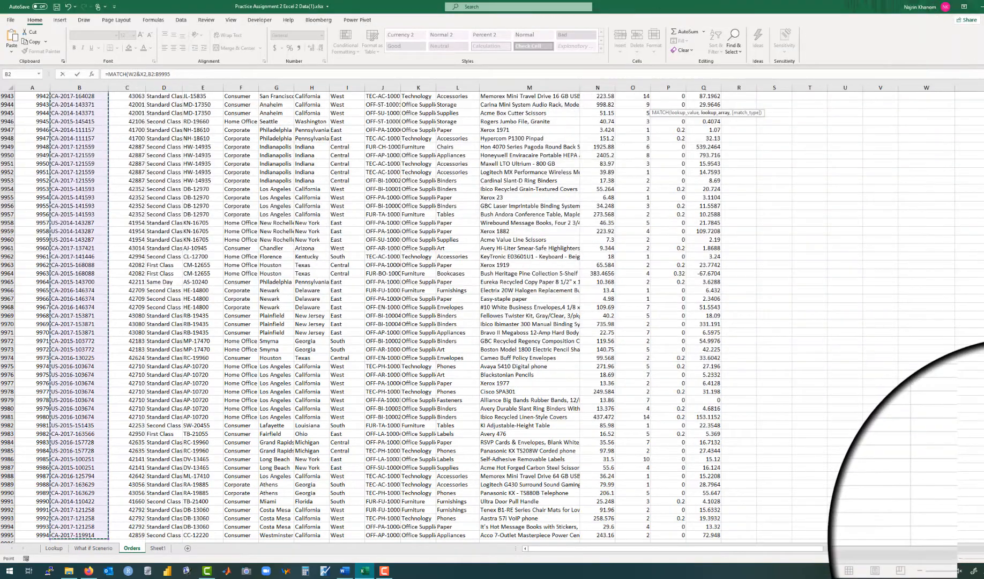
left_click_drag(983, 532, 983, 55)
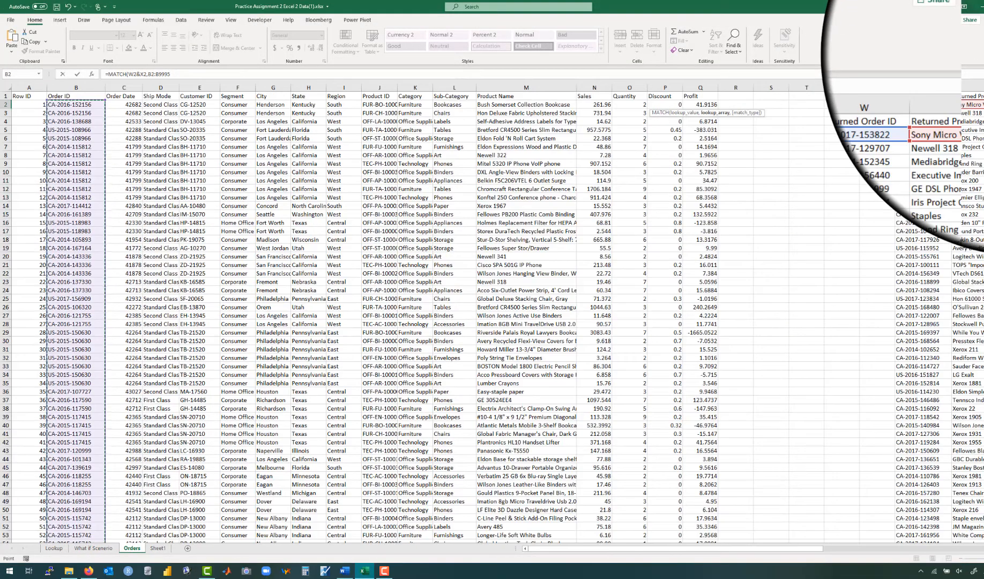
left_click(494, 105)
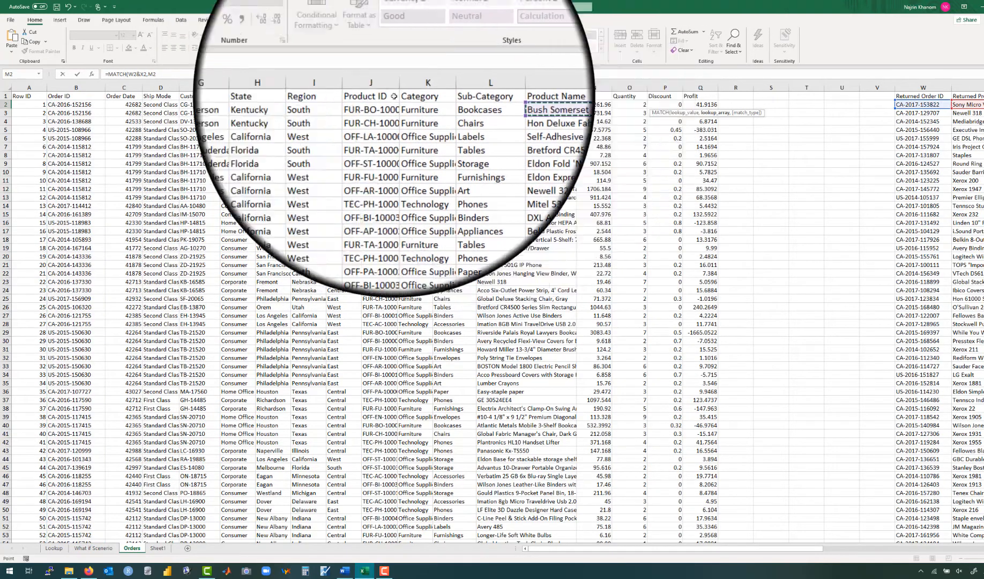
- Complete the AB2 MATCH formula with the lookup array B2:B9995&M2:M9995 and match type 0, and enter it
left_click(66, 105)
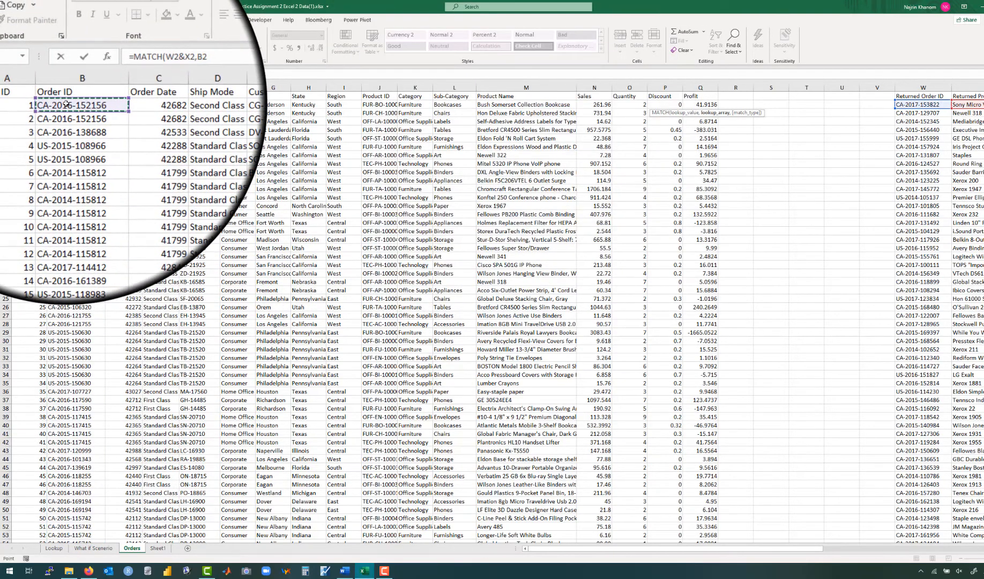
key("ctrl+shift+Down")
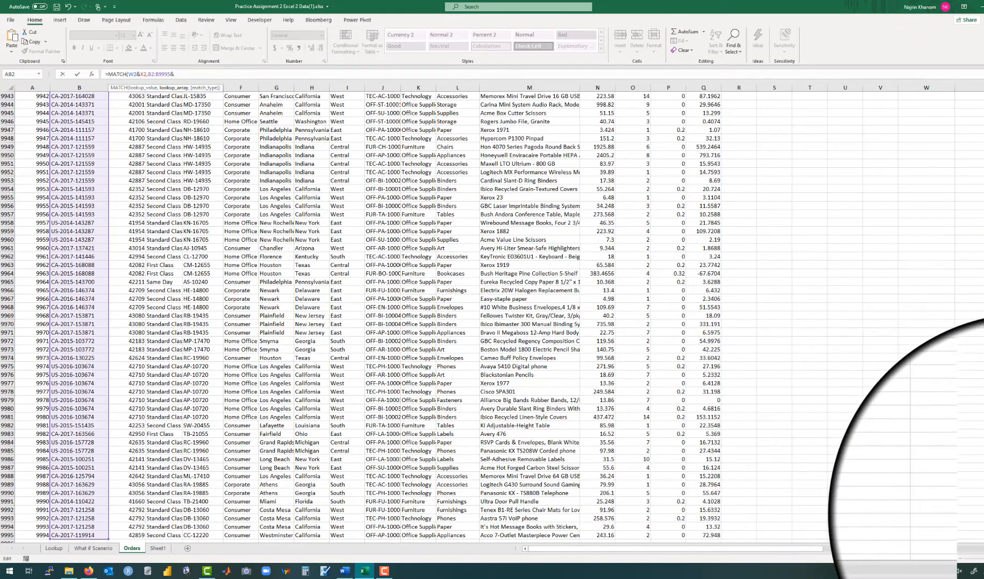
left_click_drag(983, 535, 983, 72)
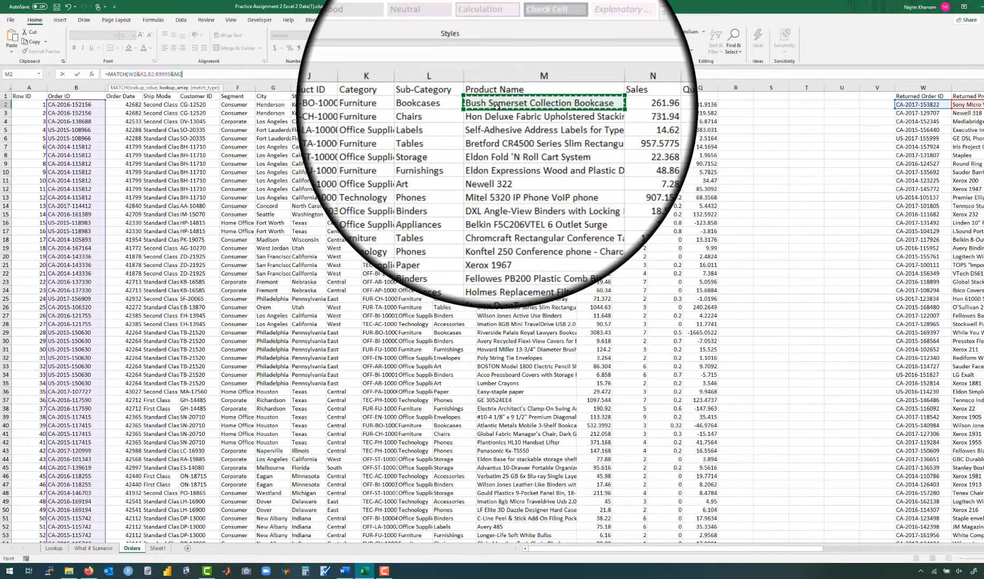
key("ctrl+shift+Down")
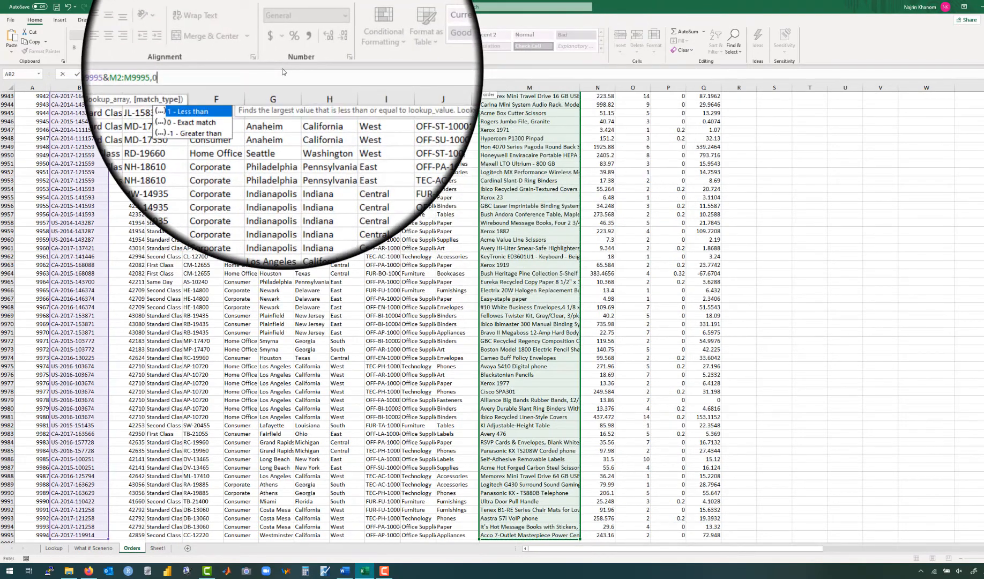
key("Return")
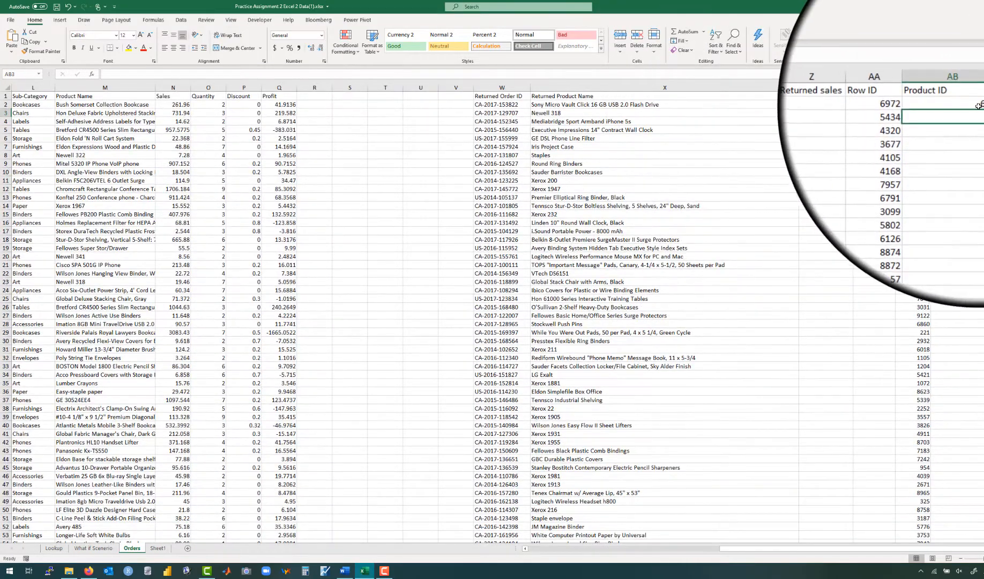
double_click(978, 107)
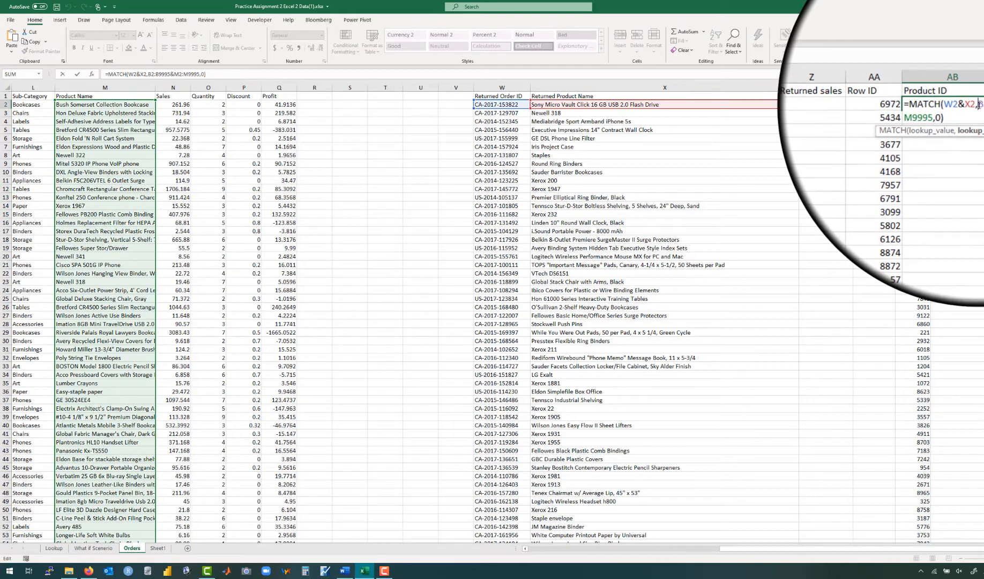
left_click_drag(983, 105, 947, 113)
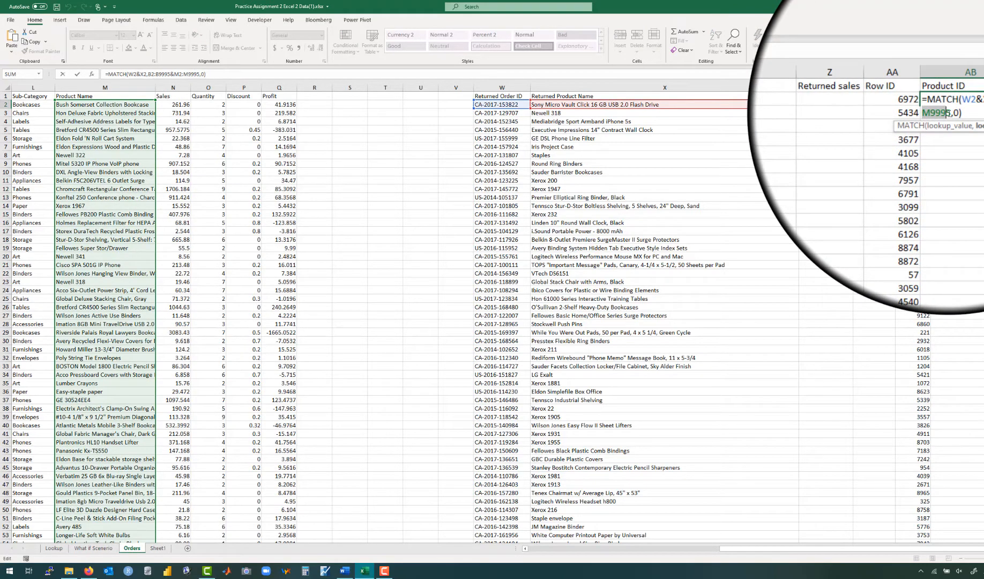
key("Return")
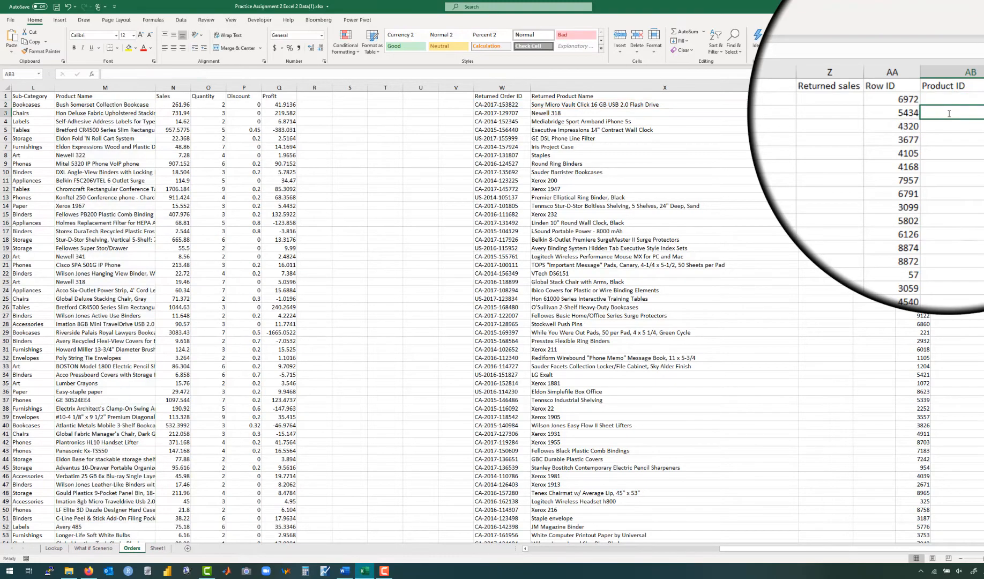
- Make the lookup ranges in the AB2 MATCH formula absolute, $B$2:$B$9995&$M$2:$M$9995
scroll(803, 183, "right", 3)
scroll(803, 184, "right", 3)
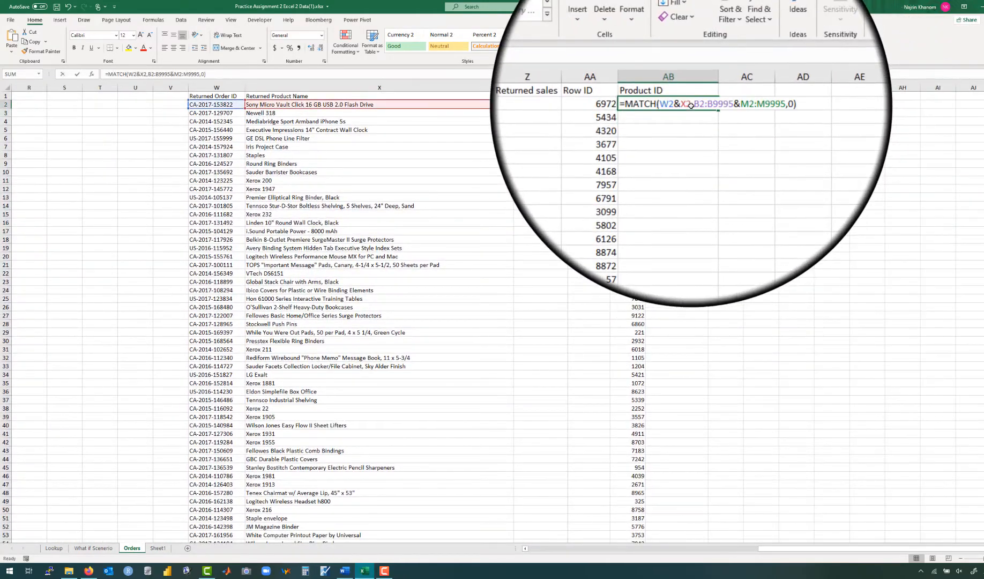
left_click_drag(692, 105, 749, 100)
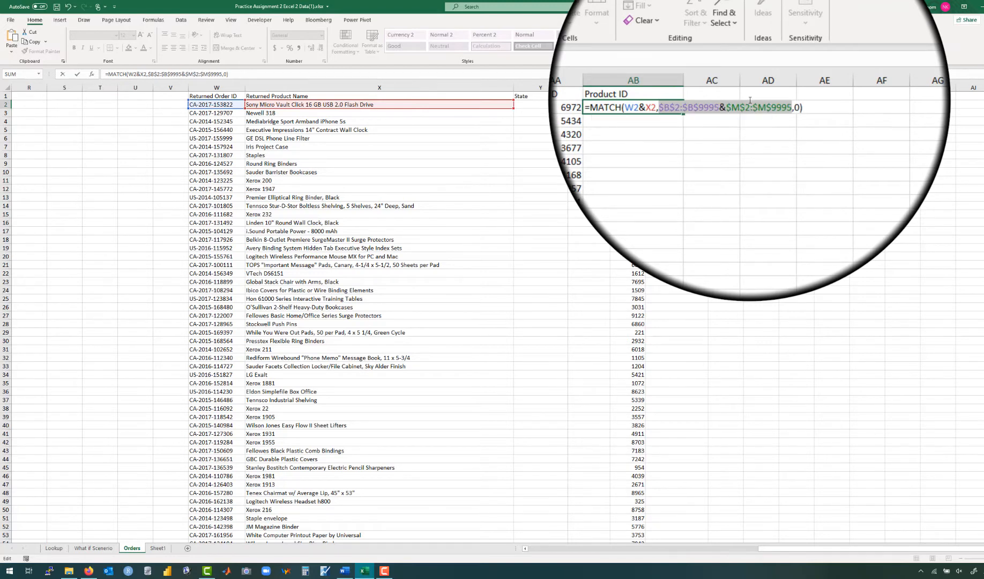
key("Return")
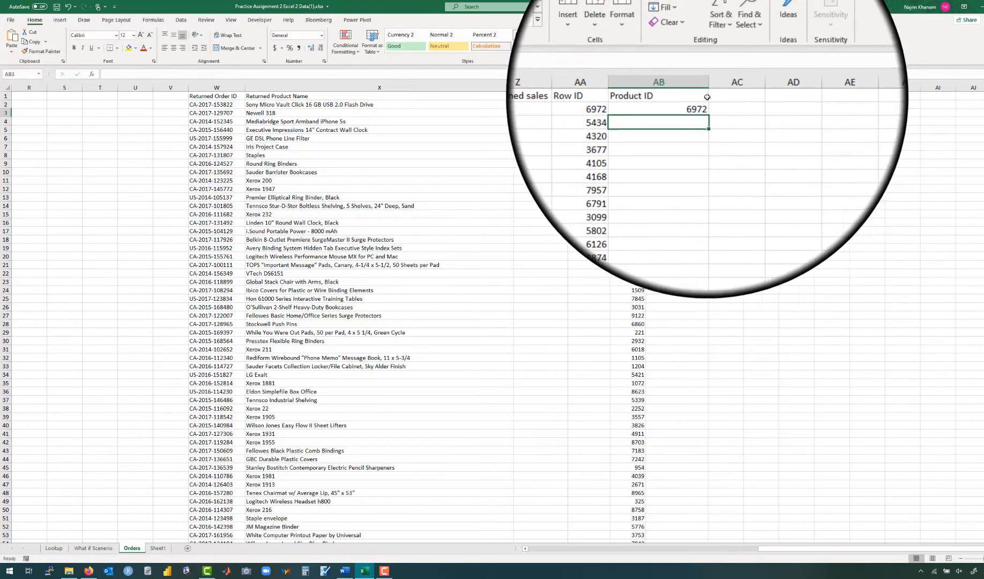
- Wrap the MATCH formula in AB2 in an INDEX function, starting it with =INDEX( before MATCH
left_click(706, 105)
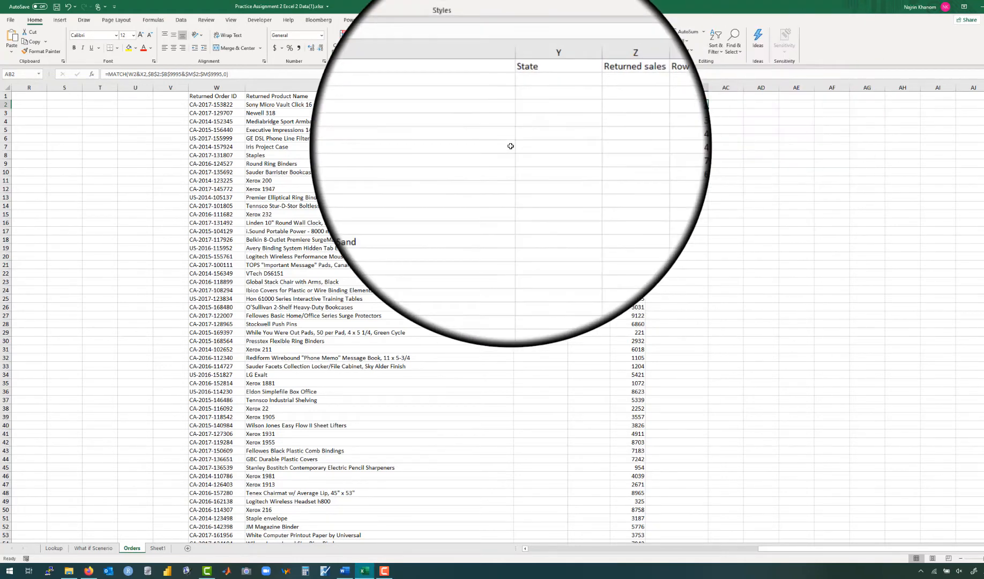
scroll(445, 252, "left", 1)
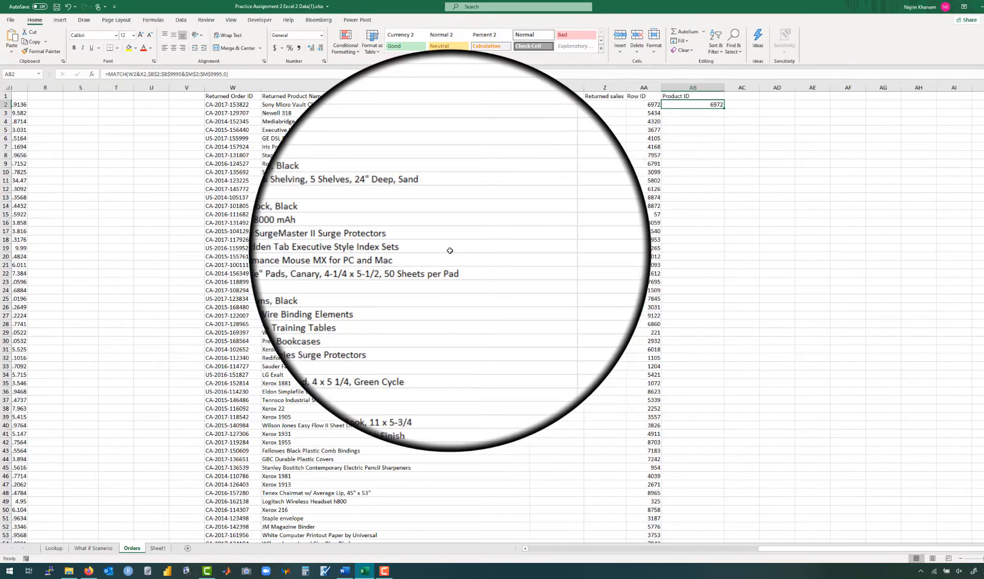
scroll(450, 251, "left", 6)
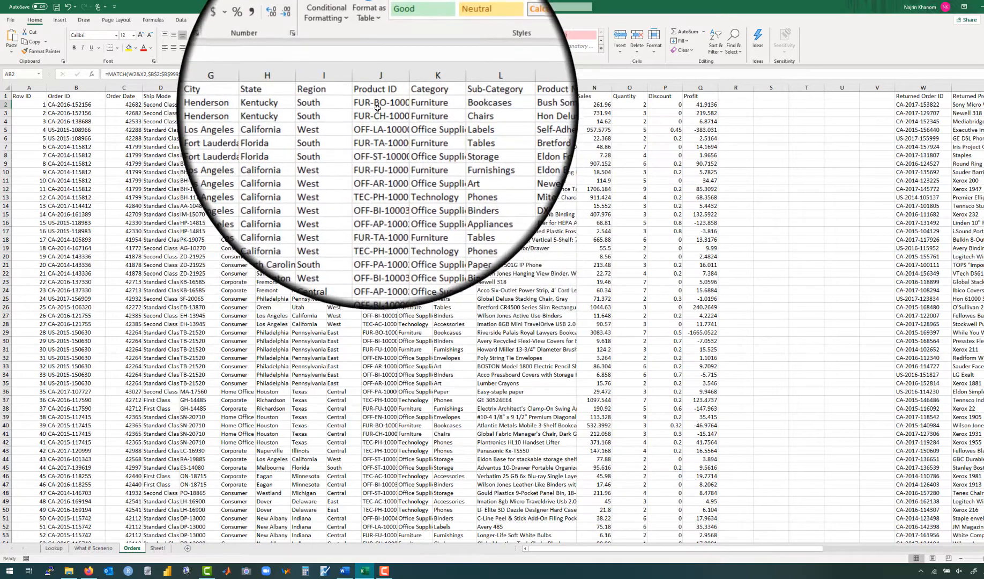
scroll(561, 231, "right", 4)
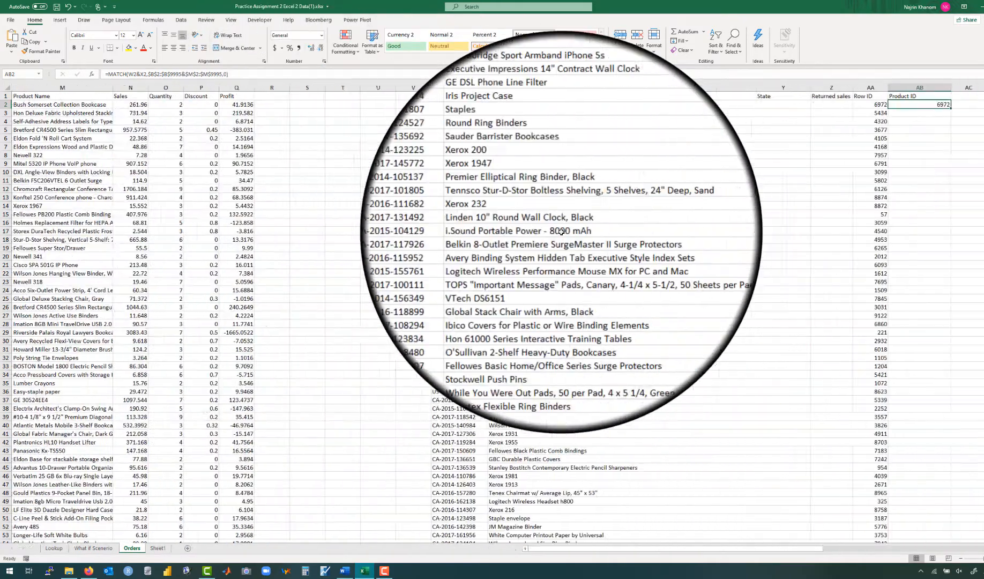
scroll(561, 232, "right", 2)
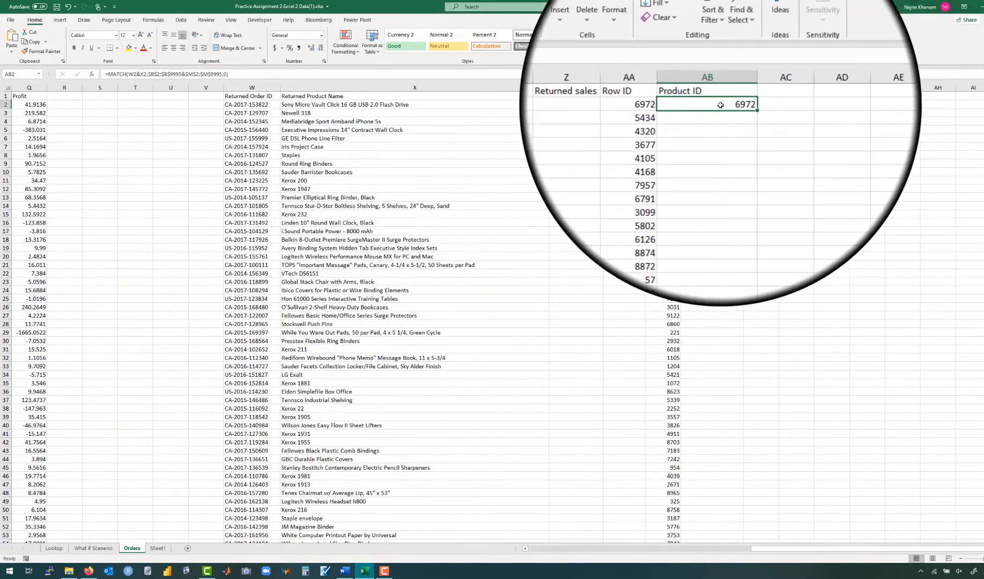
left_click(231, 76)
left_click(109, 75)
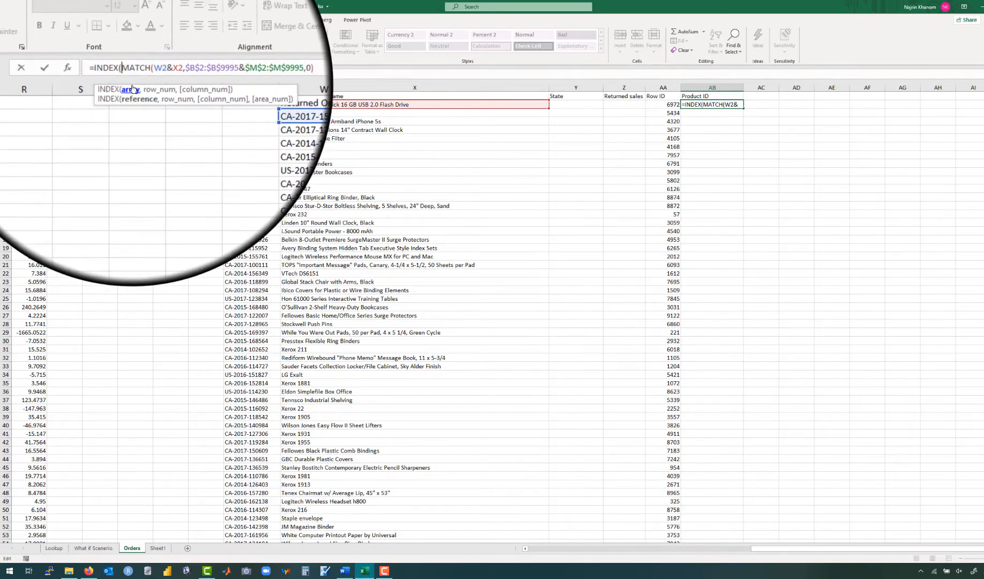
- Set the Product ID data J2:J9995 as the array of the INDEX function in AB2
scroll(251, 199, "left", 5)
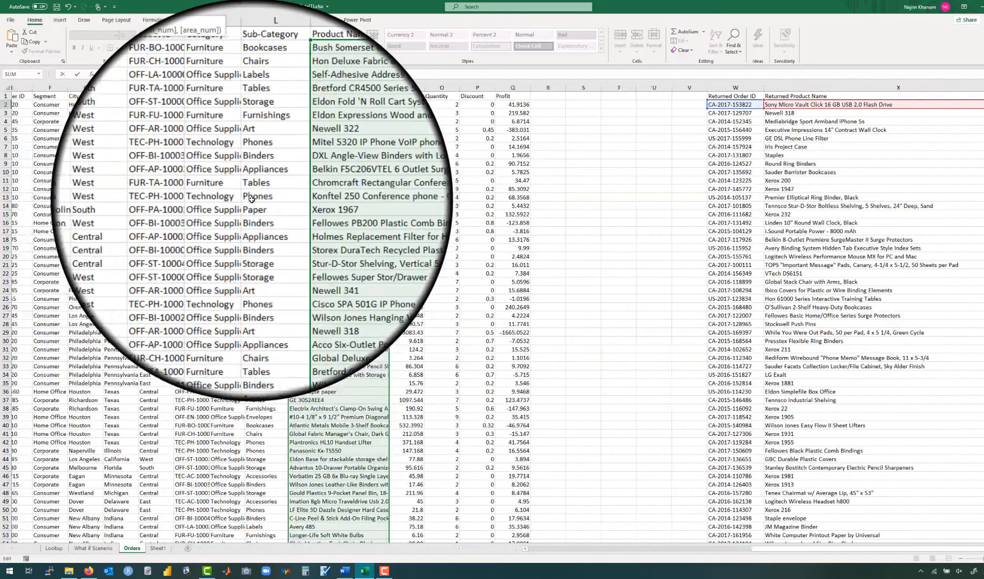
scroll(339, 234, "left", 2)
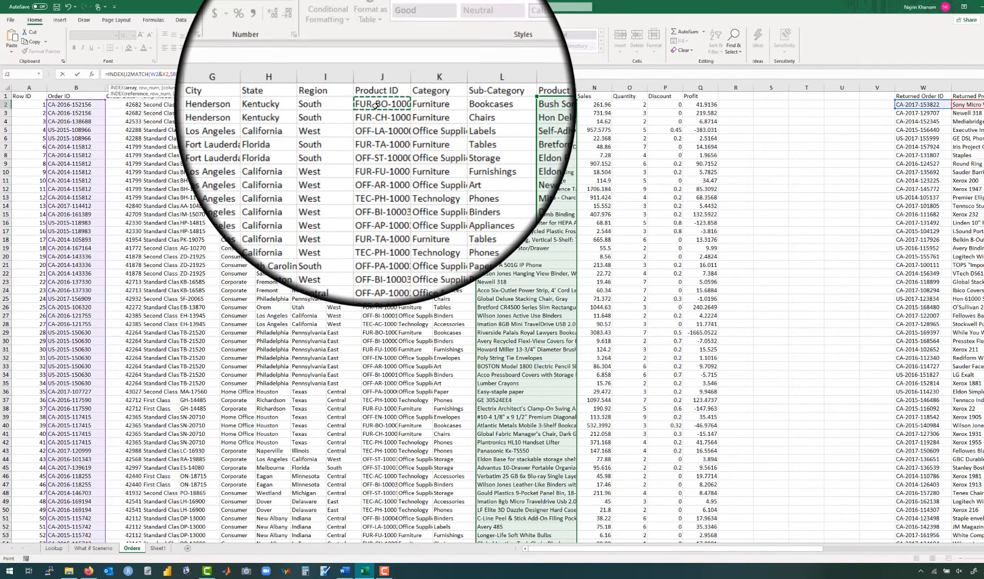
key("ctrl+shift+Down")
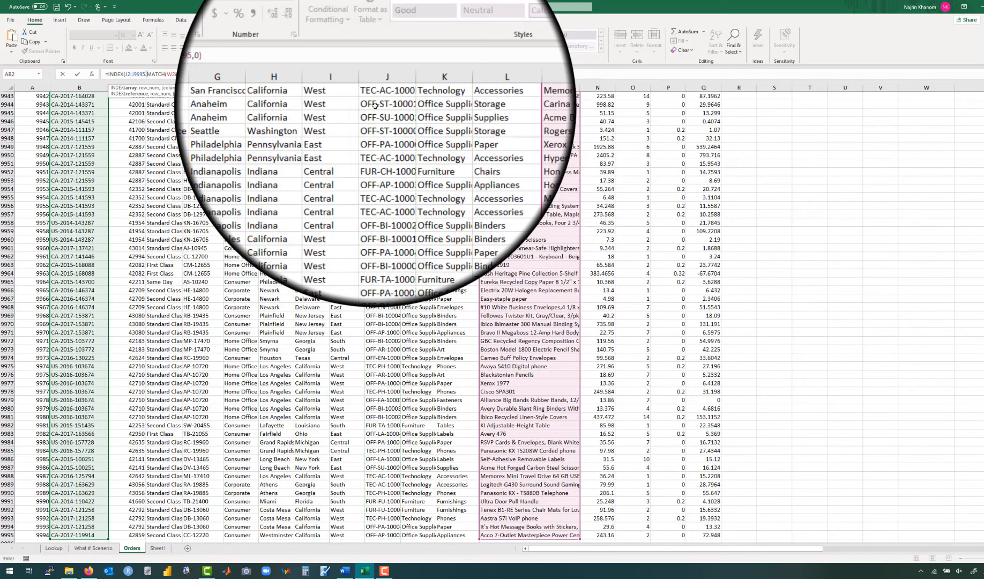
- Add the closing parenthesis to the INDEX formula in AB2 and try to enter it
left_click(123, 92)
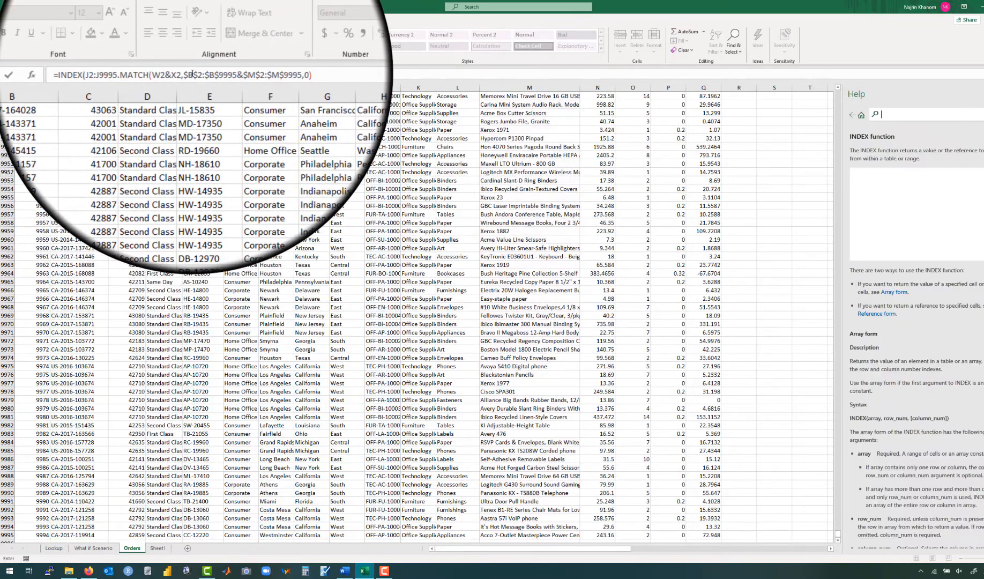
left_click(962, 92)
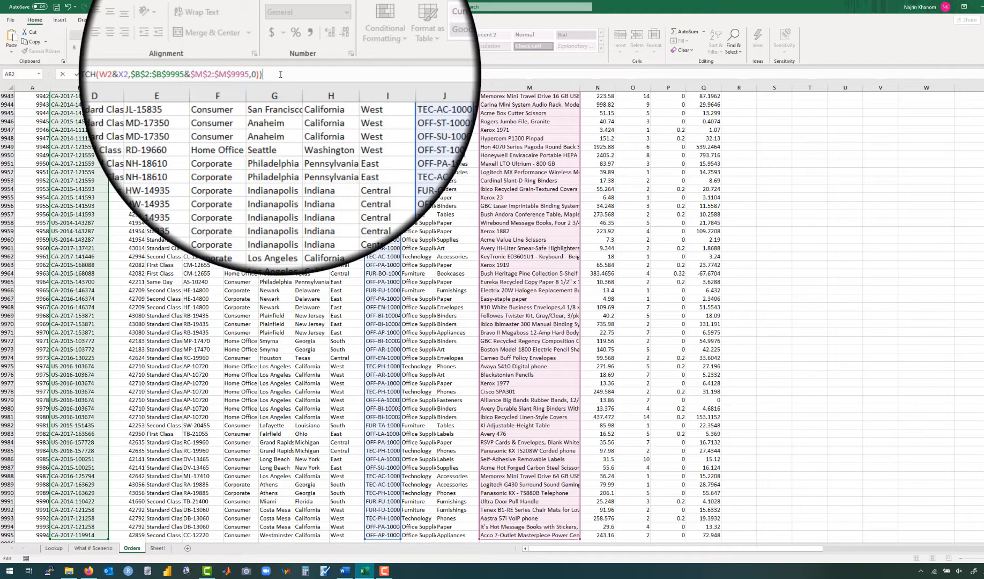
key("Return")
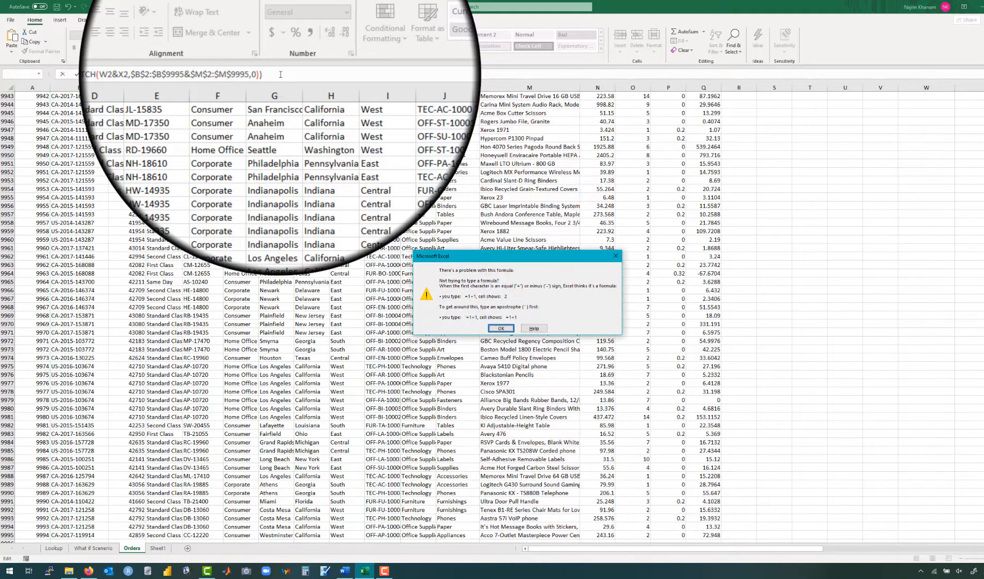
key("Return")
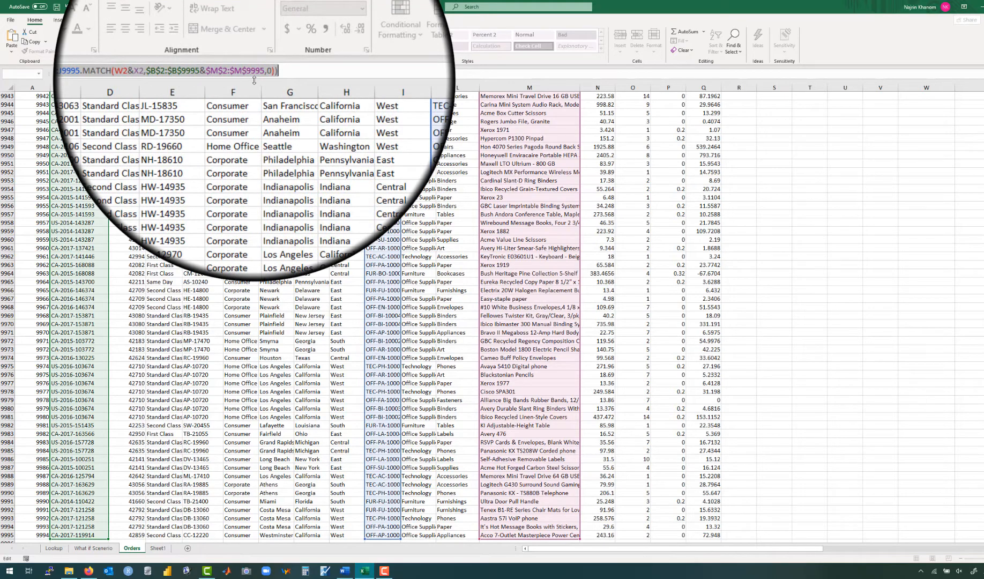
- Replace the period after J2:J9995 with a comma and enter the AB2 INDEX and MATCH formula
left_click(147, 76)
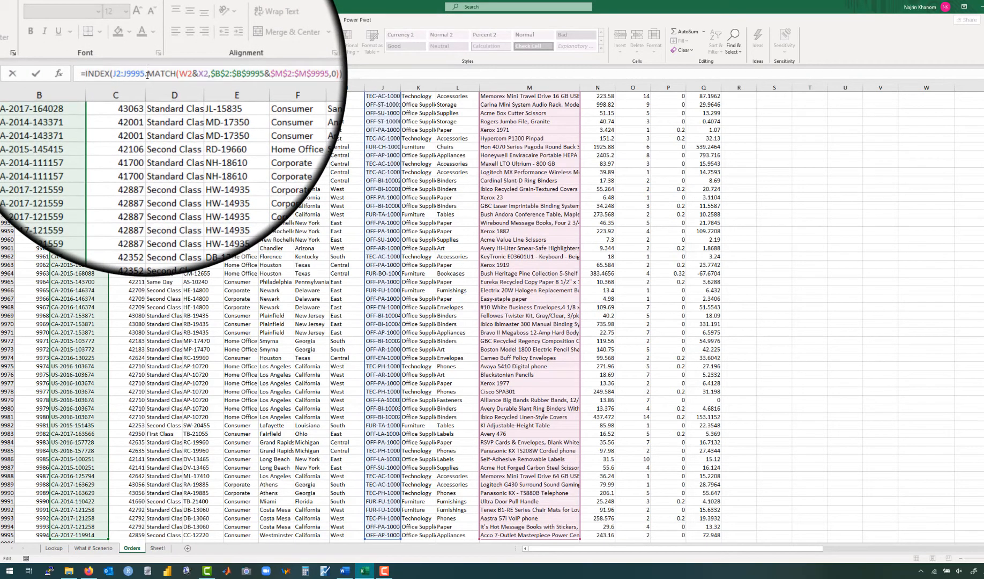
key("BackSpace")
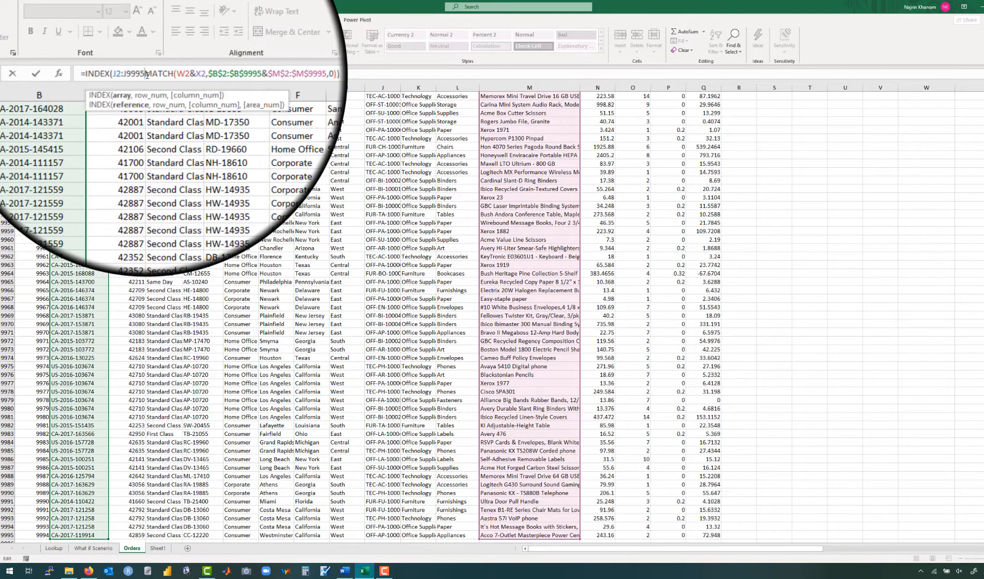
type(",")
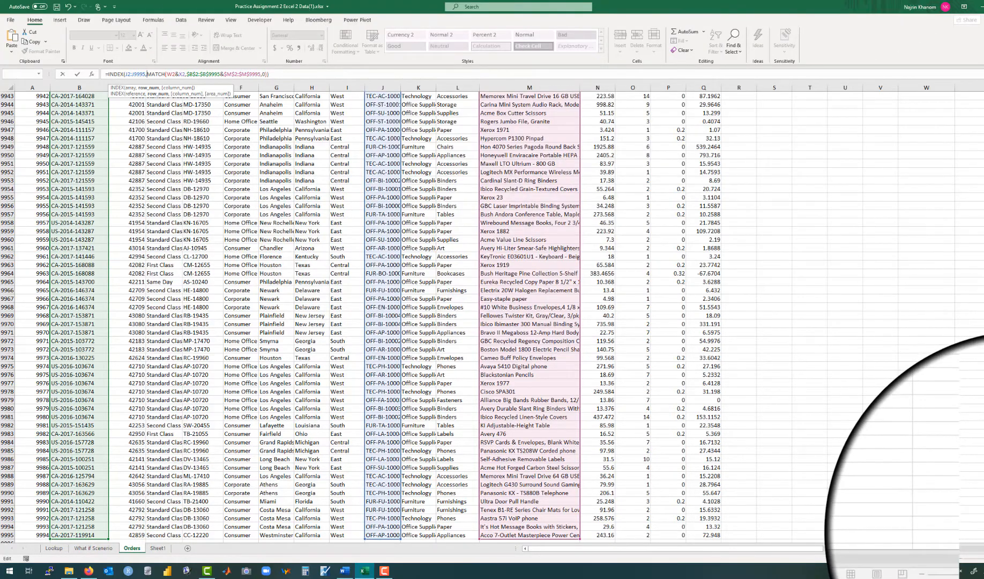
left_click_drag(983, 533, 983, 80)
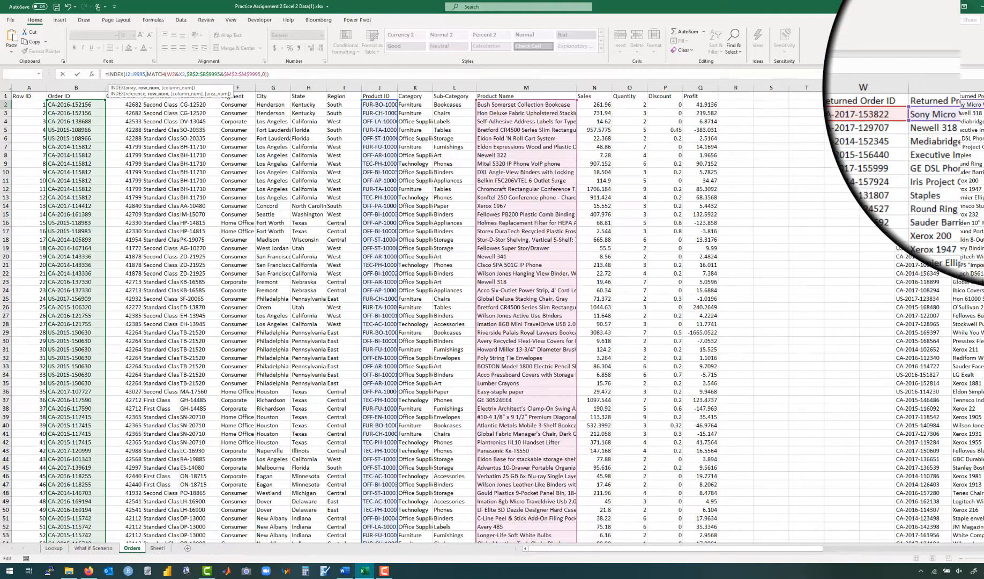
scroll(868, 207, "right", 5)
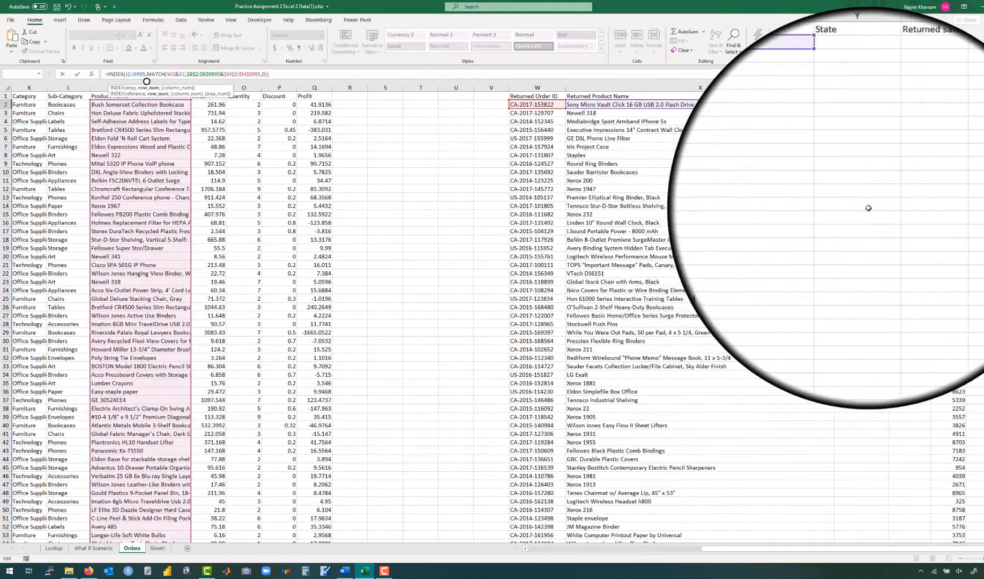
scroll(868, 208, "right", 2)
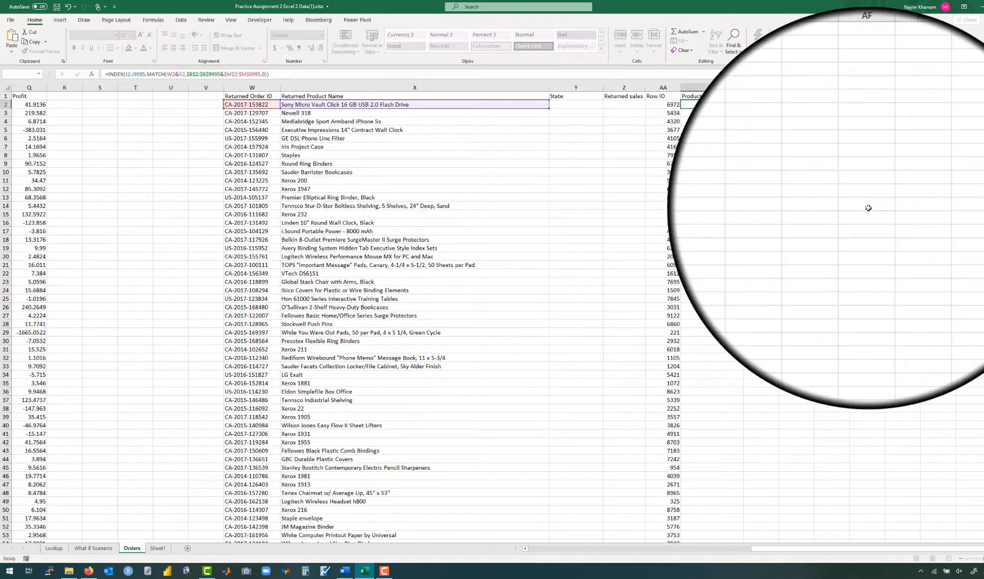
key("Return")
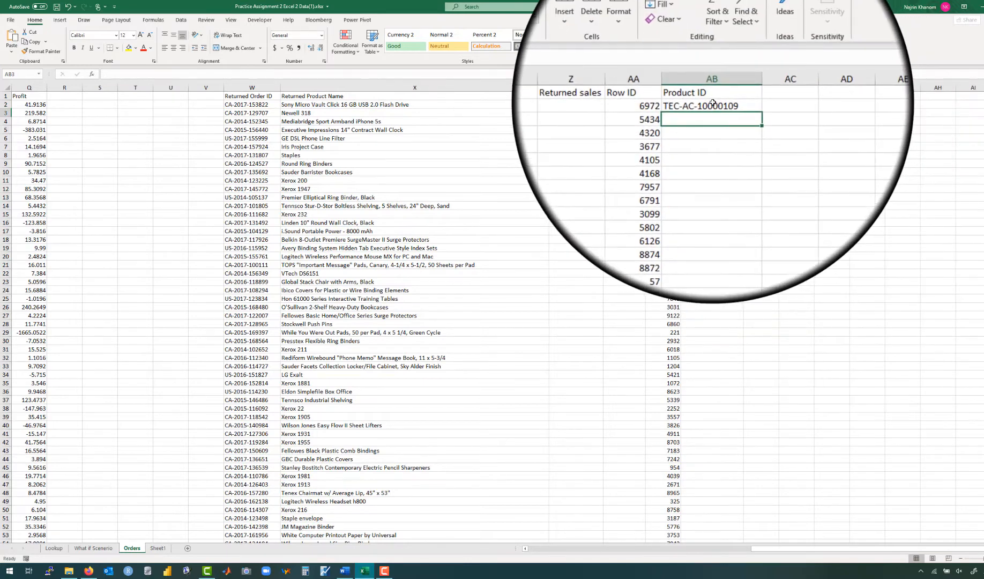
- Locate the matching order's product ID in J6973 and widen column J to show full product IDs
double_click(713, 105)
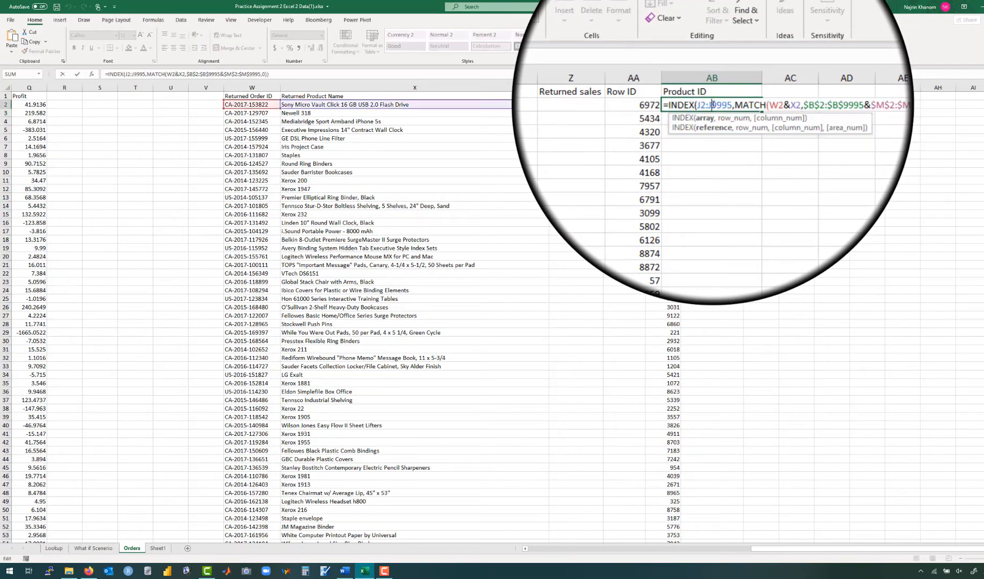
key("Return")
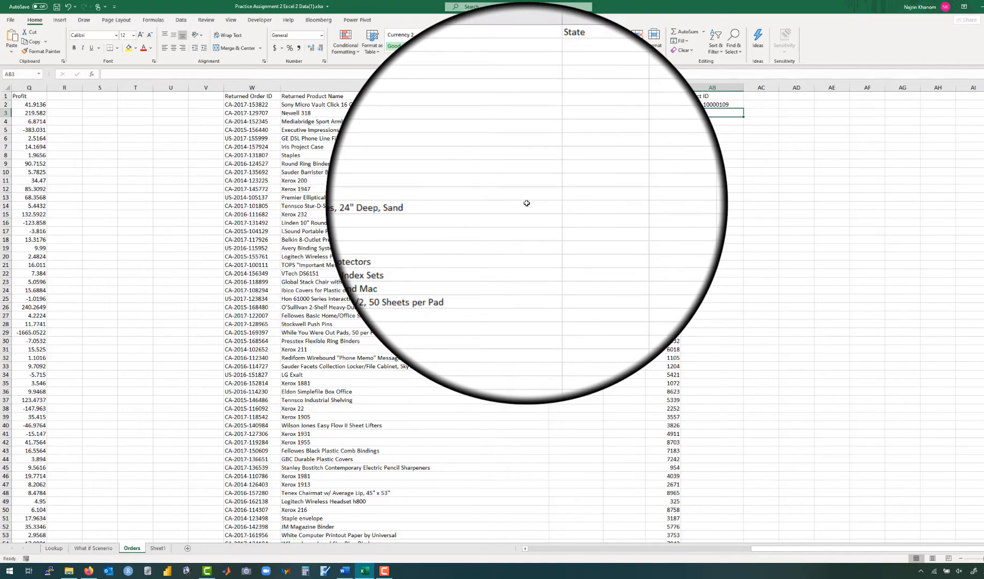
scroll(527, 203, "left", 5)
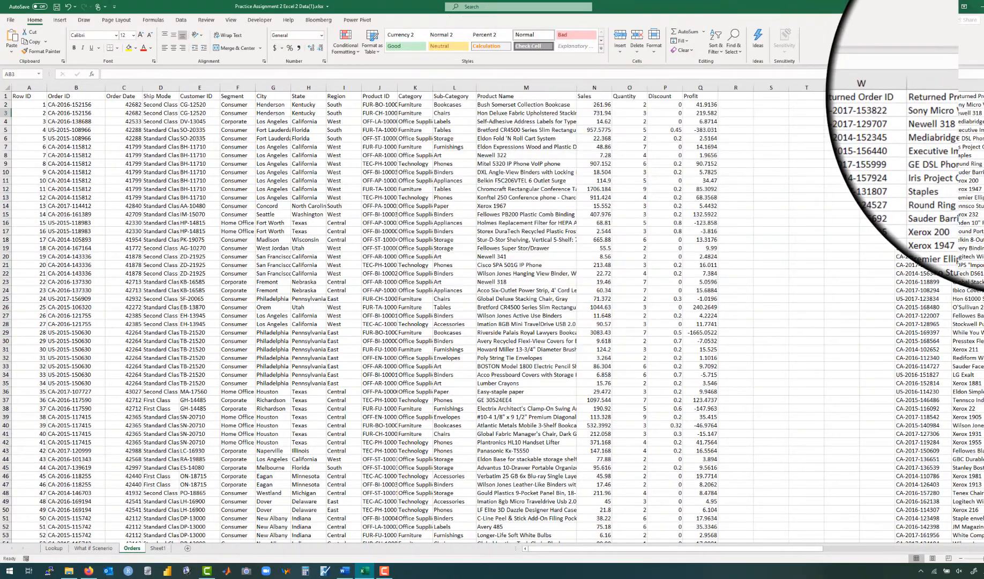
scroll(943, 290, "down", 6)
left_click_drag(983, 313, 983, 401)
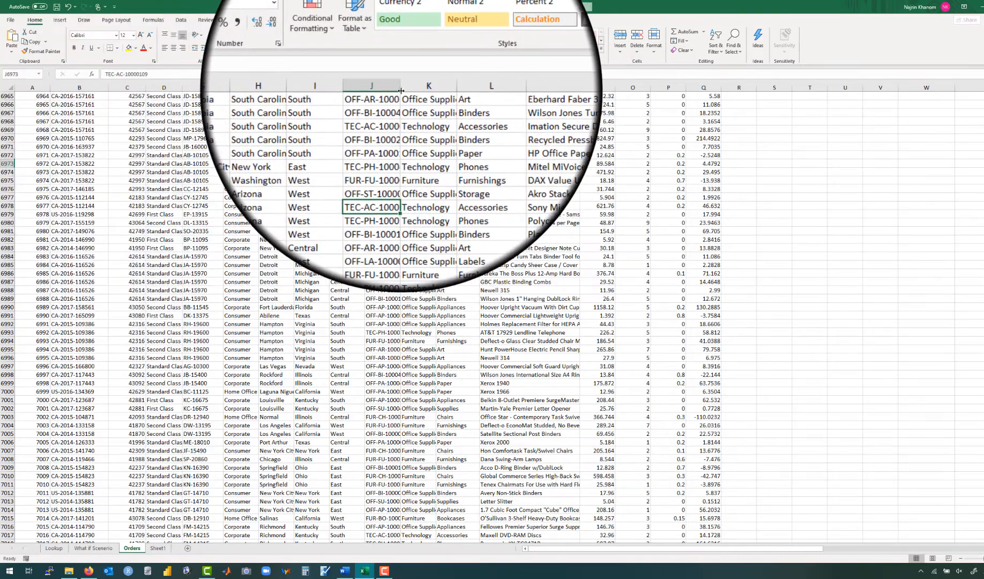
left_click_drag(400, 90, 448, 89)
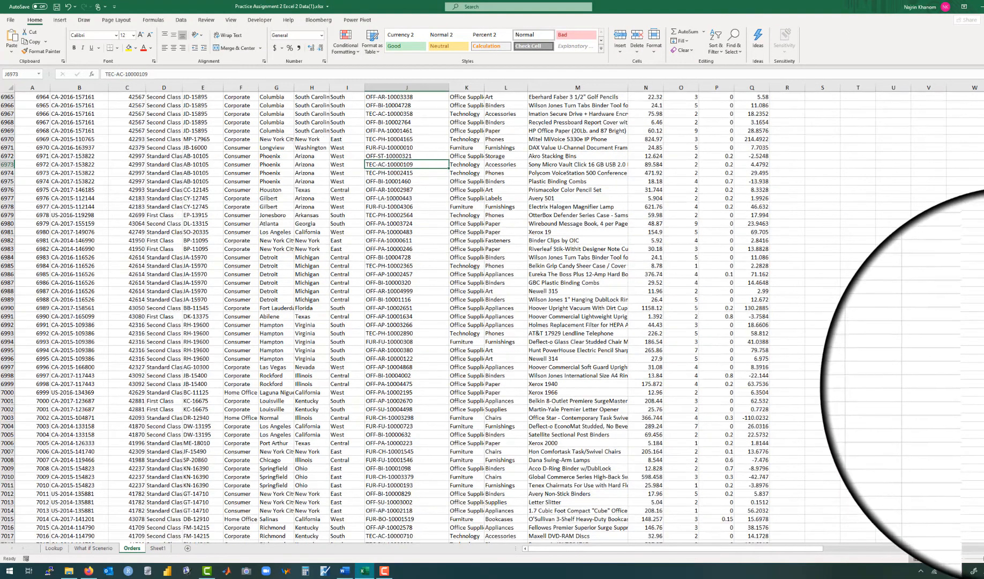
- Make the INDEX array in the AB2 formula absolute, $J$2:$J$9995, enter it, and reselect AB2
left_click_drag(983, 389, 983, 77)
scroll(867, 232, "right", 5)
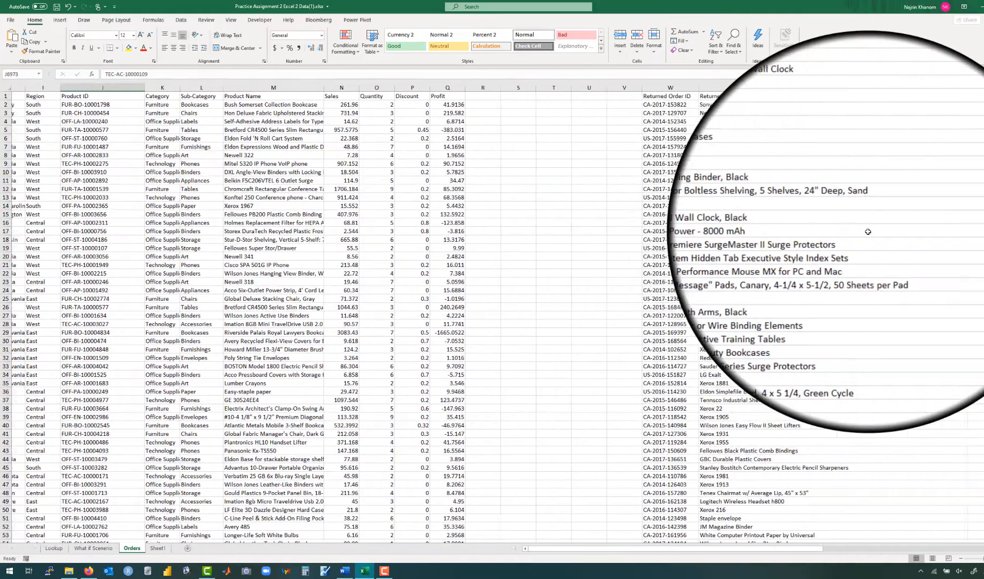
scroll(867, 231, "right", 5)
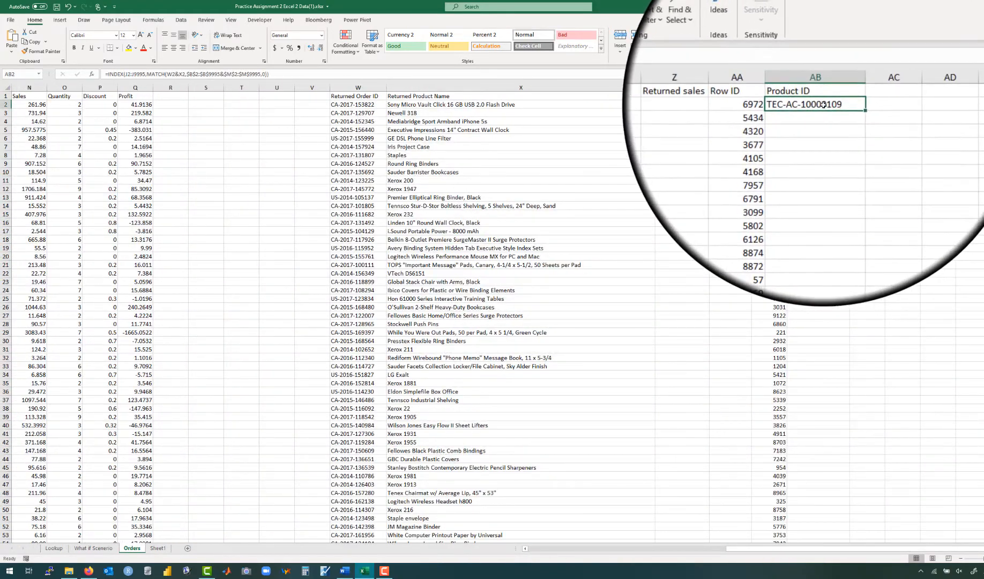
double_click(824, 104)
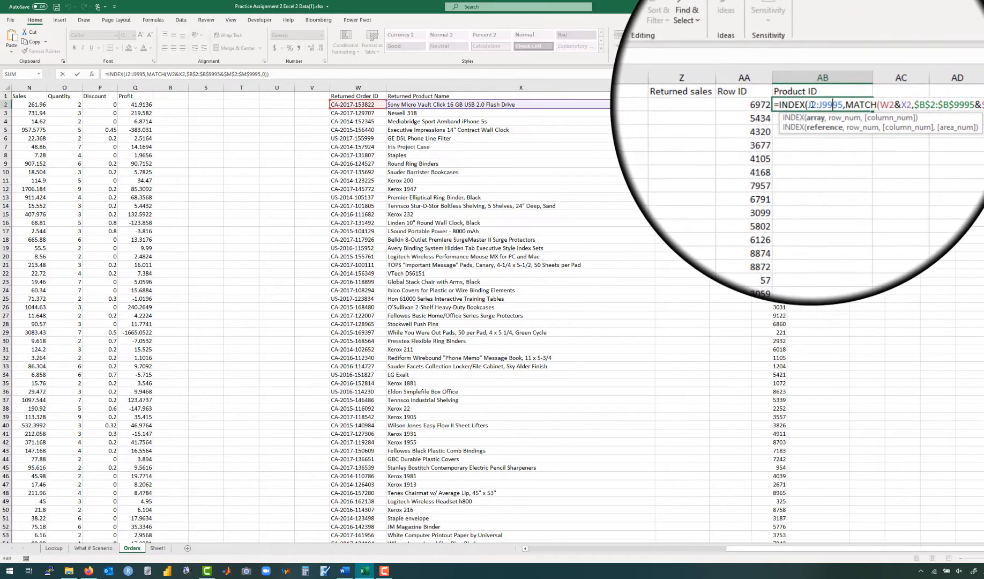
left_click_drag(809, 104, 831, 104)
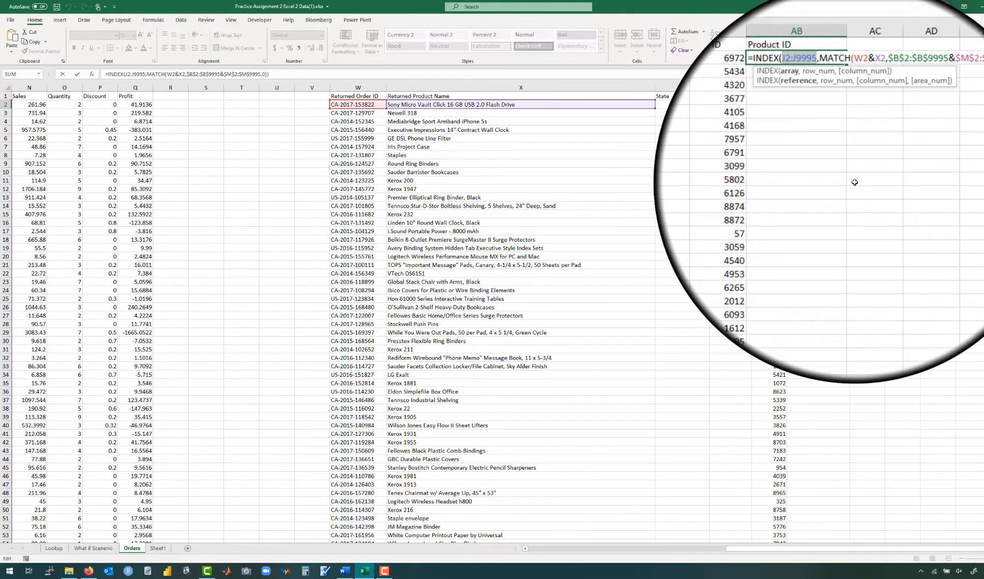
scroll(505, 224, "left", 5)
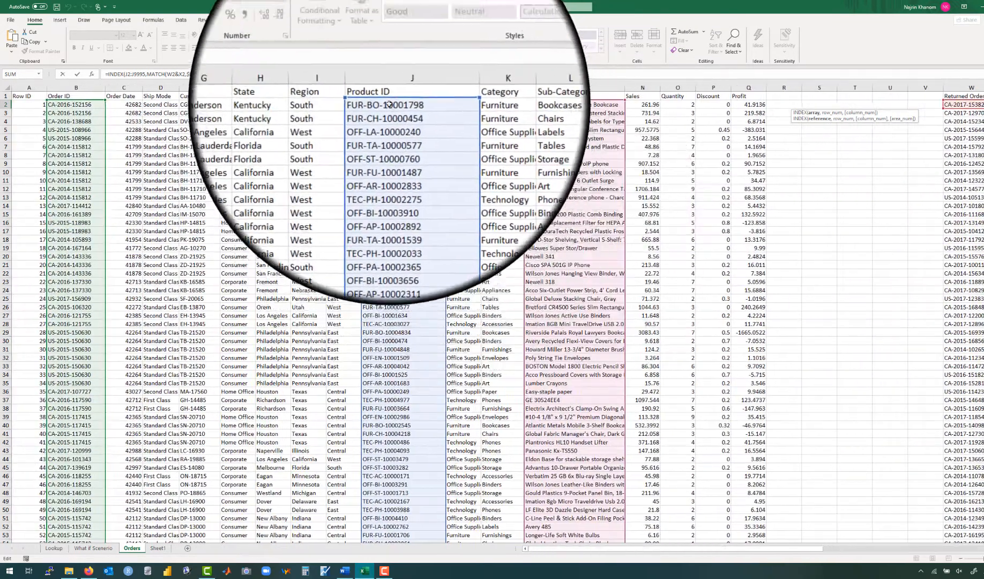
scroll(751, 119, "right", 1)
scroll(751, 118, "right", 4)
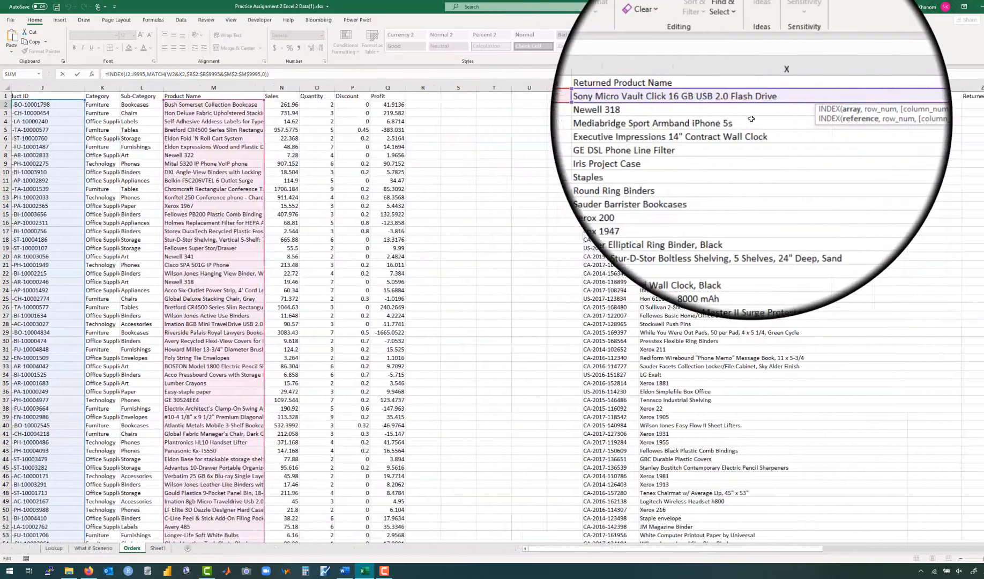
scroll(752, 119, "right", 3)
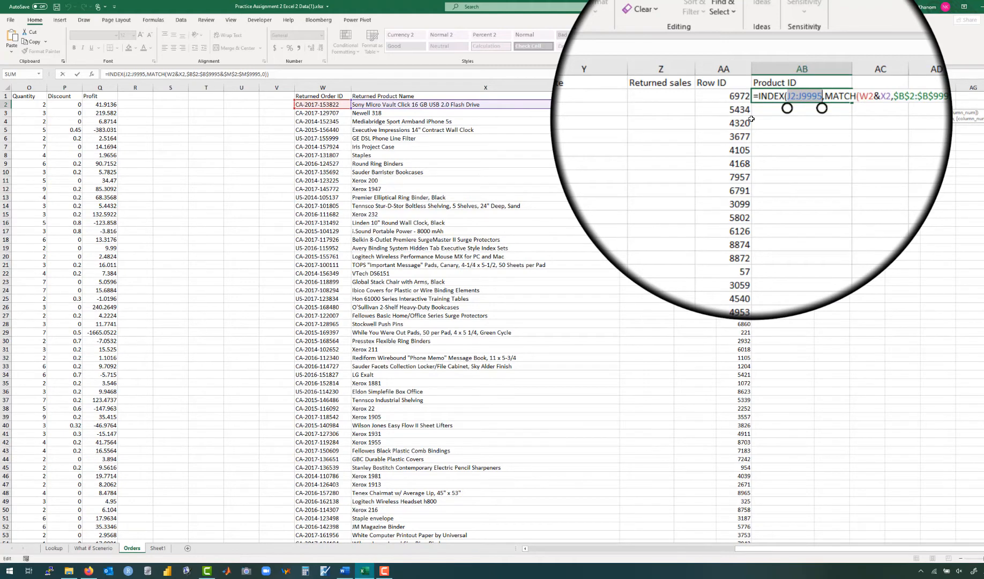
key("F4")
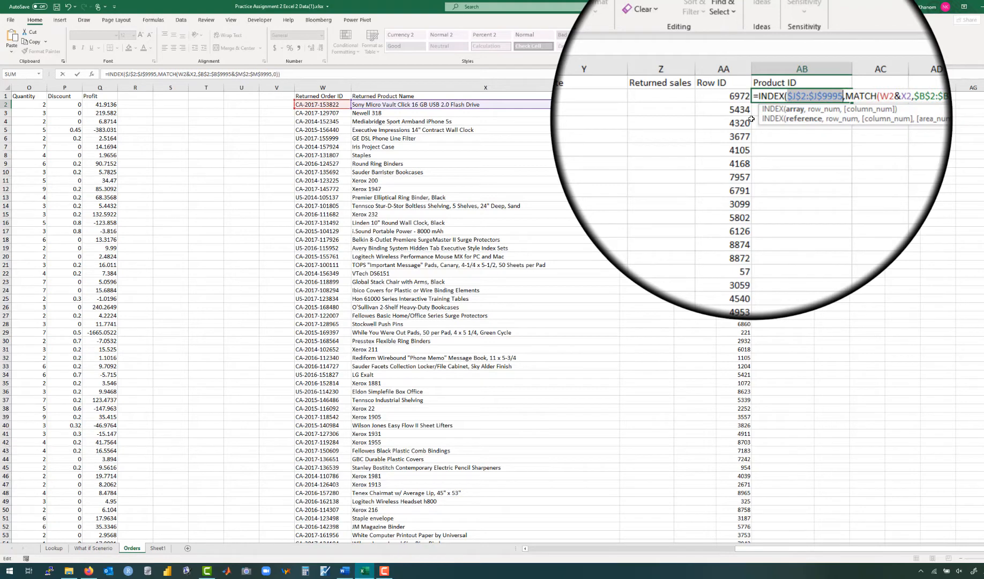
key("Return")
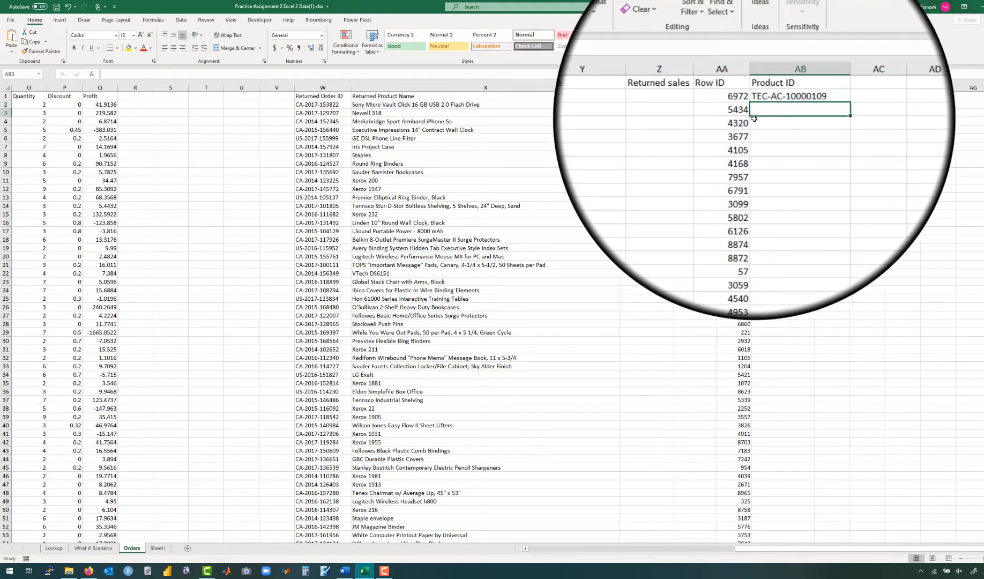
left_click(793, 97)
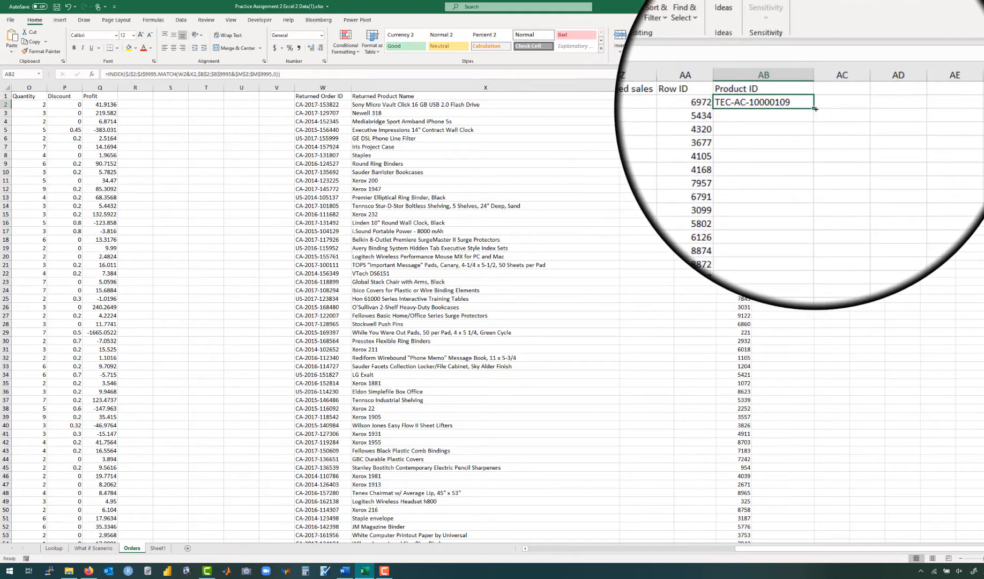
- Fill the AB2 formula down the Product ID column and select row 15's returned order ID and product name for a check
double_click(815, 109)
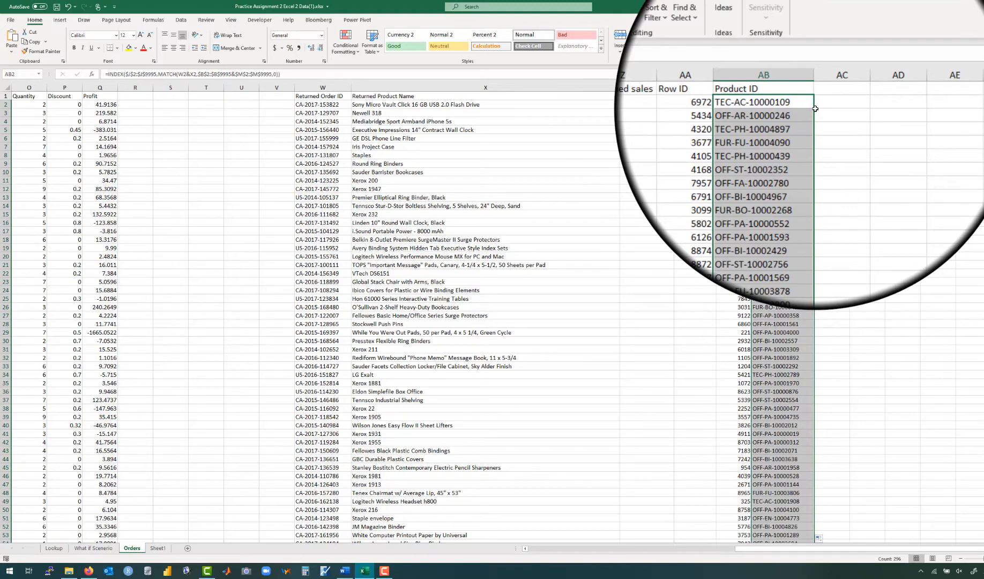
left_click(740, 216)
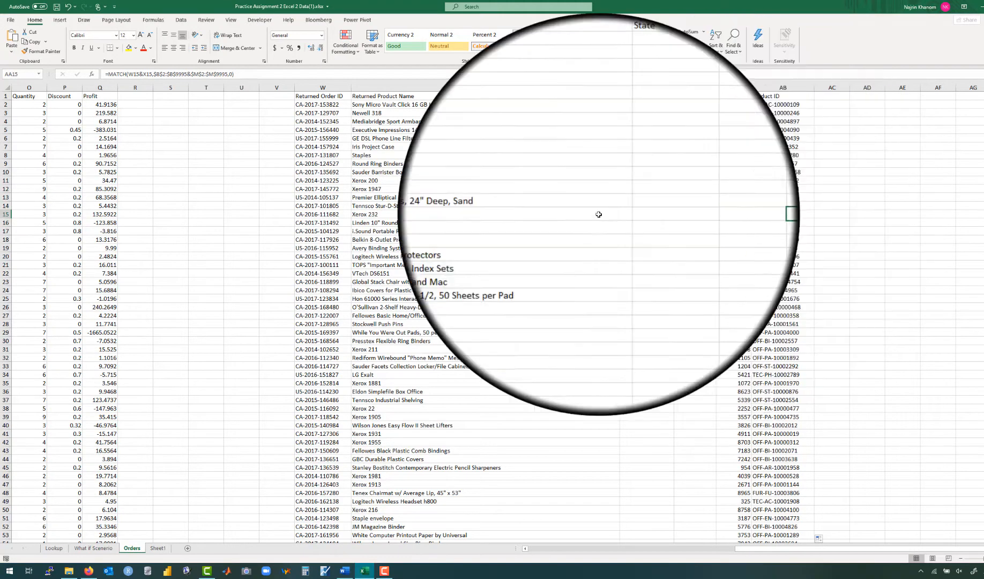
left_click(328, 214)
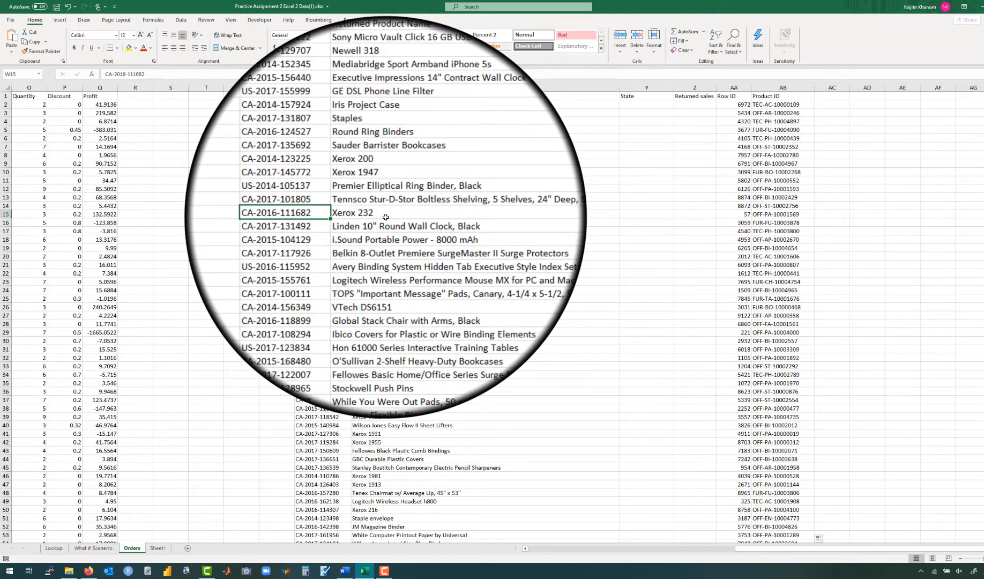
left_click(386, 217)
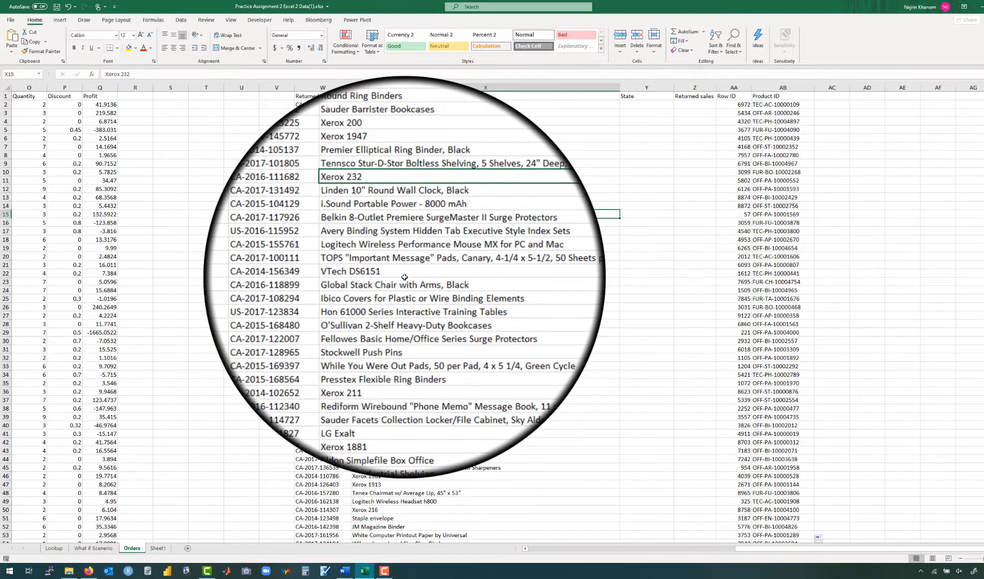
- Find the Xerox 232 line of row 15's order in the orders data and compare its product ID with cell AB15
scroll(405, 263, "left", 5)
scroll(405, 276, "down", 5)
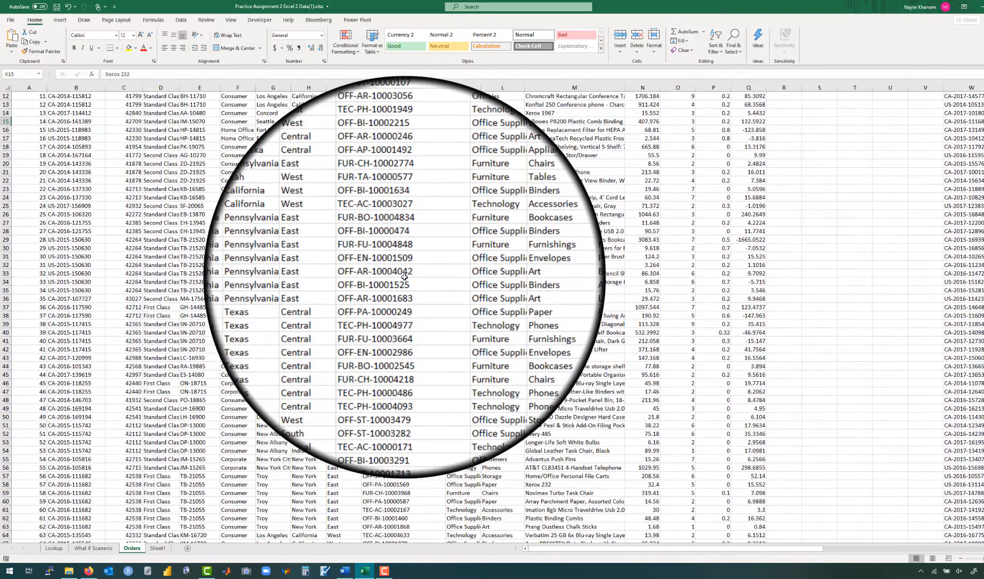
left_click(65, 451)
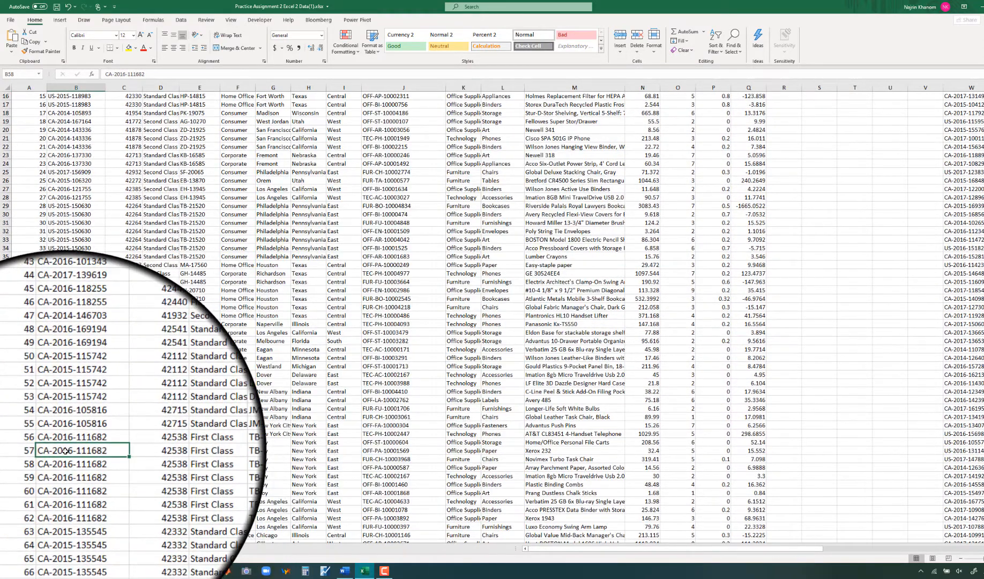
key("Right")
key("Right")
key("Right")
key("Right")
key("Right")
key("Right")
key("Right")
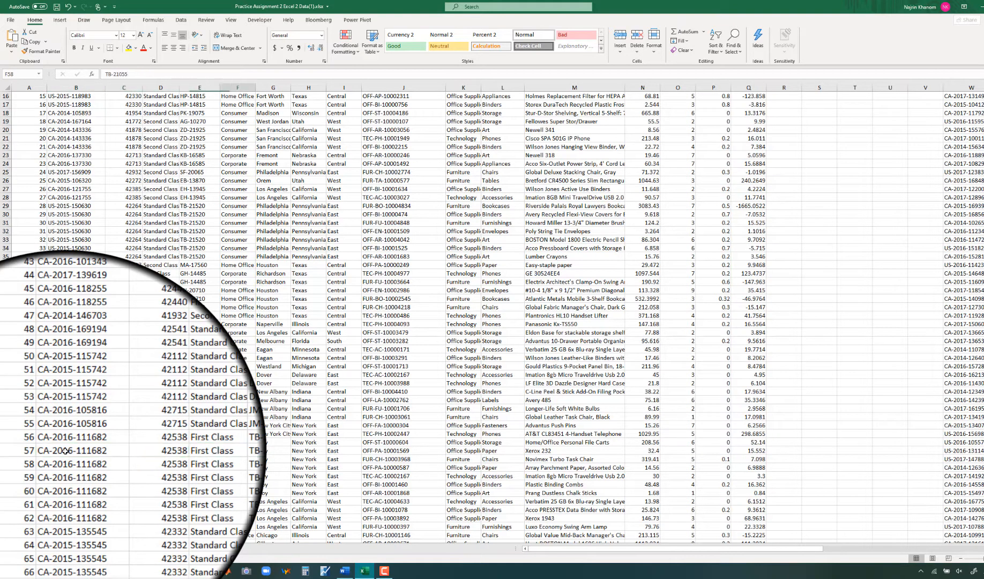
key("Right")
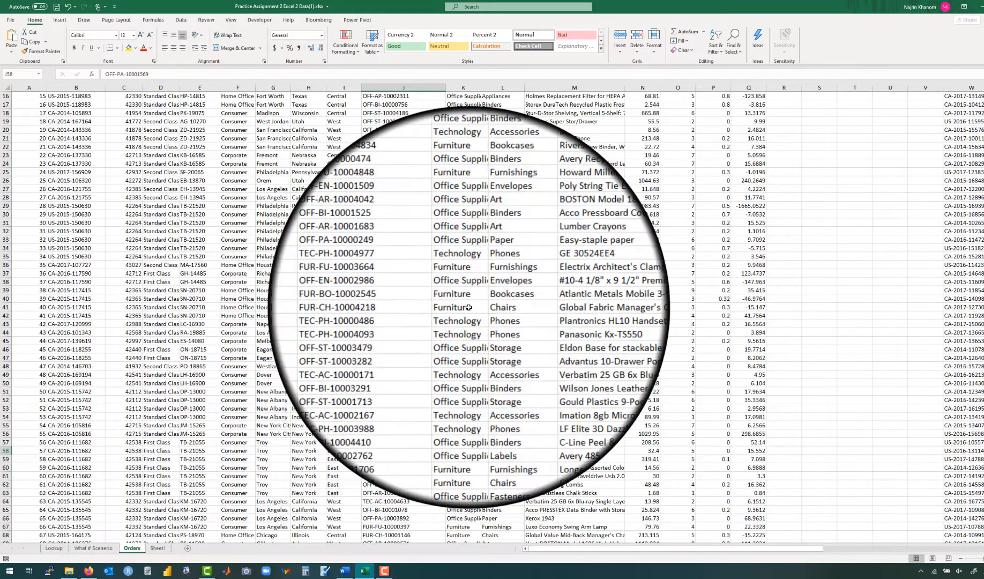
scroll(468, 307, "right", 2)
scroll(468, 307, "up", 5)
scroll(468, 307, "right", 9)
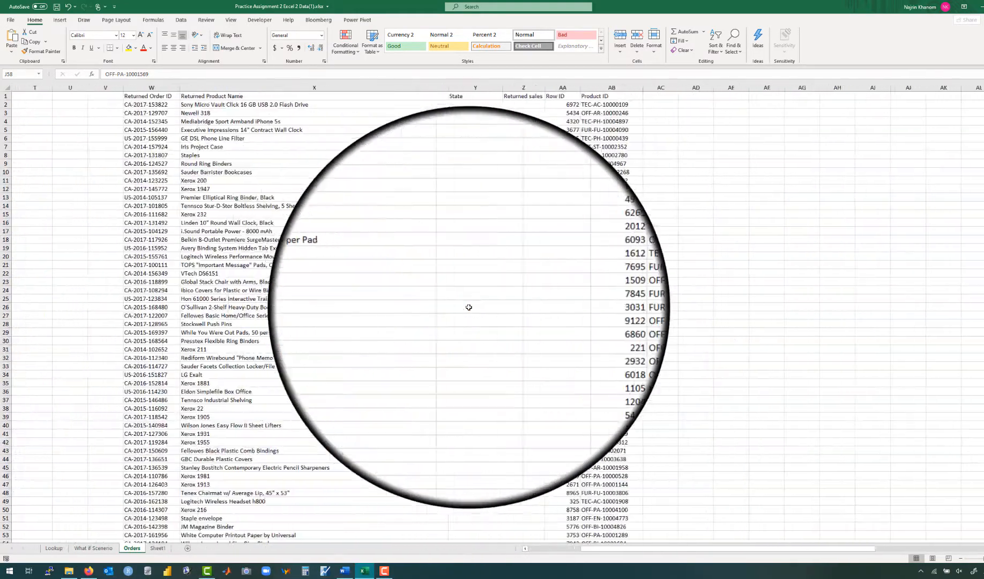
left_click(607, 215)
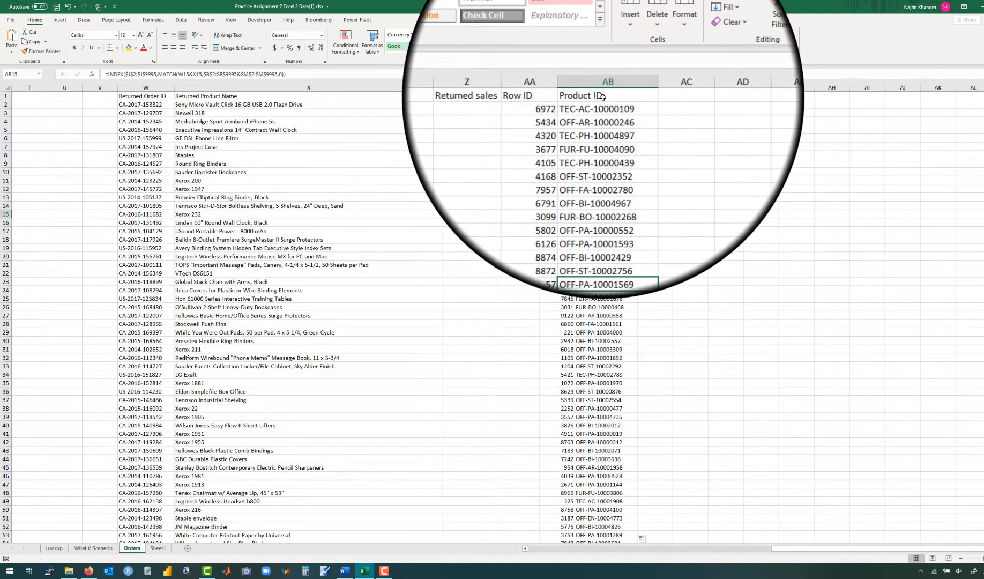
- Open the AB2 formula to review its INDEX array and two-criteria MATCH ranges, and close it without changes
left_click(603, 97)
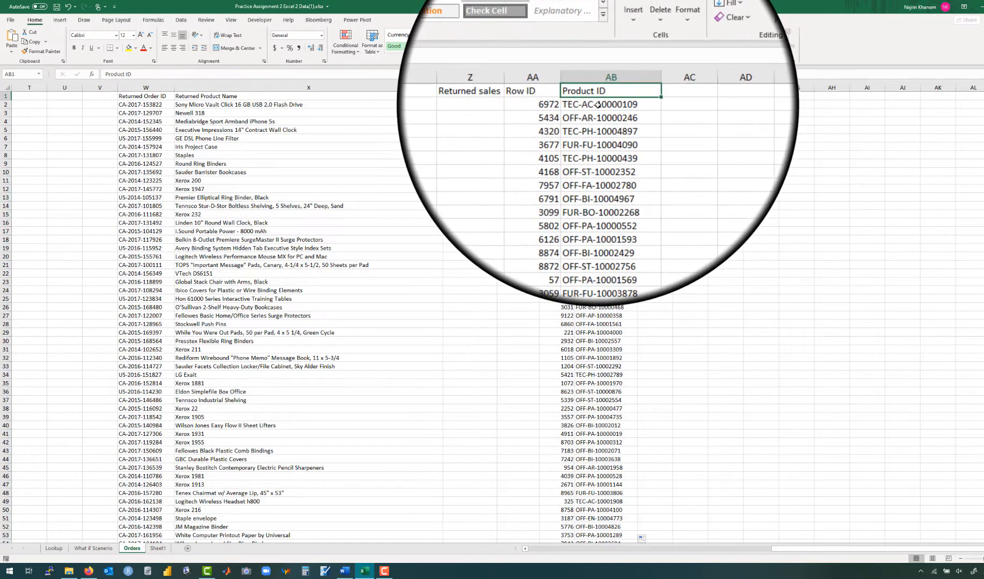
double_click(596, 104)
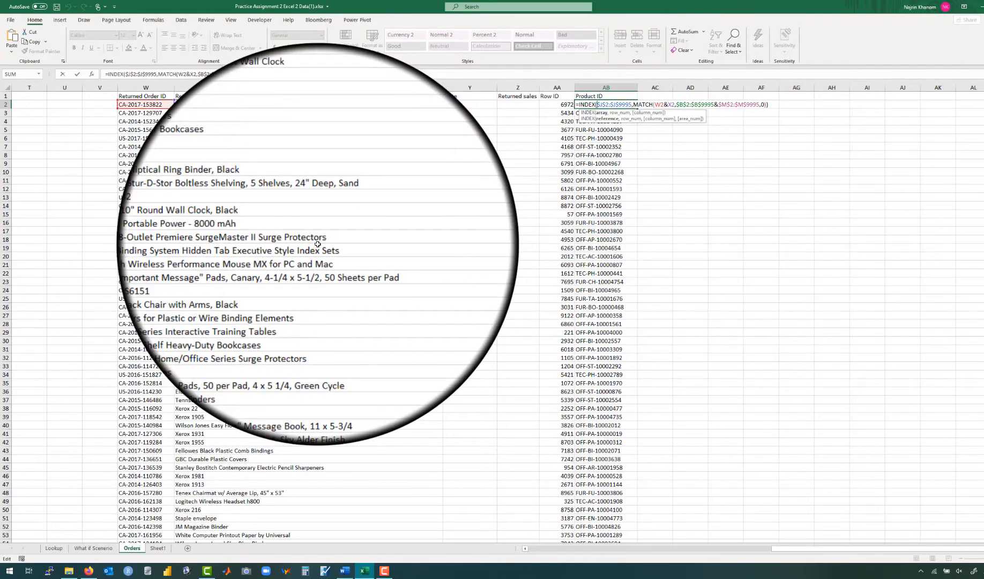
scroll(318, 244, "left", 8)
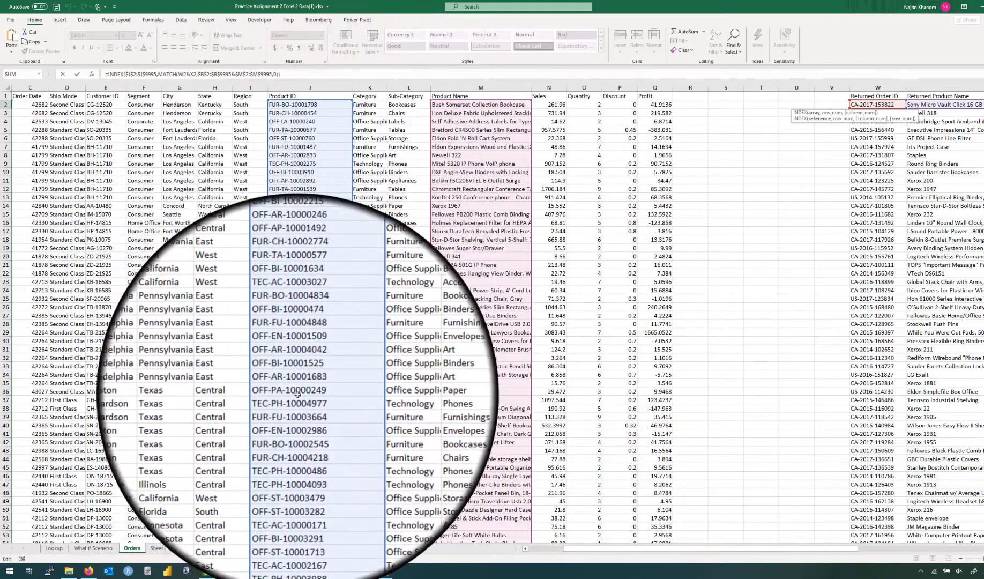
scroll(659, 267, "right", 2)
scroll(659, 267, "right", 5)
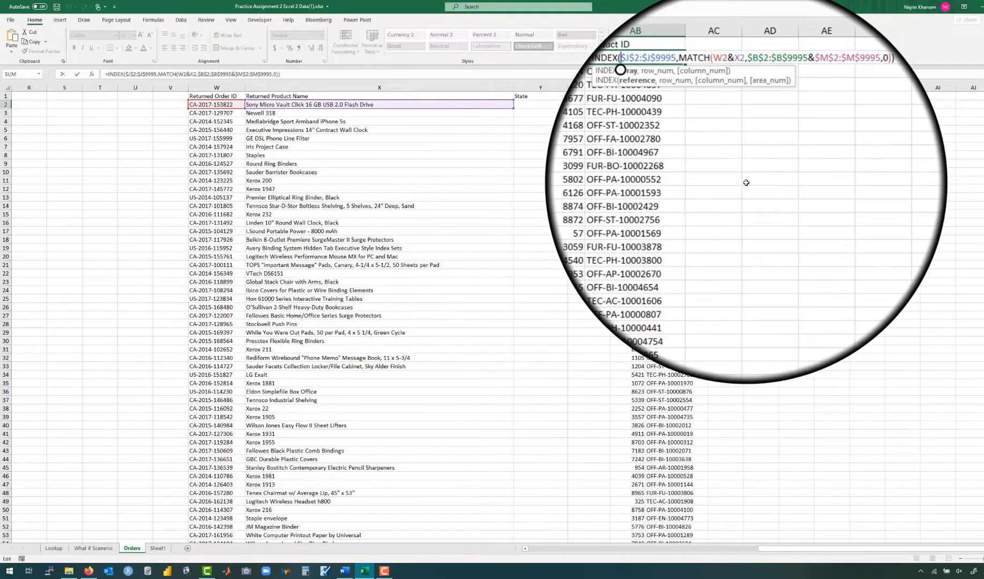
scroll(746, 187, "right", 1)
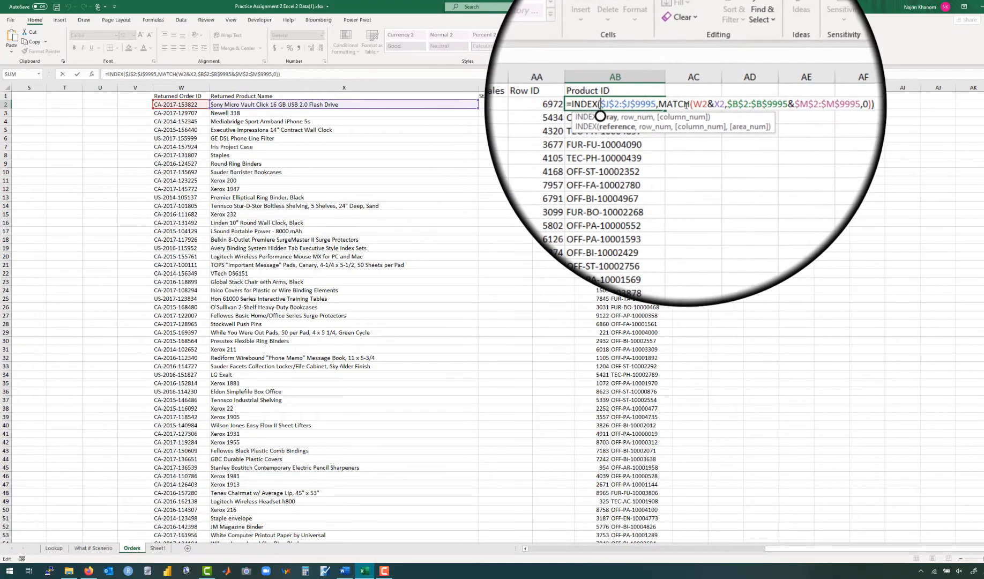
left_click(807, 105)
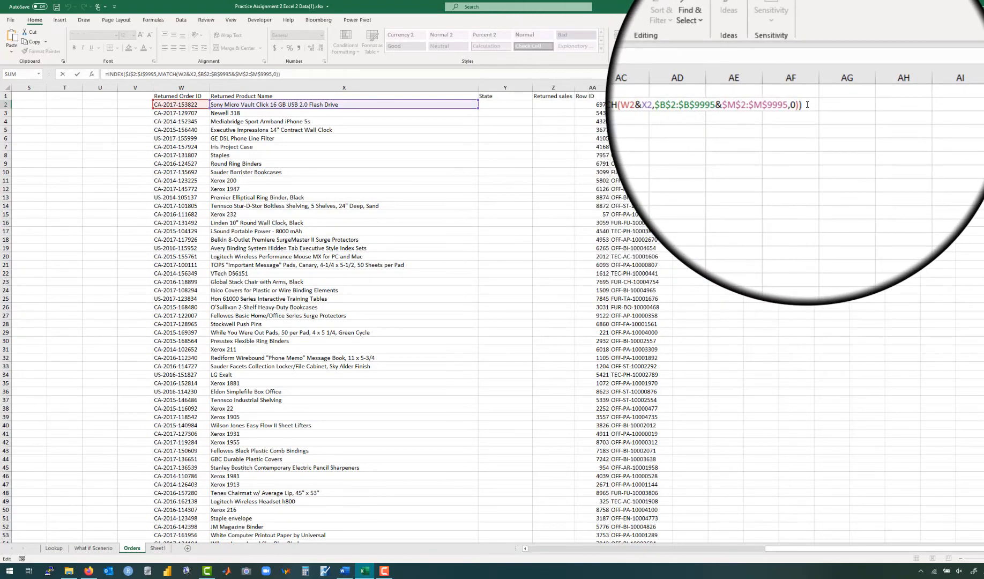
key("Return")
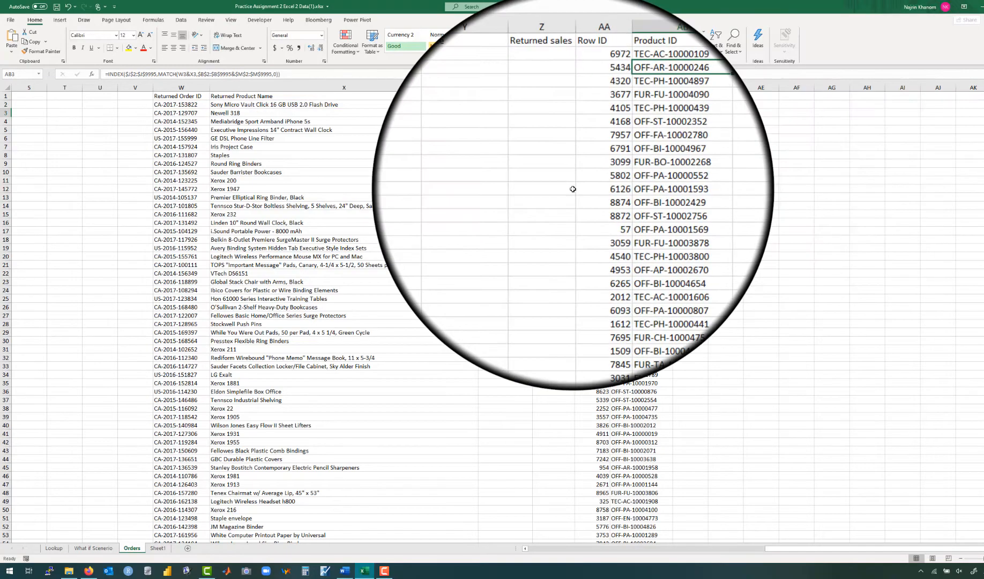
scroll(573, 189, "left", 5)
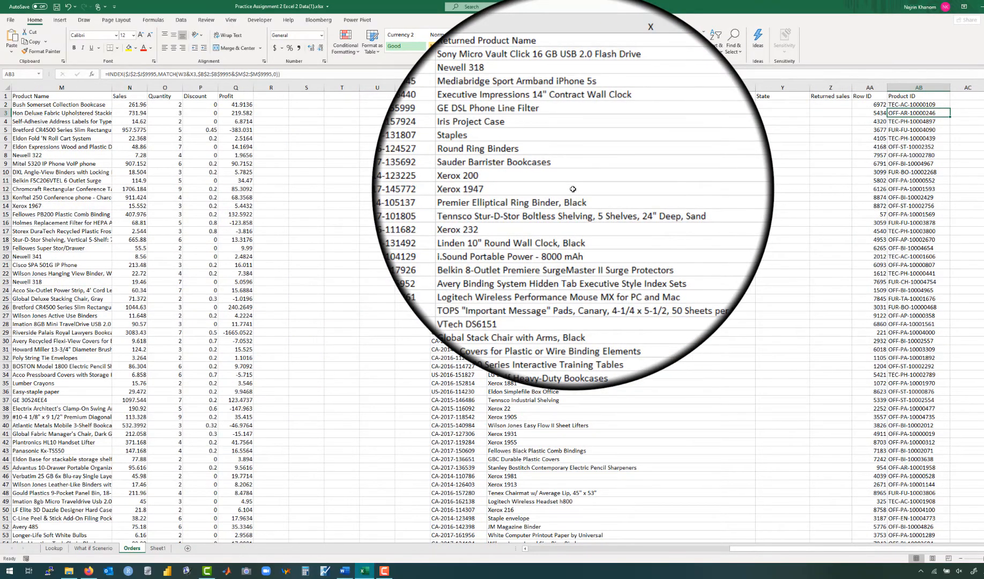
scroll(572, 189, "left", 5)
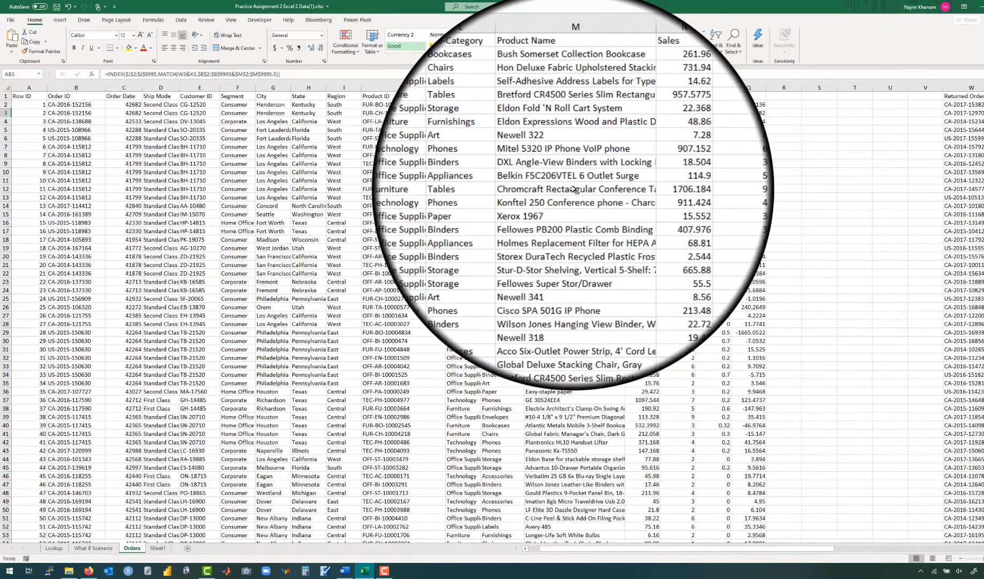
scroll(572, 188, "right", 5)
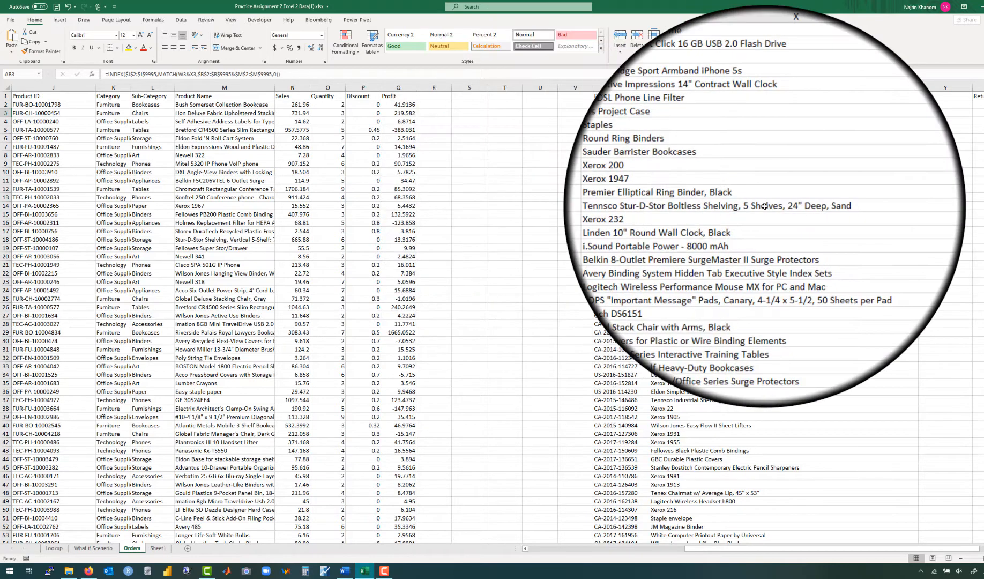
scroll(765, 206, "right", 5)
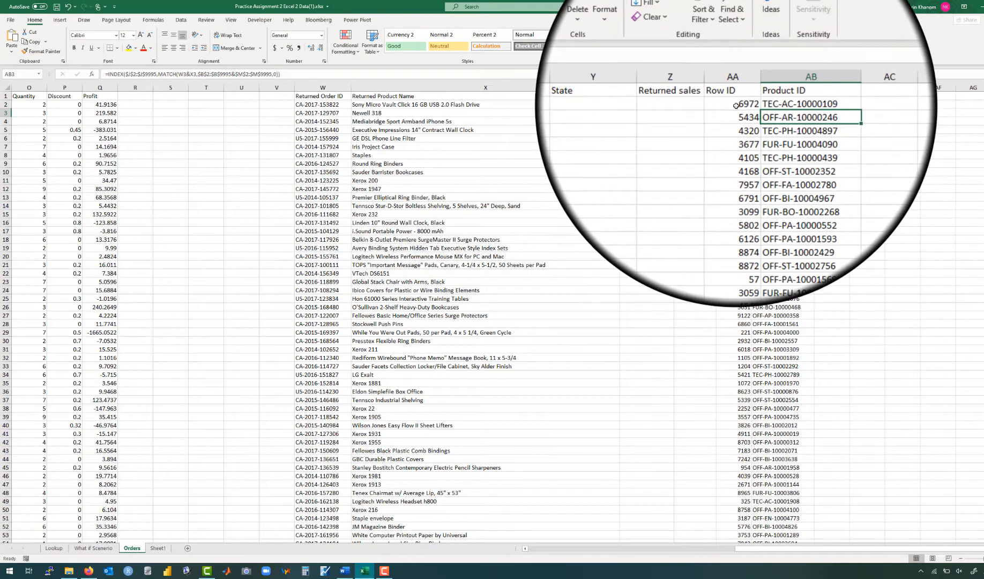
- Clear the Row ID and Product ID formulas in AA2:AB297, keeping the two column headers
left_click(736, 105)
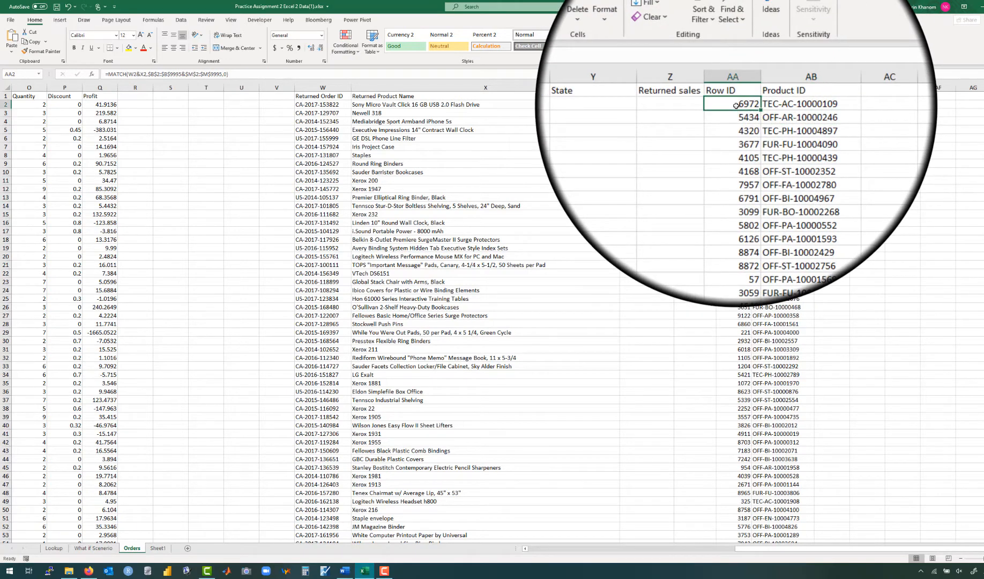
left_click_drag(736, 105, 785, 102)
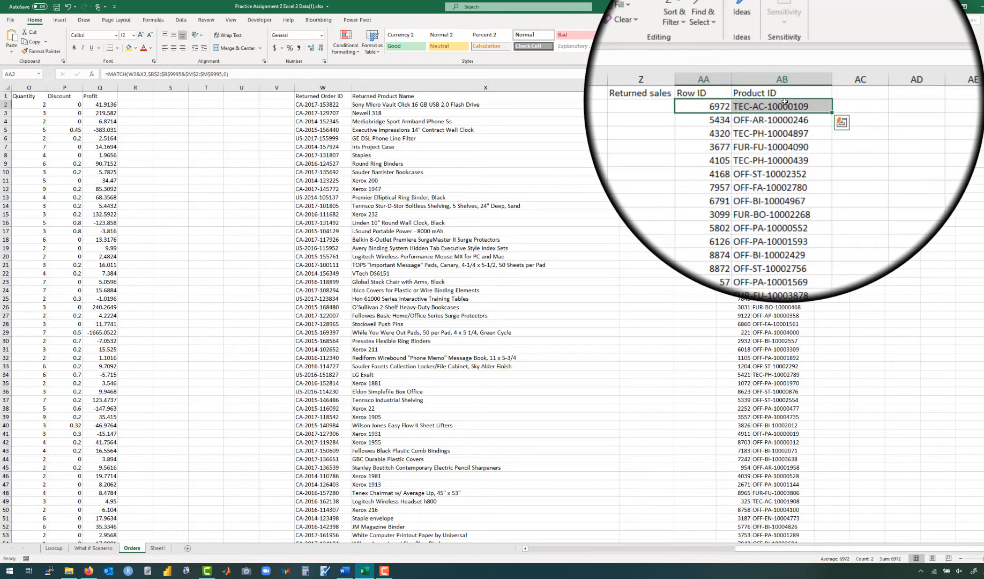
key("ctrl+shift+Down")
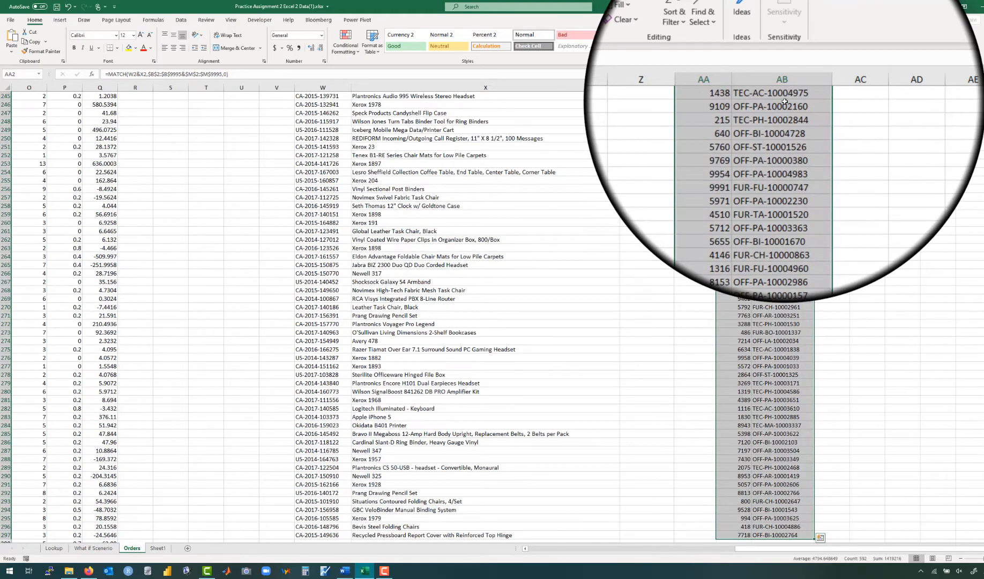
key("Delete")
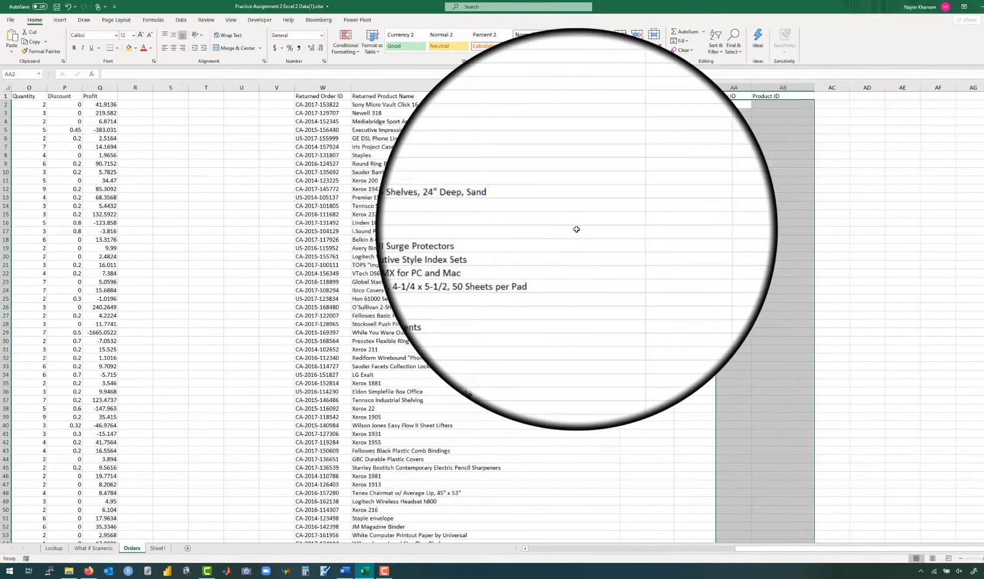
scroll(576, 229, "up", 3)
left_click(732, 171)
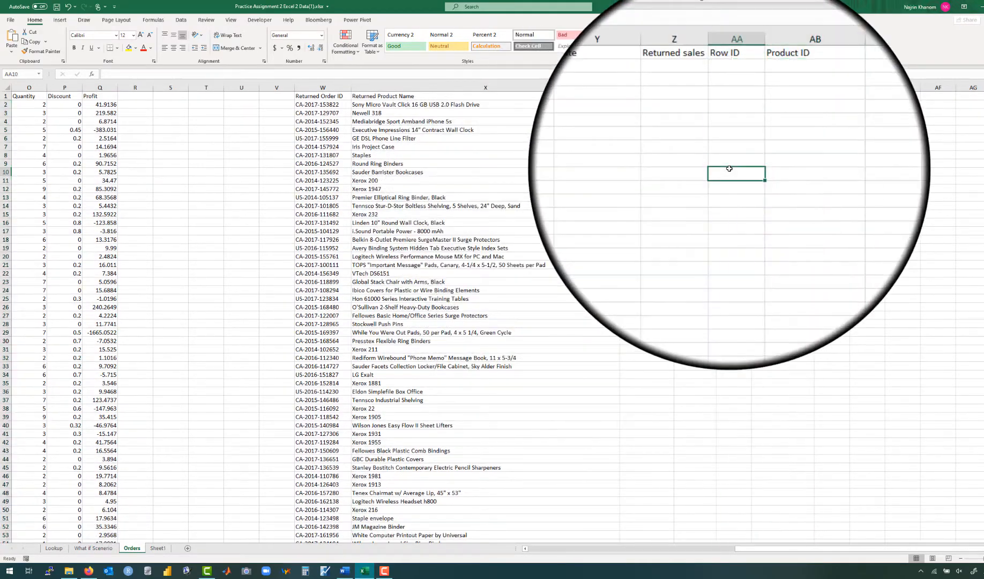
- Start formatting the orders data as a table from cell A1, using a blue Medium table style
scroll(429, 134, "left", 5)
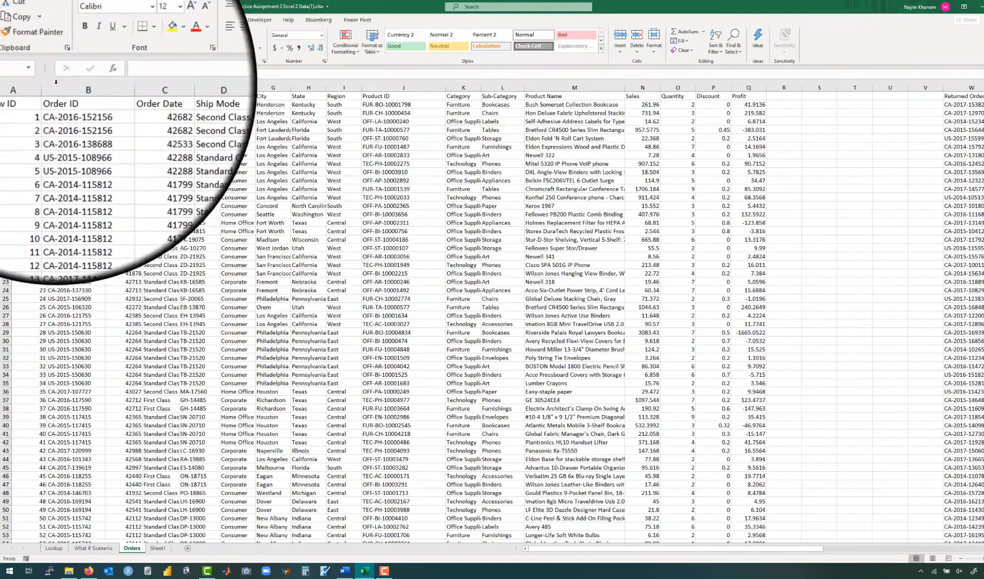
left_click(31, 96)
left_click(371, 42)
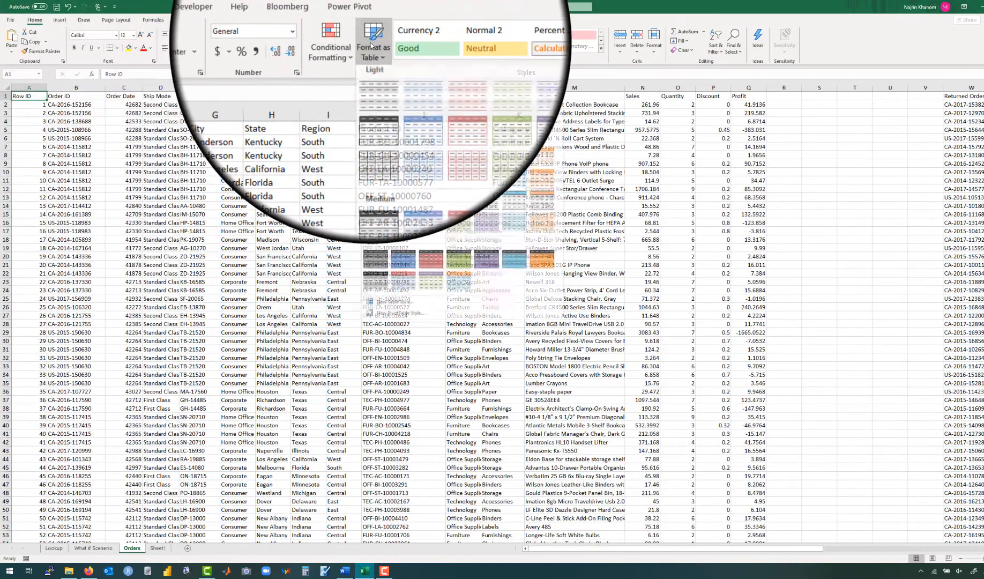
scroll(383, 79, "down", 3)
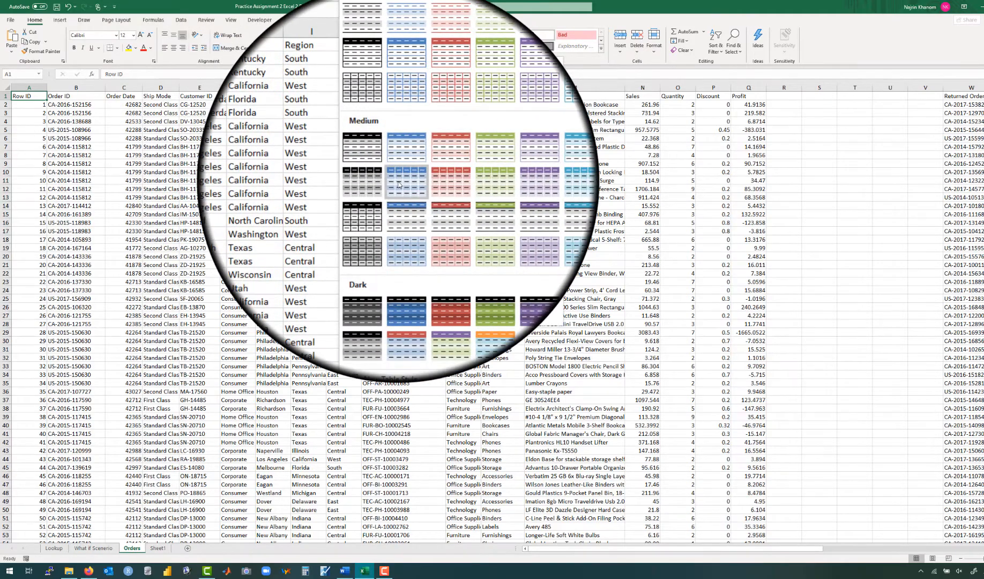
left_click(398, 185)
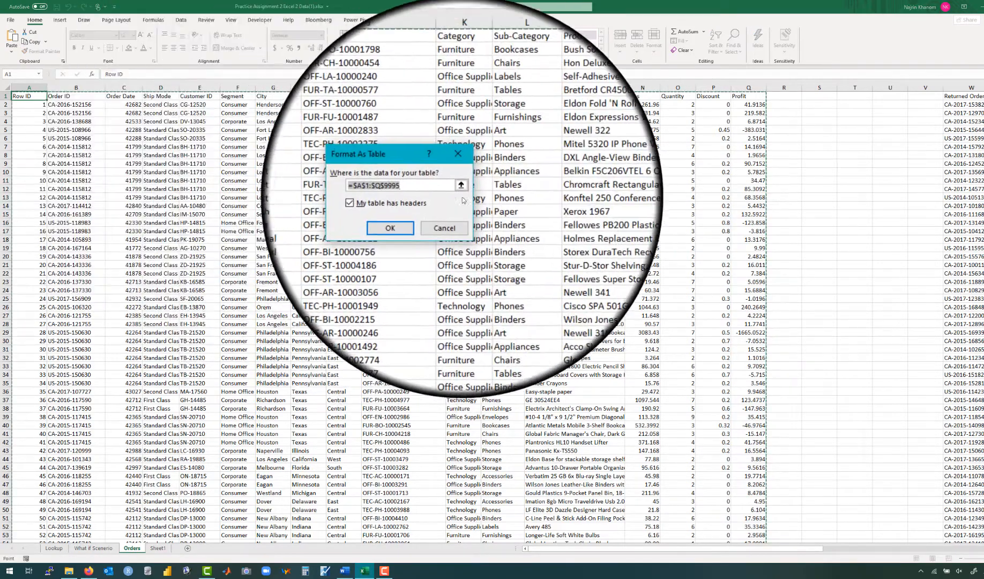
- Reselect the table's data range as $A$1:$Q$9995, from the Row ID header through the last Profit row
left_click(462, 190)
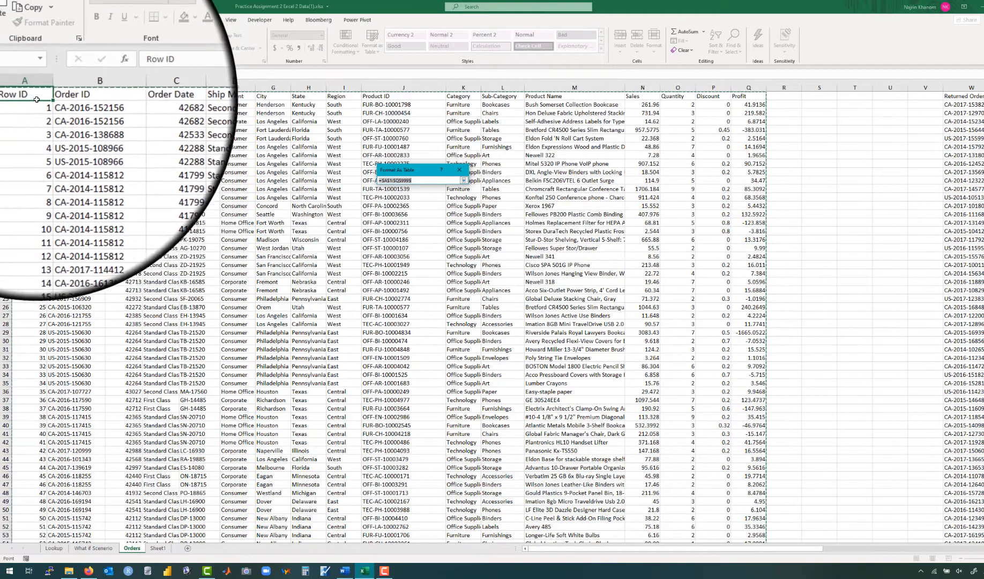
left_click(35, 96)
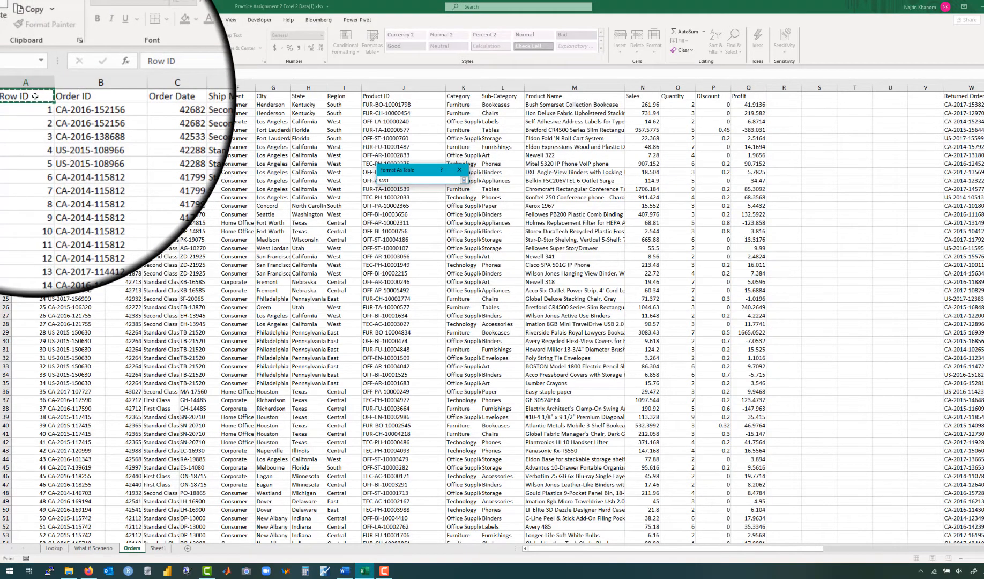
key("ctrl+shift+Right")
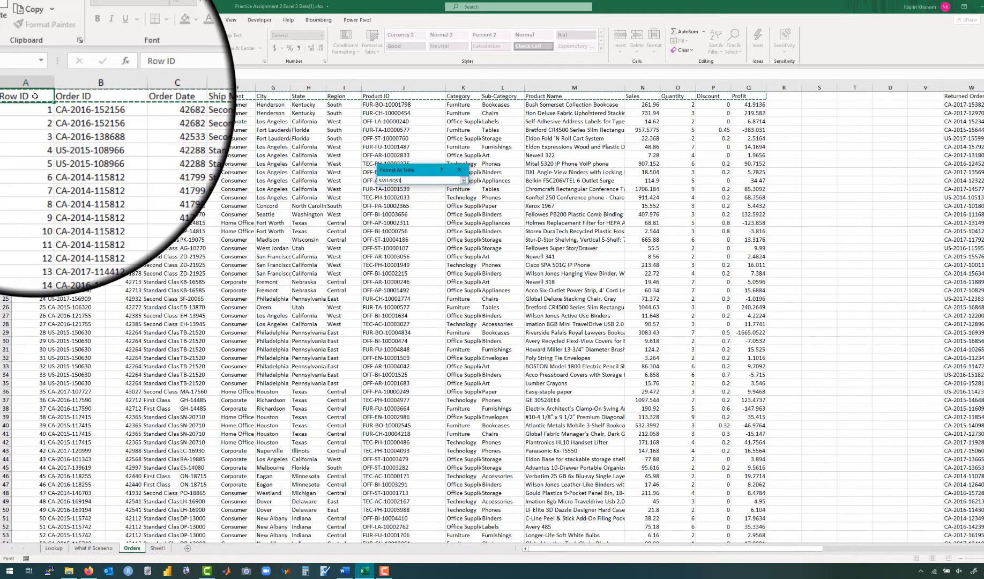
key("ctrl+shift+Down")
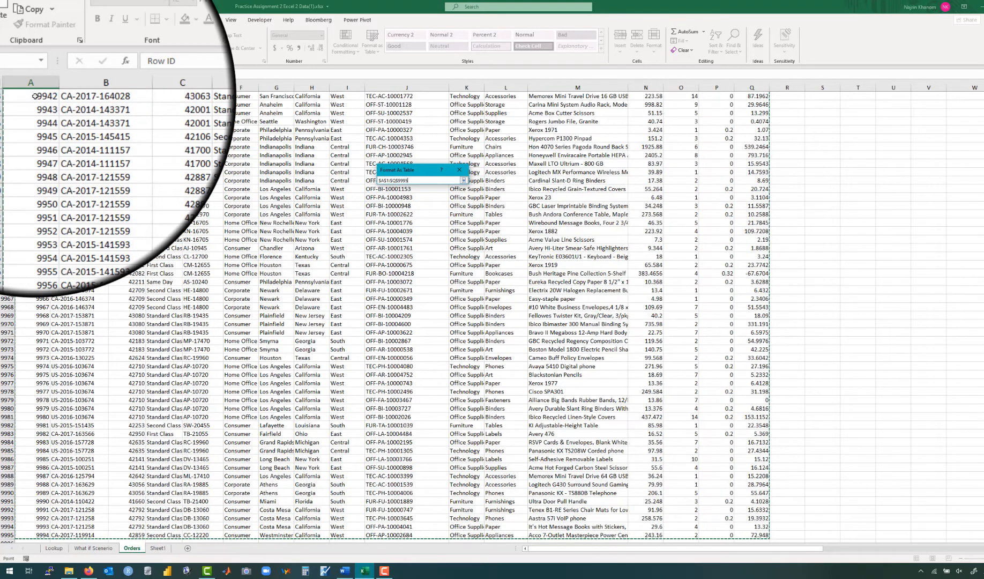
left_click(469, 177)
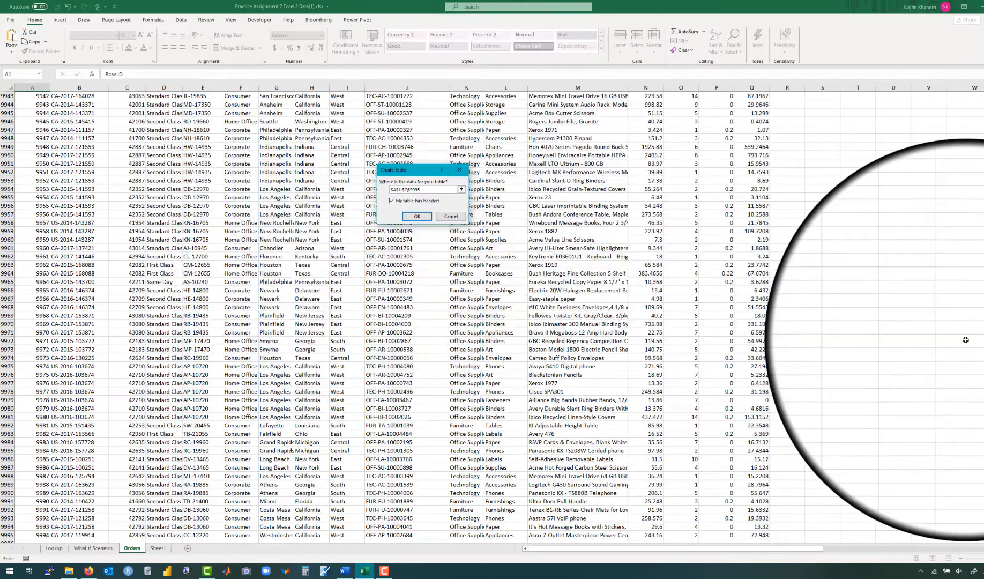
- Create the orders table with its first row as headers, and name the table Orders
left_click_drag(983, 163, 983, 79)
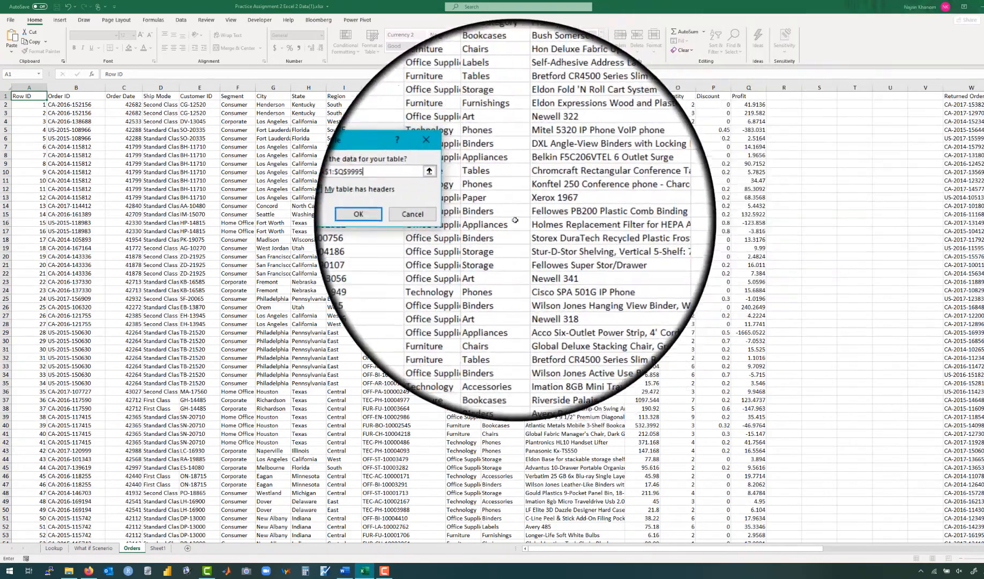
left_click(417, 217)
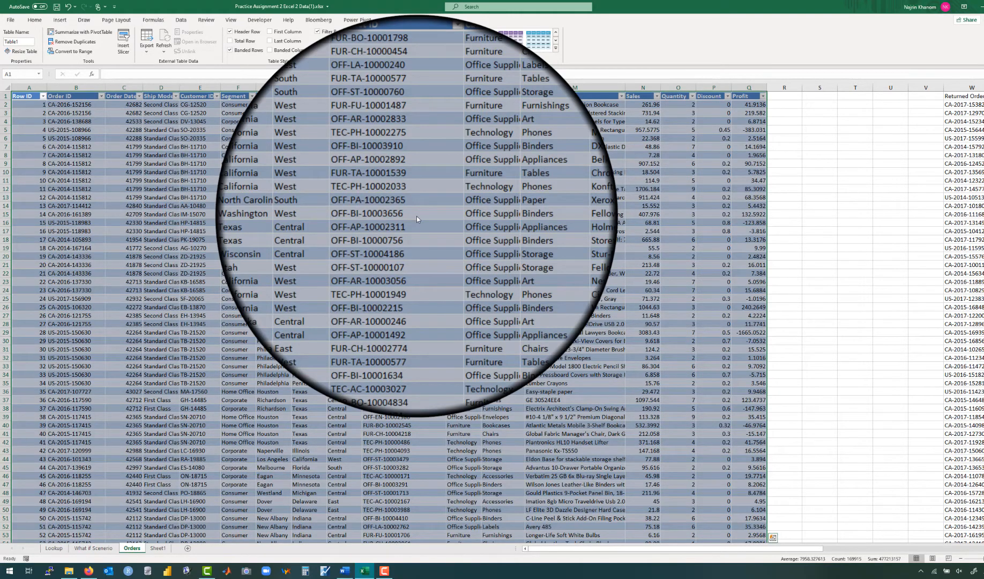
double_click(20, 40)
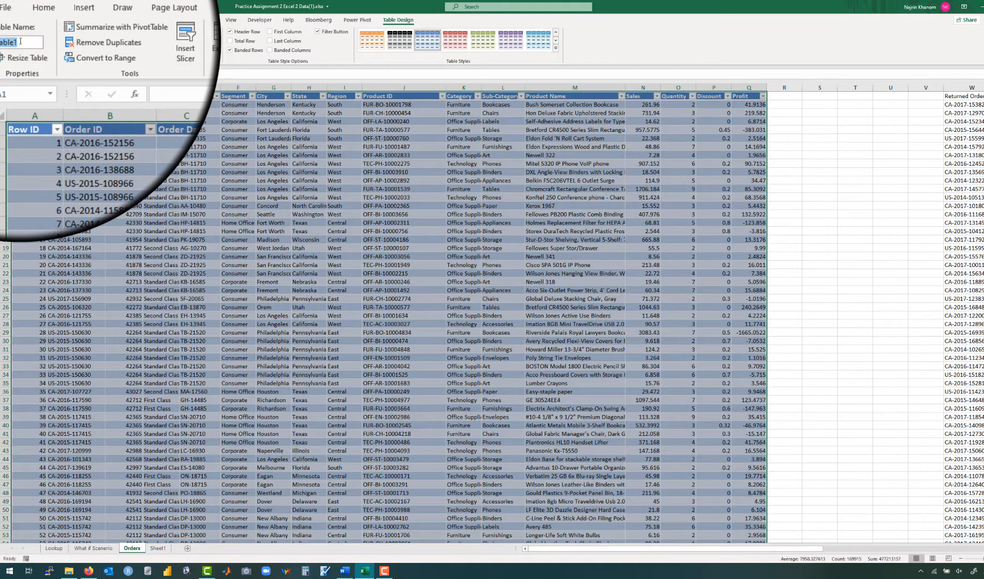
key("BackSpace")
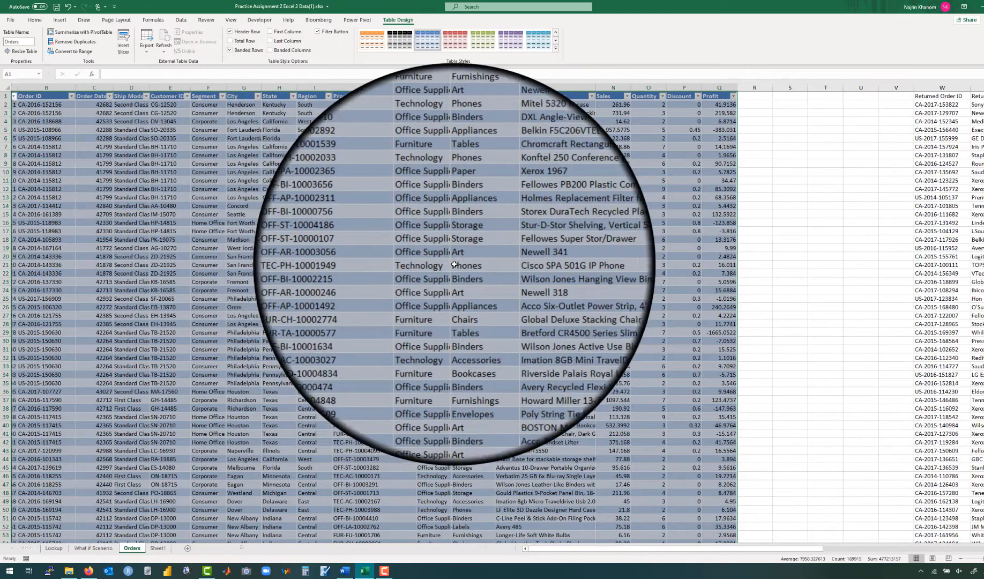
- Start formatting the returns data as a table from the Returned Order ID header in W1, using a blue Medium table style
scroll(440, 252, "right", 5)
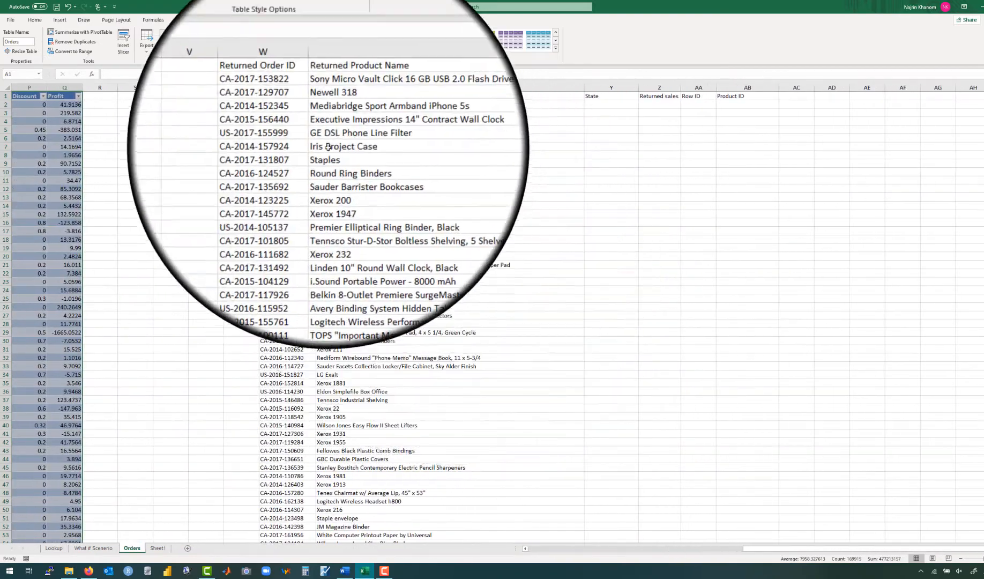
left_click(288, 97)
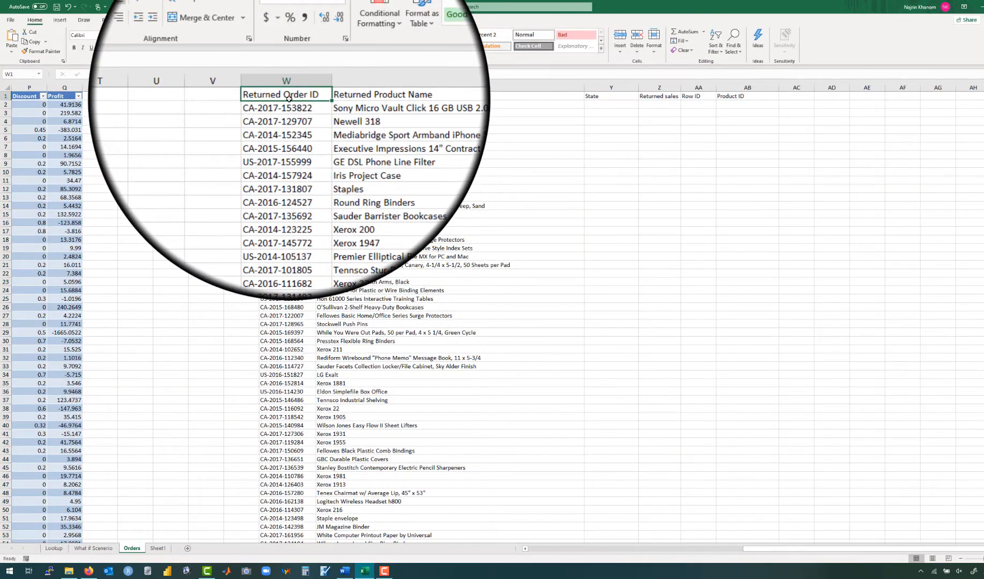
left_click(369, 53)
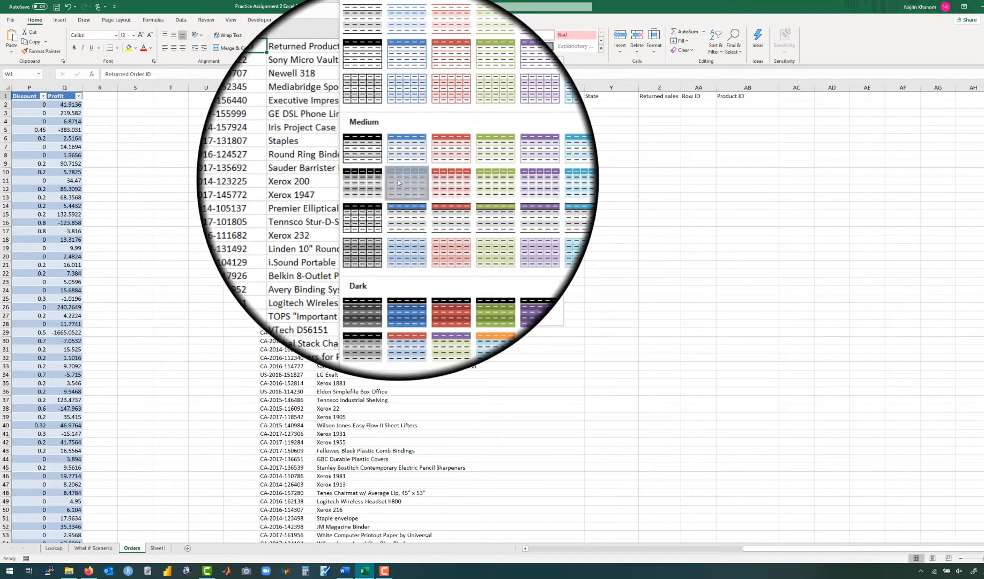
left_click(399, 182)
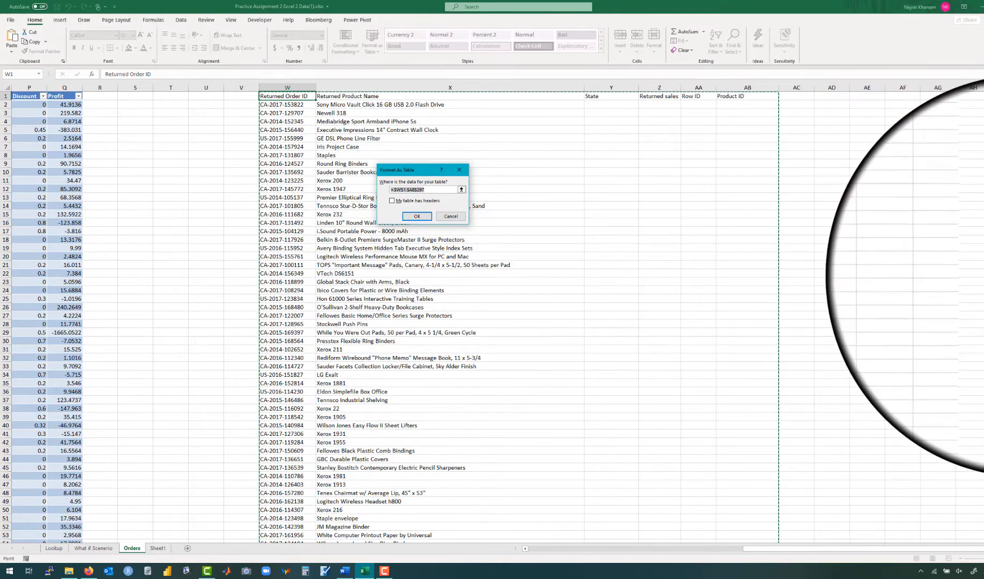
- Reselect the returns range as $W$1:$AB$297 and create the table with its first row as headers
left_click_drag(983, 276, 983, 75)
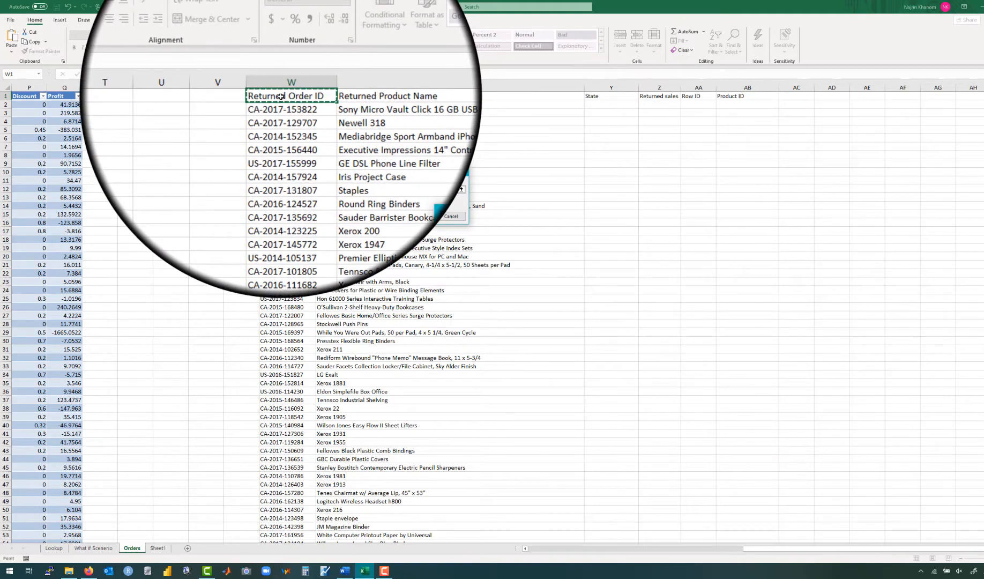
key("ctrl+shift+Right")
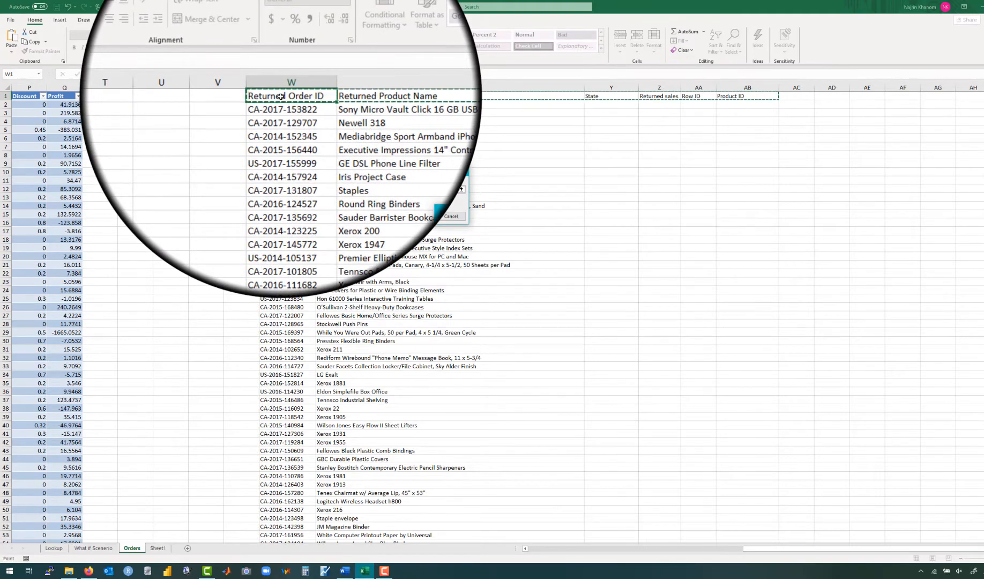
key("ctrl+shift+Down")
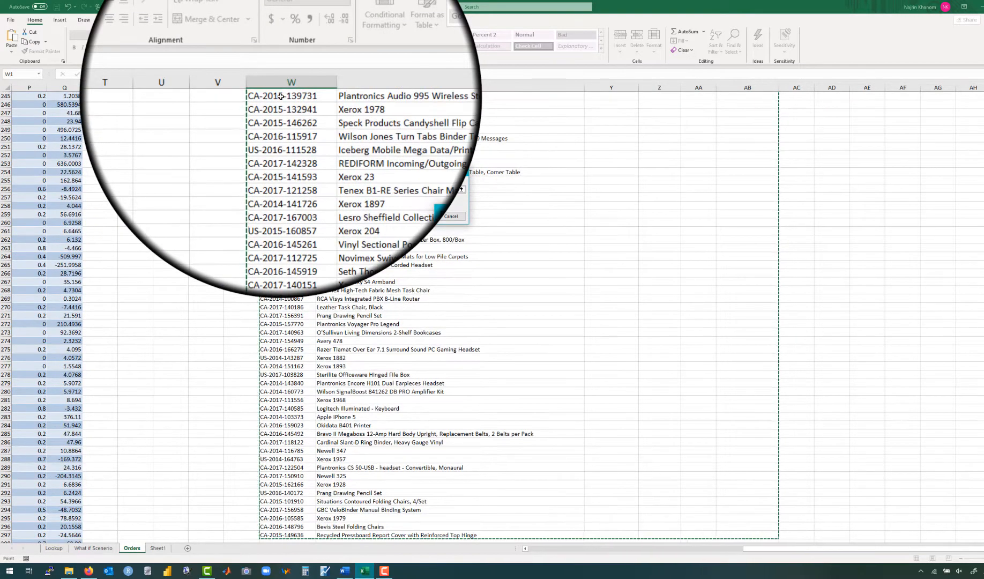
scroll(301, 257, "down", 2)
scroll(301, 257, "up", 6)
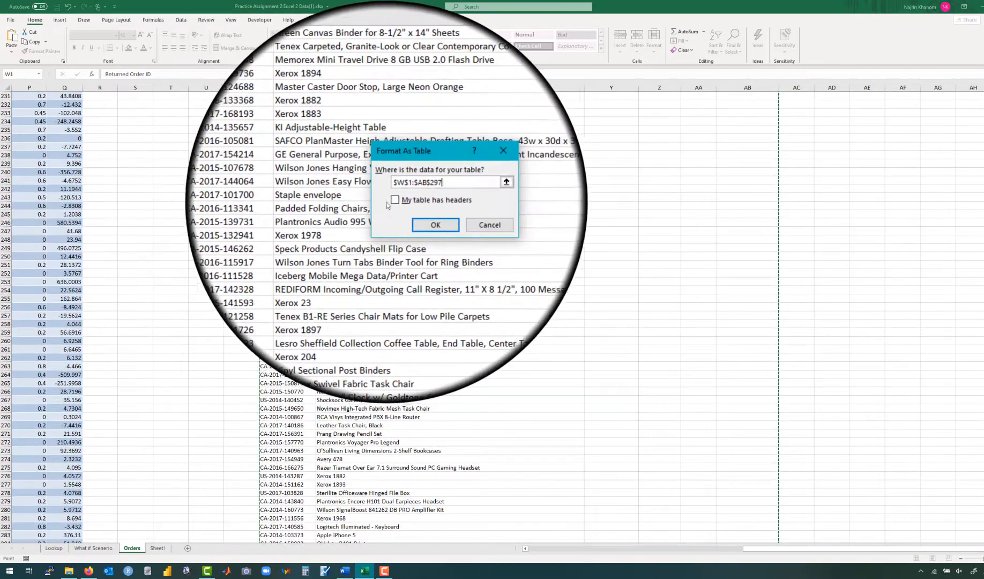
left_click(393, 200)
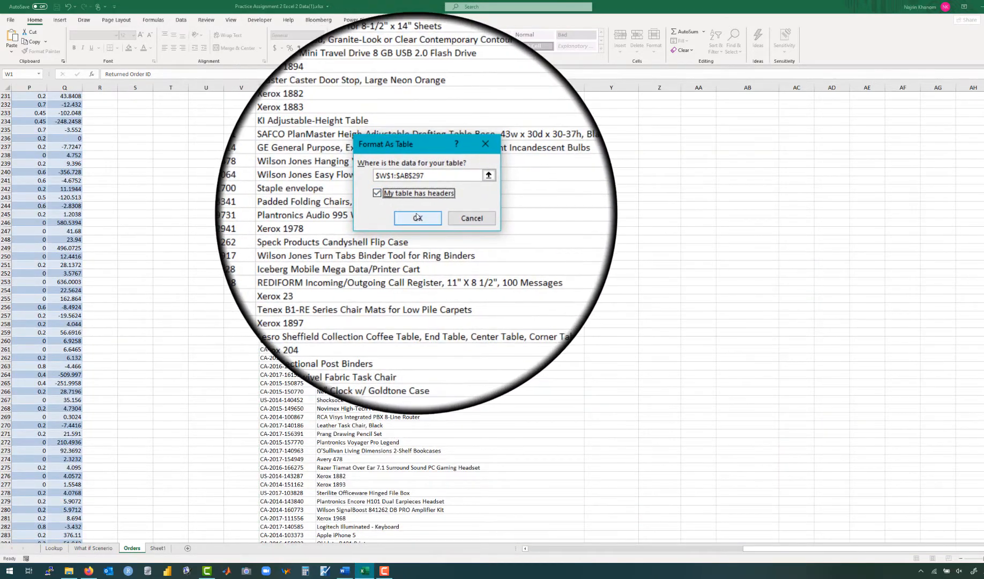
left_click(417, 217)
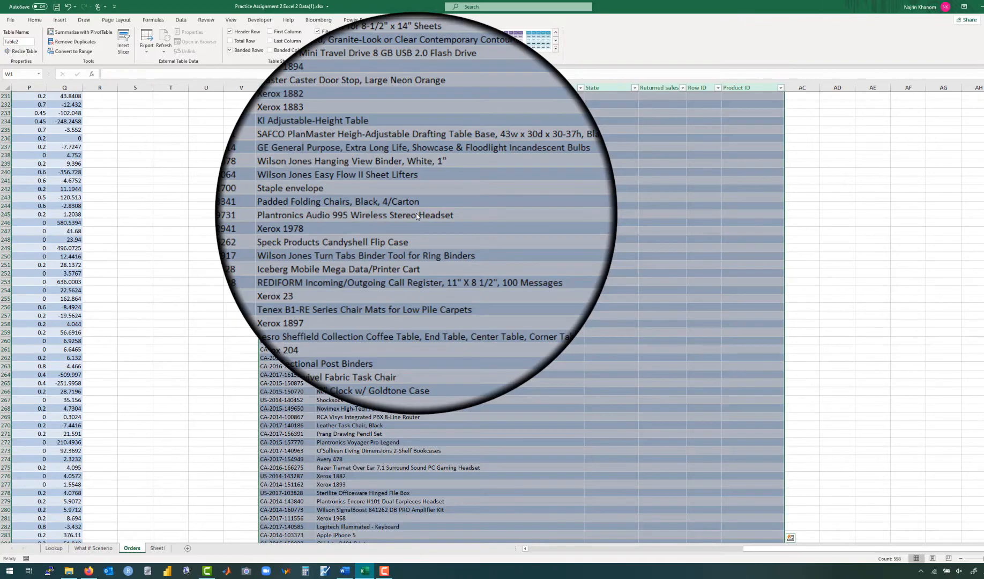
- Name the new returned orders table Returns
scroll(416, 213, "up", 20)
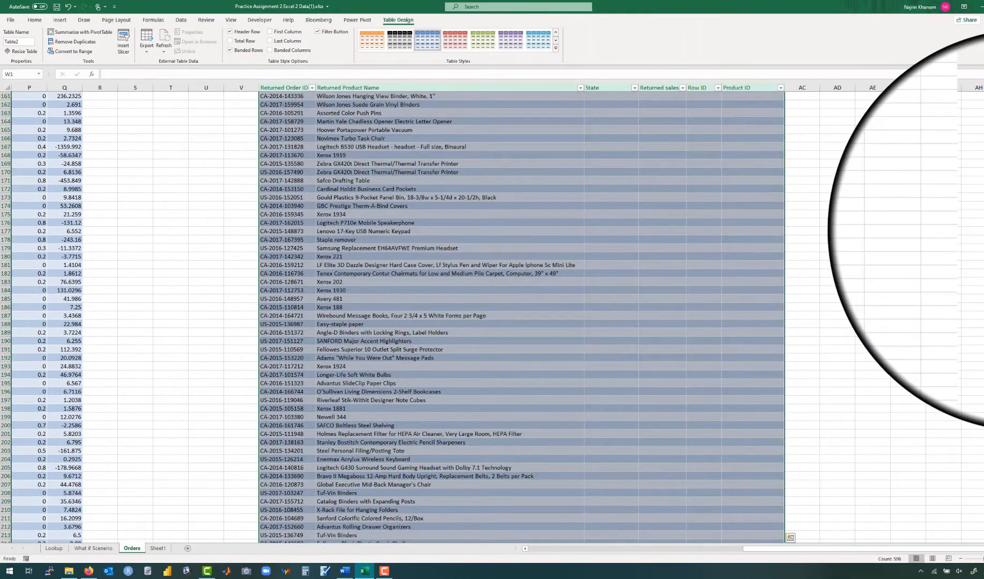
scroll(980, 102, "down", 1)
scroll(983, 99, "up", 20)
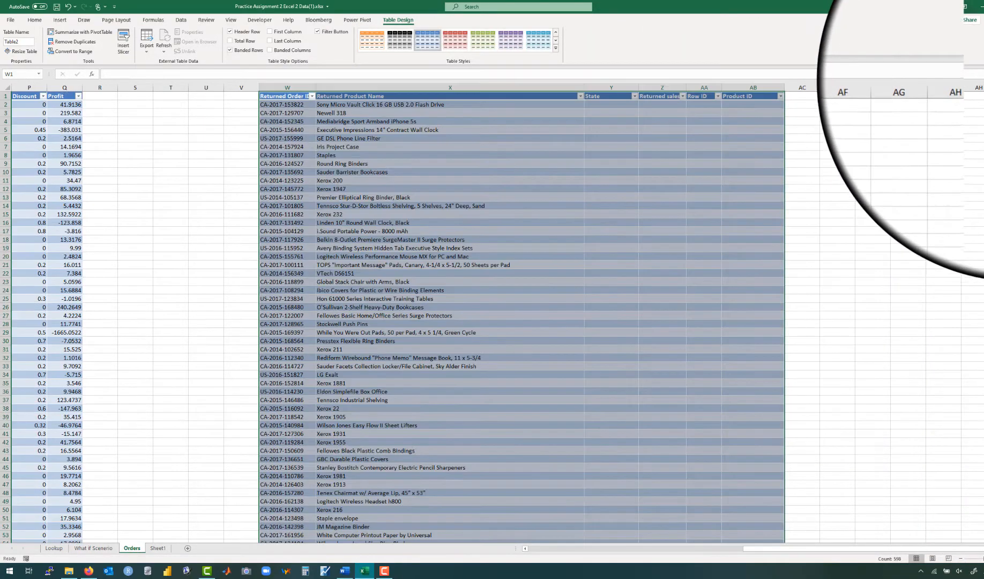
left_click(19, 47)
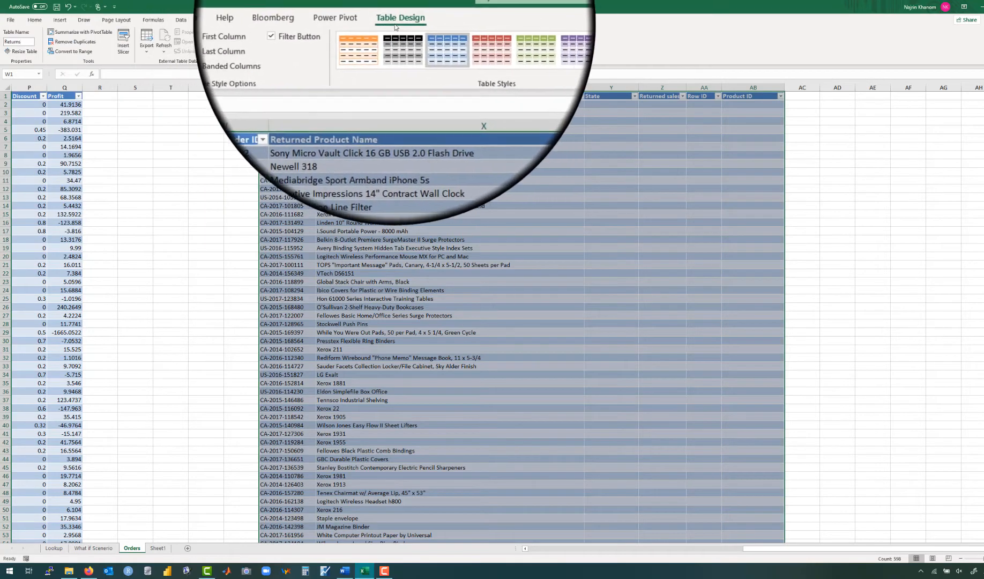
key("Return")
left_click(351, 17)
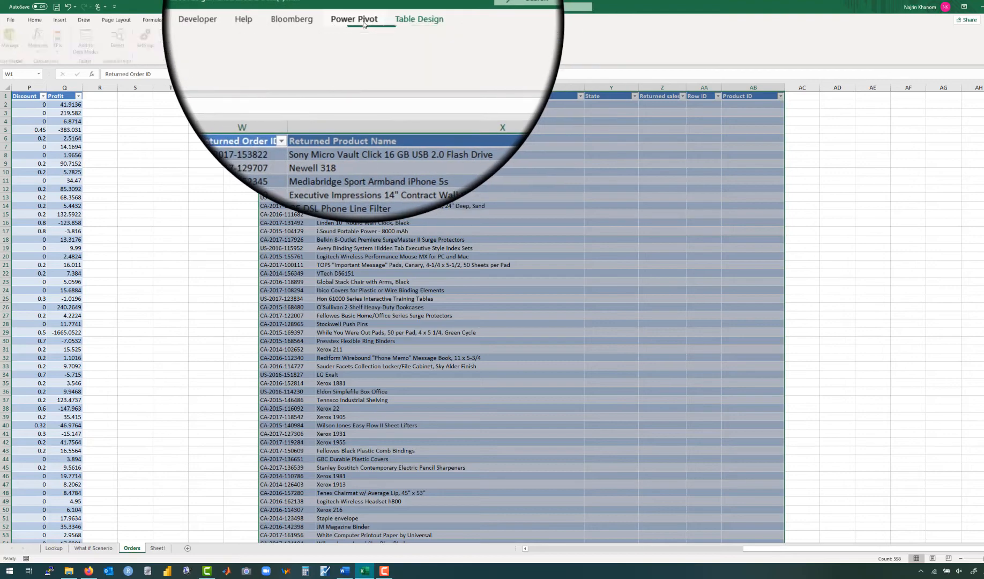
left_click(391, 22)
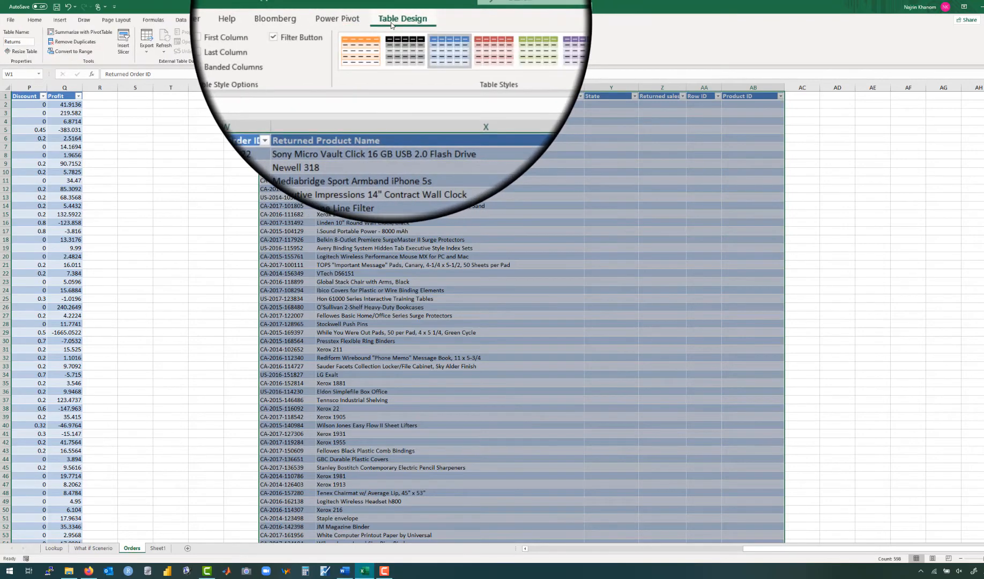
- Start a MATCH formula in AA2, the first Row ID cell of the Returns table
left_click(601, 215)
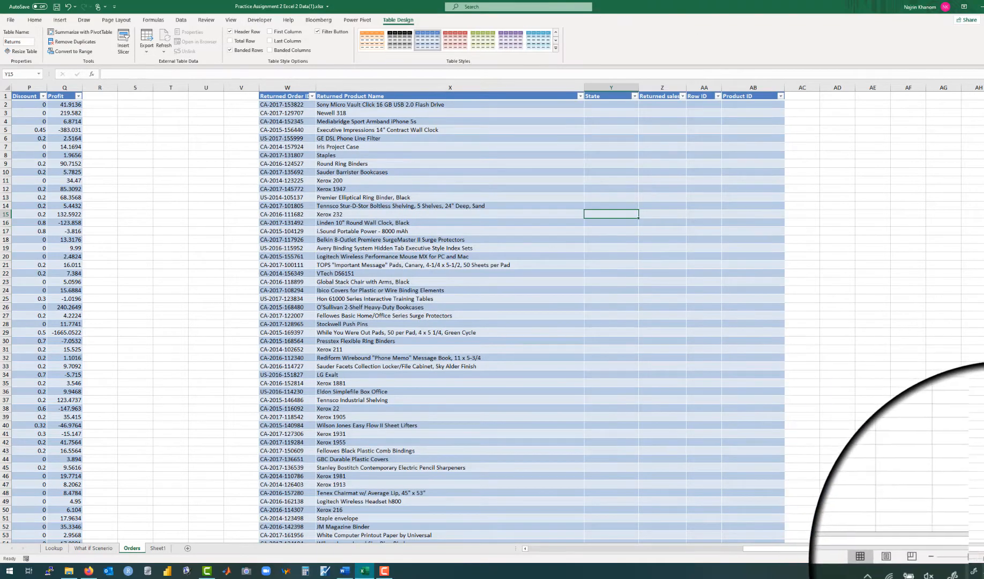
left_click(983, 558)
left_click(983, 558)
left_click(983, 558)
scroll(841, 346, "up", 2)
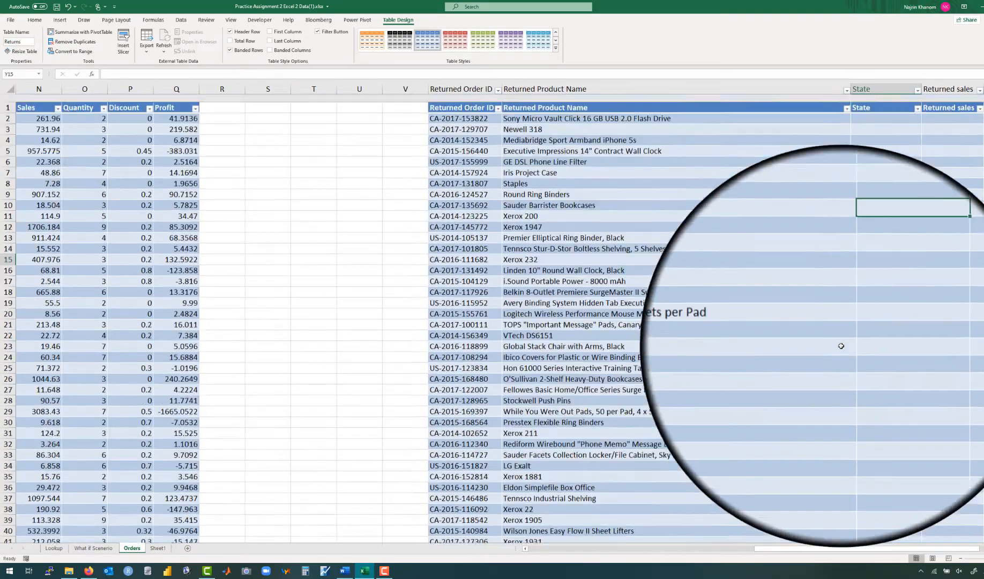
scroll(840, 346, "right", 4)
scroll(841, 346, "right", 2)
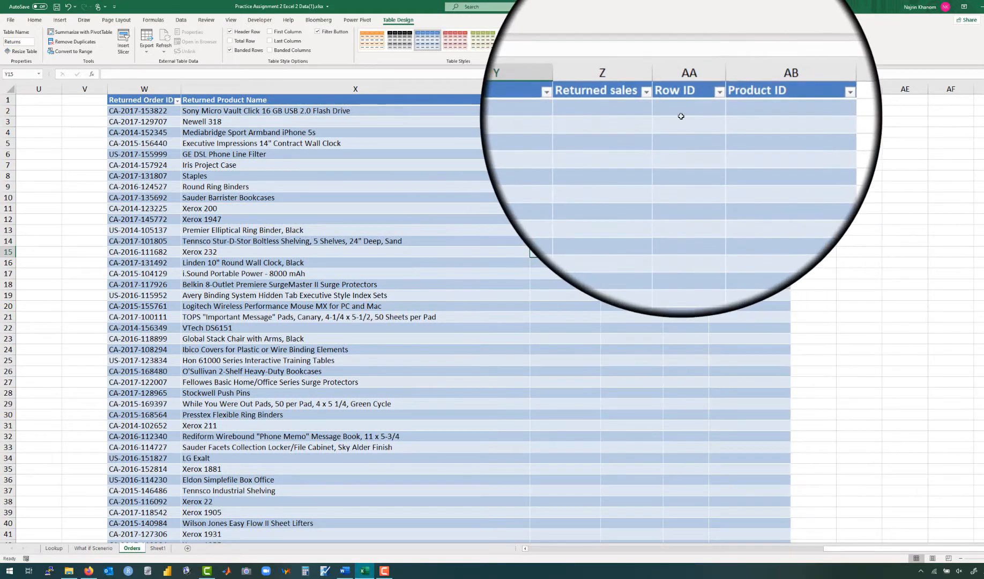
left_click(681, 119)
left_click(673, 111)
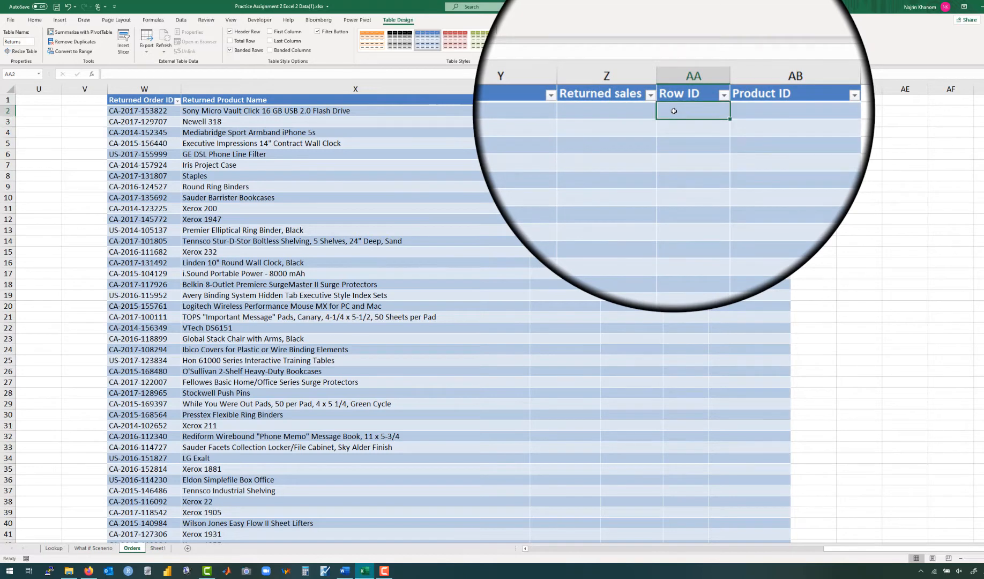
type("=m")
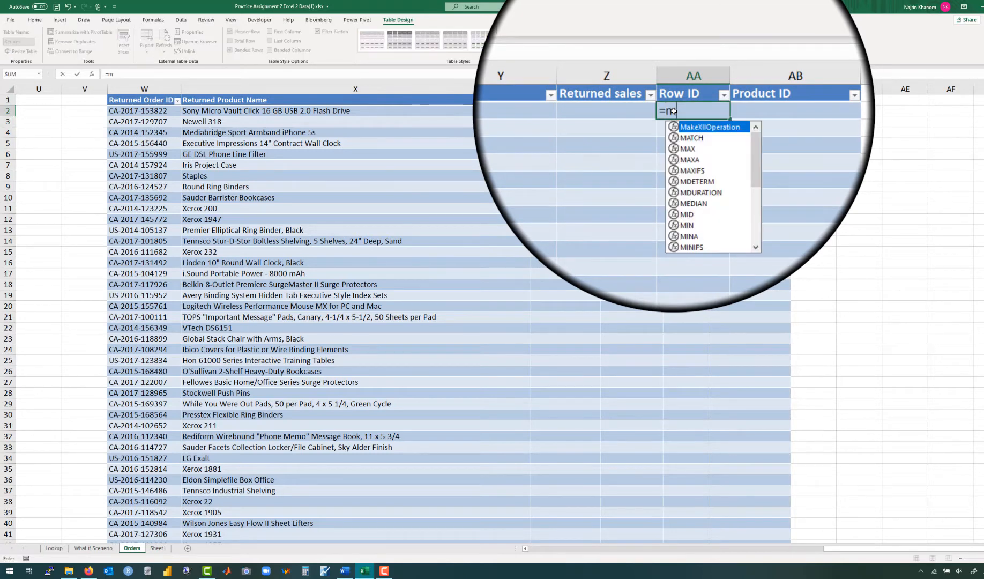
type("atch")
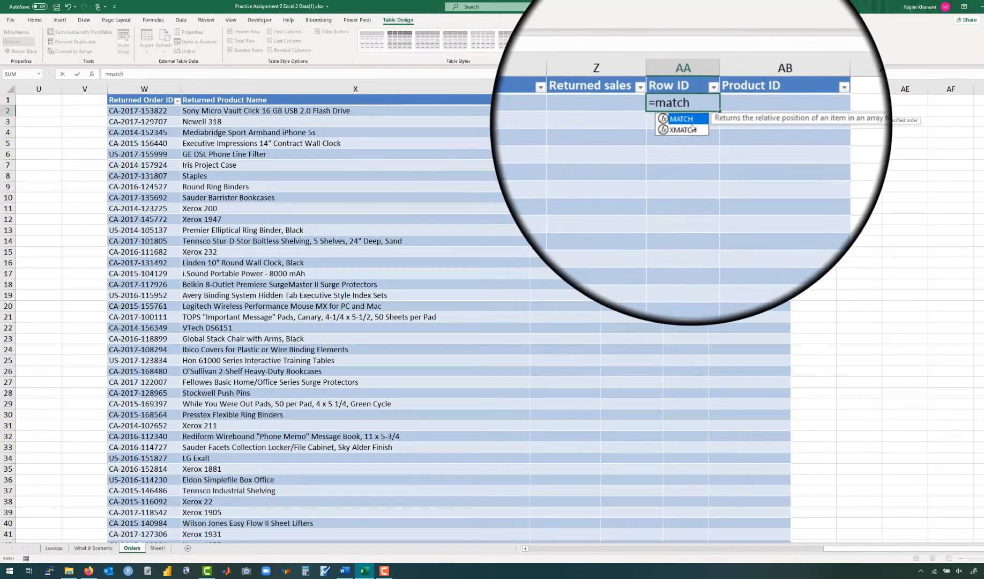
double_click(692, 125)
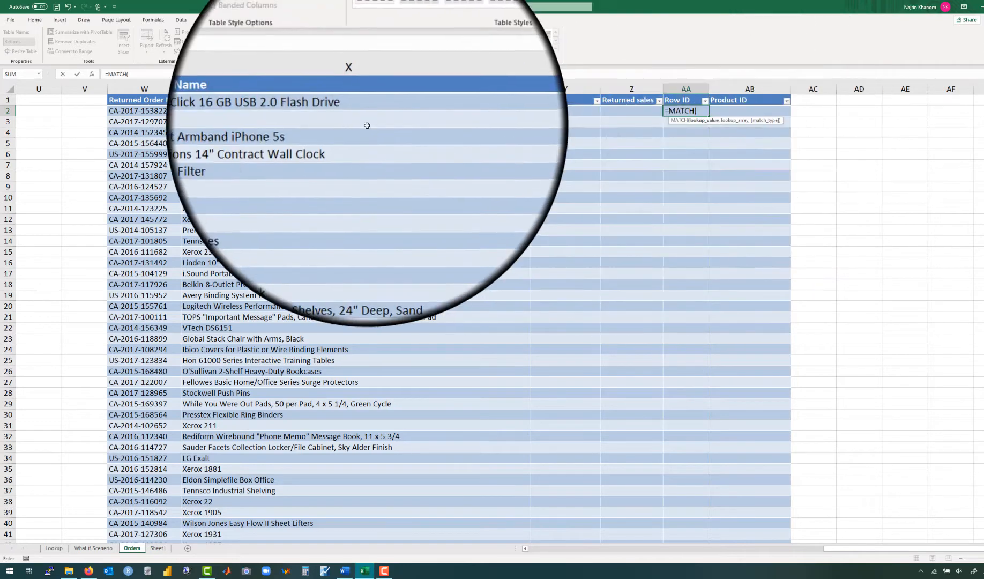
- Set the MATCH lookup value to [@[Returned Order ID]]&[@[Returned Product Name]]
left_click(156, 111)
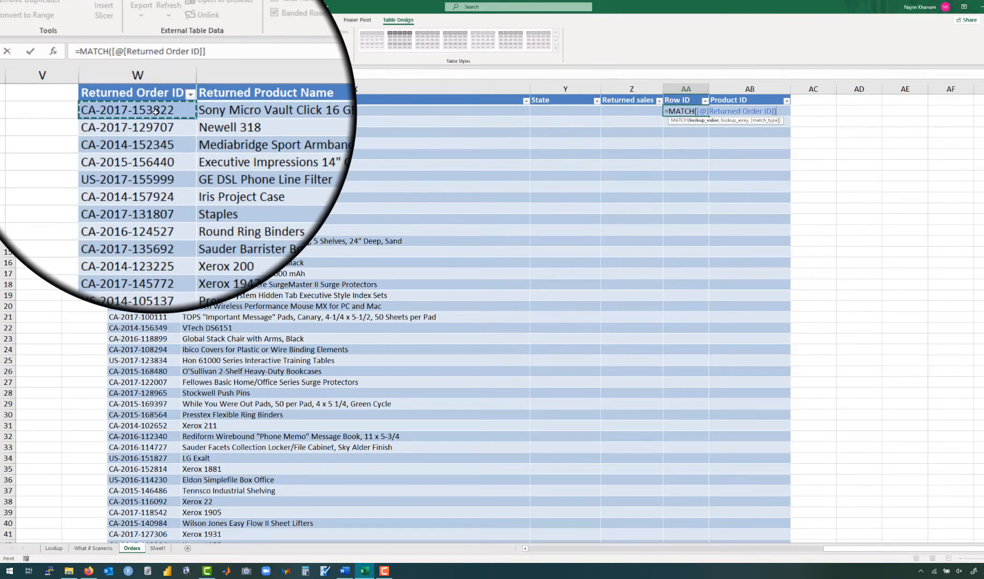
type("&")
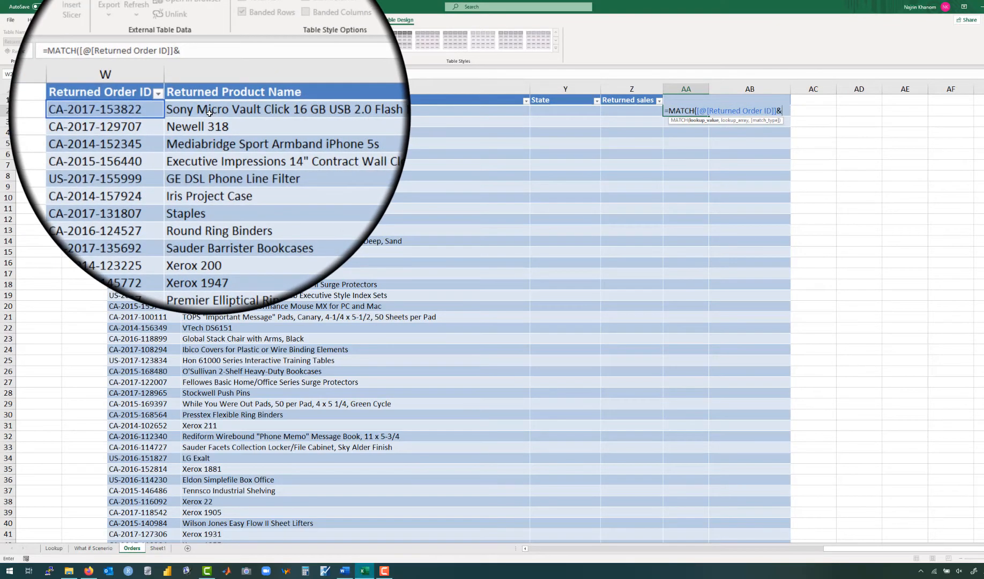
left_click(209, 113)
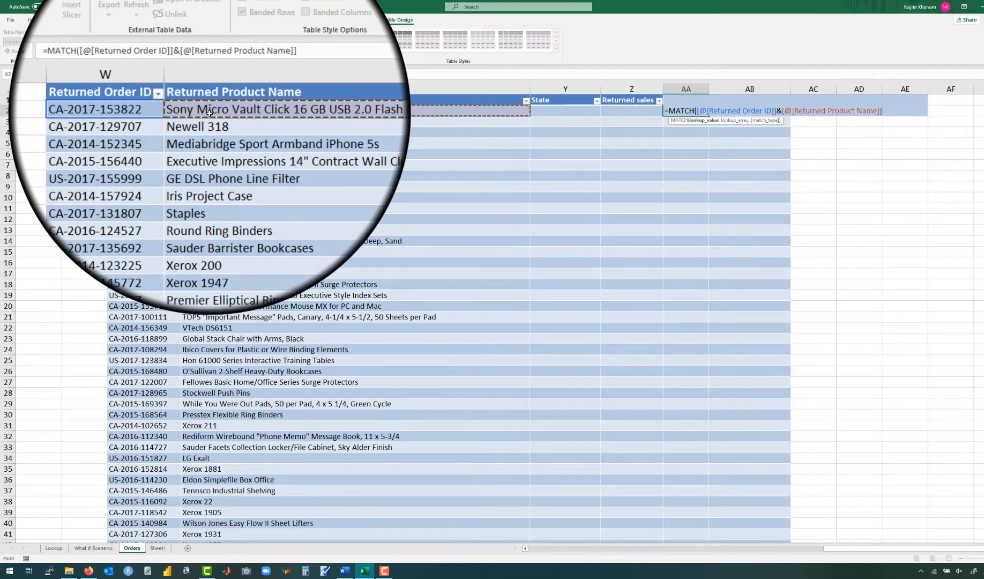
type(",")
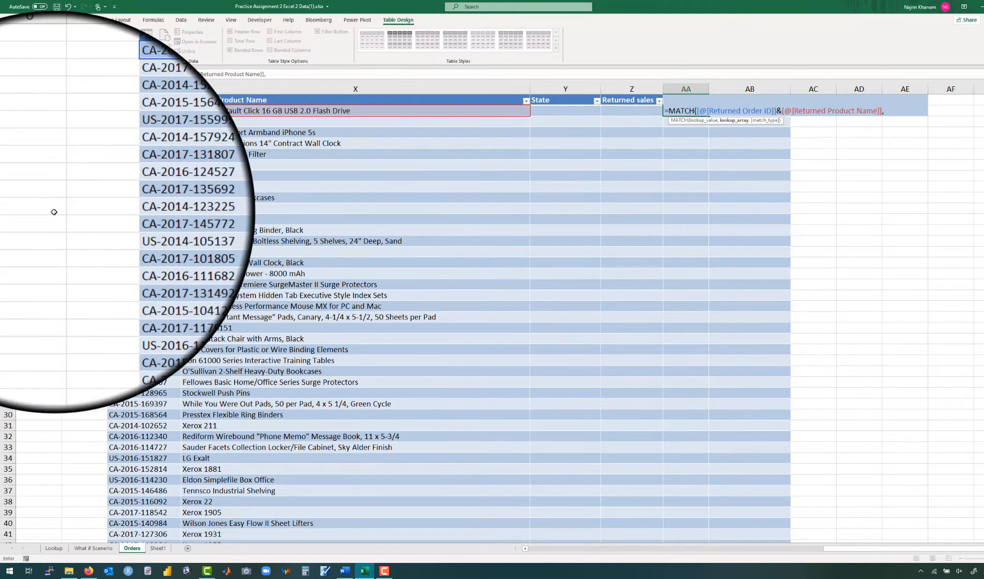
- Set the MATCH lookup array to Orders[Order ID]&Orders[Product Name], covering both full columns of the Orders table
scroll(52, 210, "left", 5)
scroll(53, 212, "left", 5)
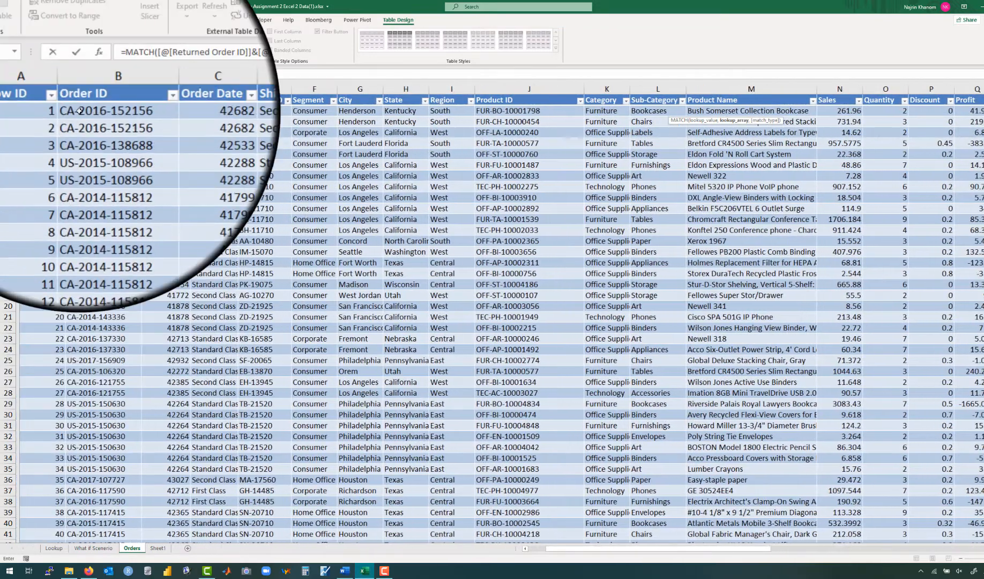
left_click(79, 110)
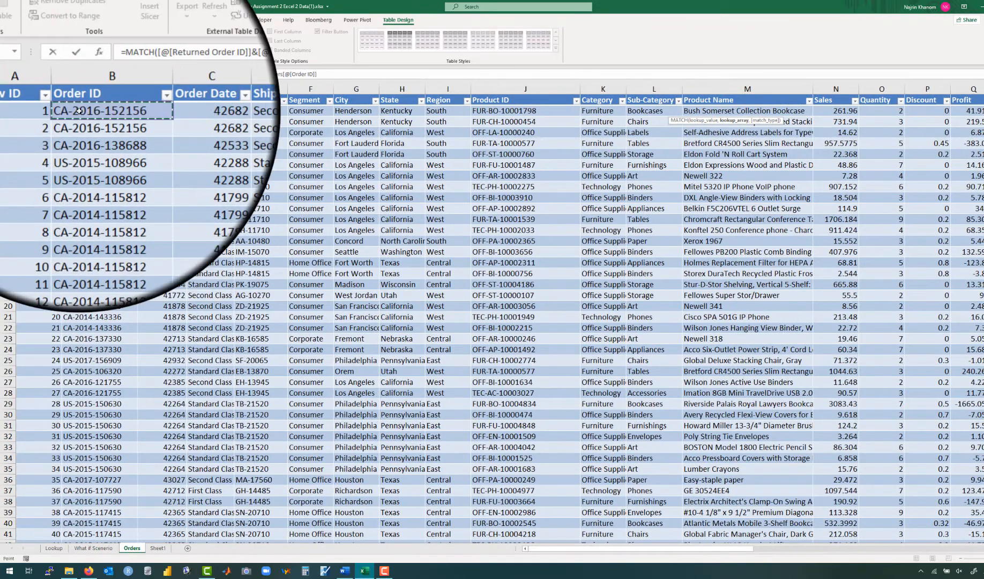
key("ctrl+shift+Down")
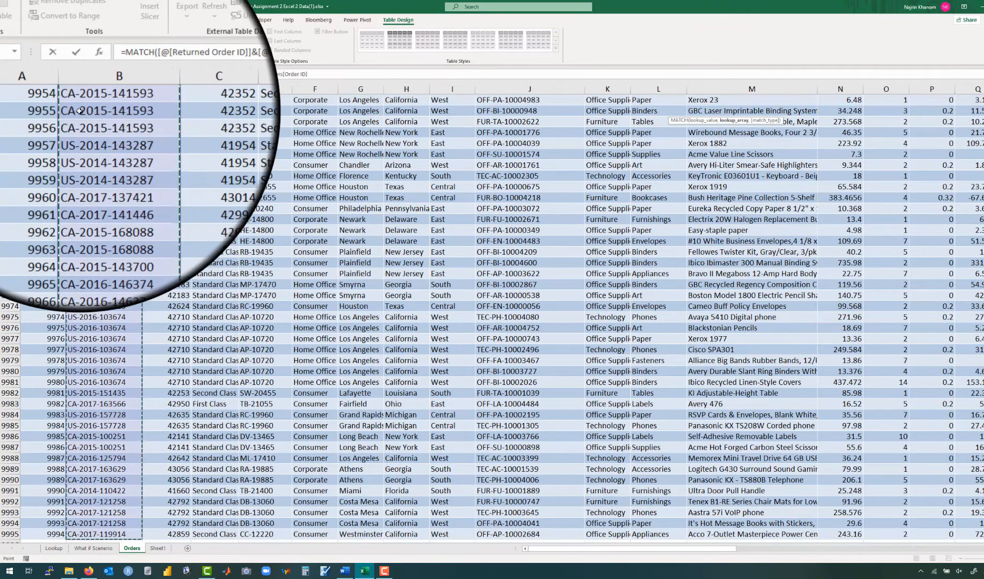
left_click(321, 75)
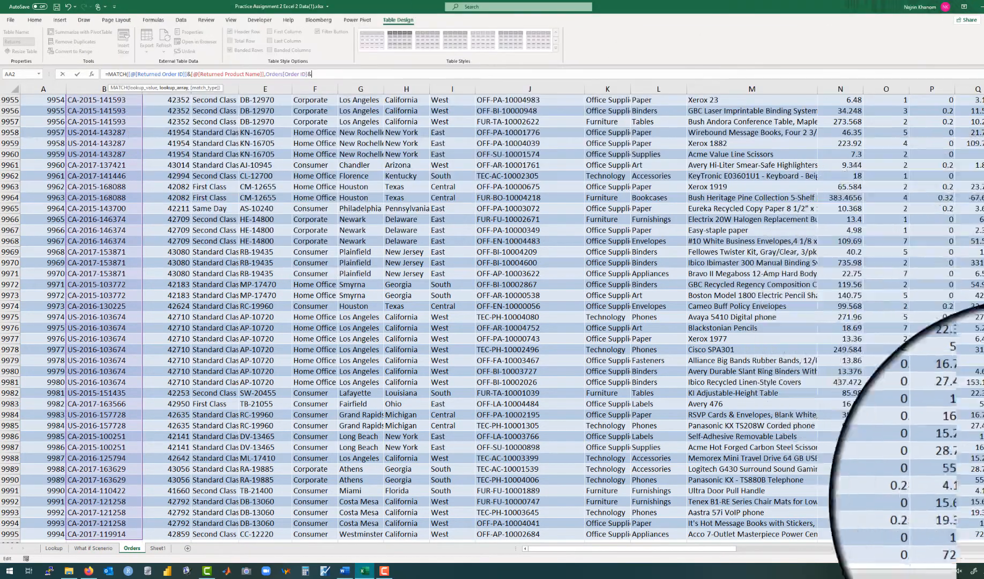
left_click_drag(982, 534, 981, 64)
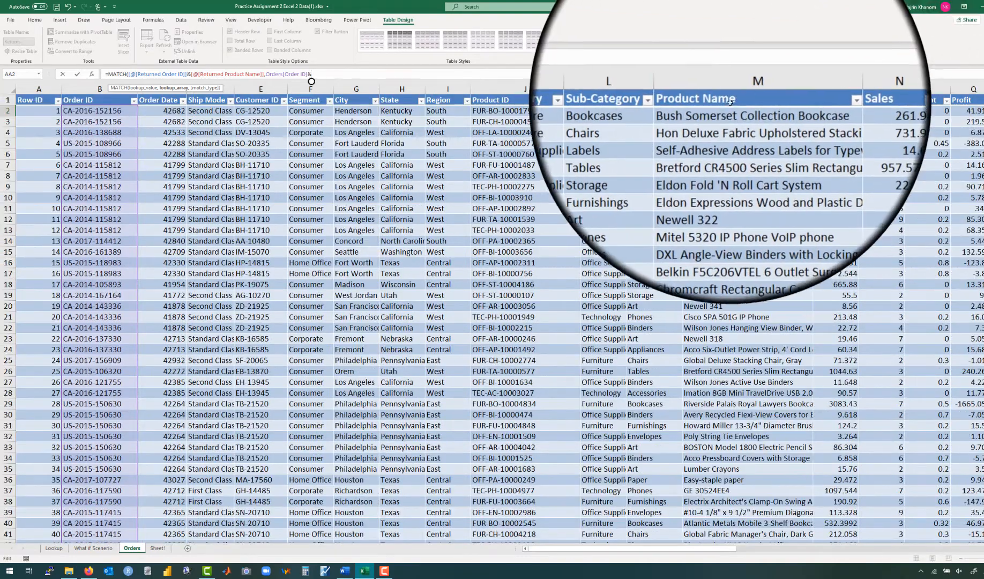
left_click(720, 111)
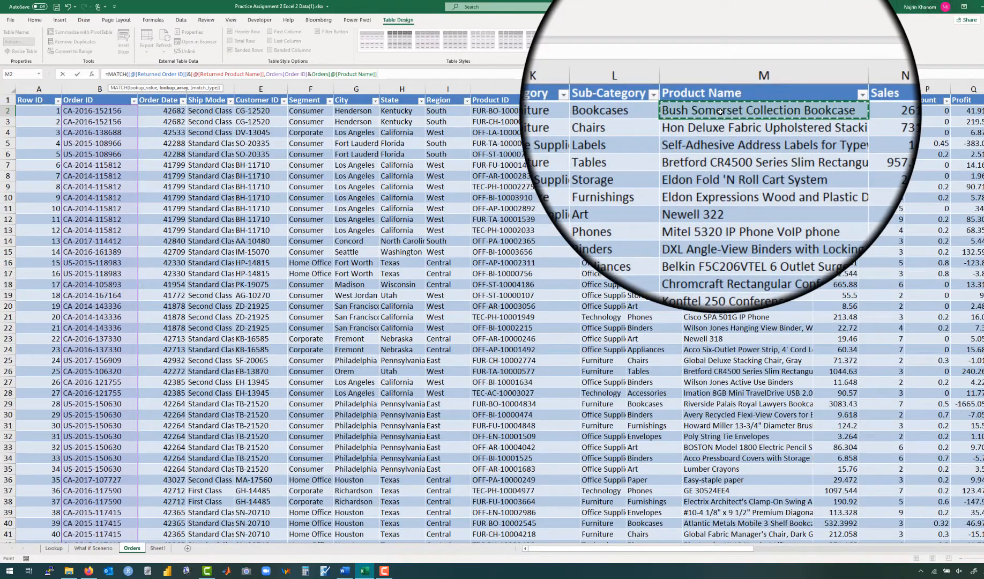
key("ctrl+shift+Down")
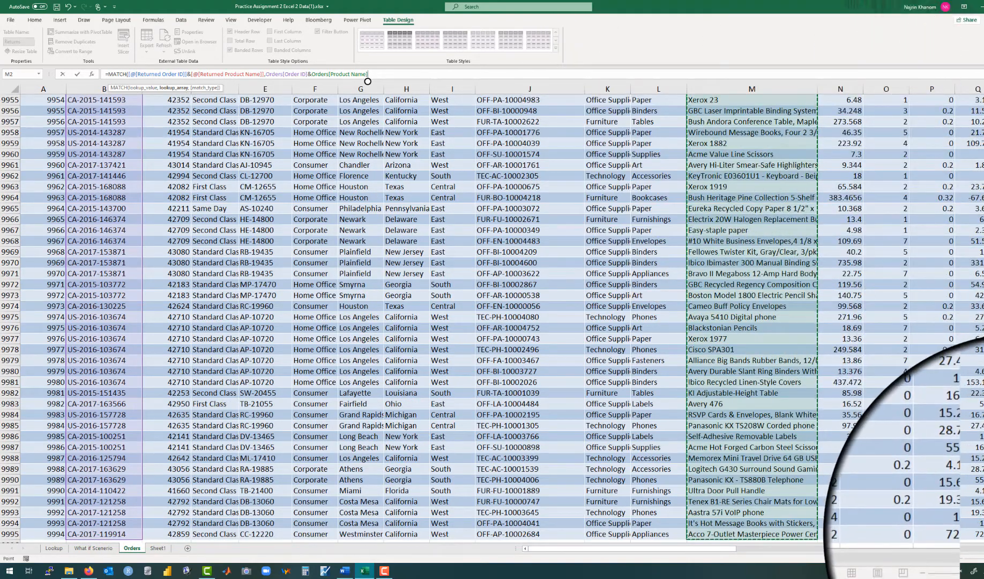
- Complete the MATCH formula with match type 0 and check the formula filled into several cells of the Row ID column
left_click_drag(983, 529, 983, 43)
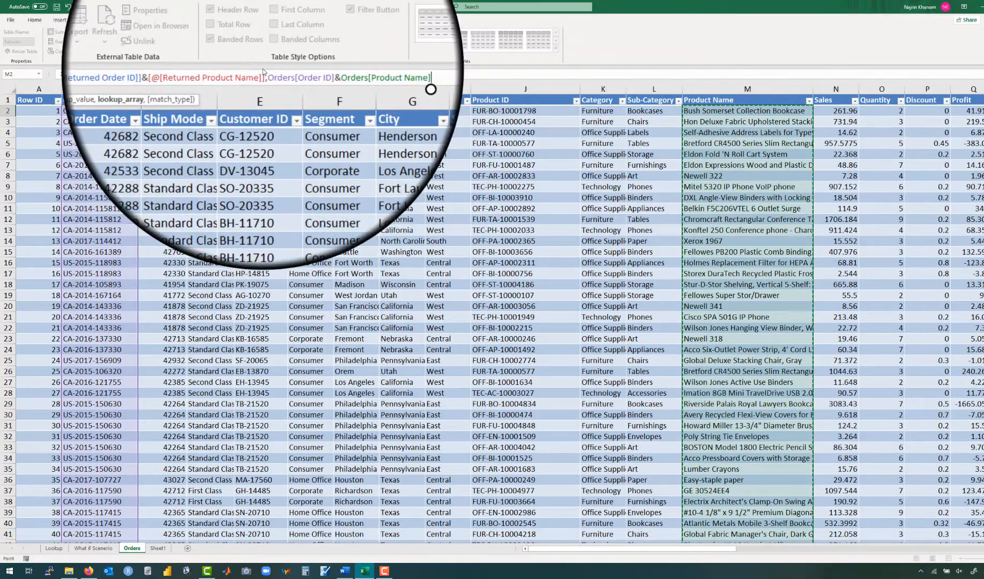
type(",0")
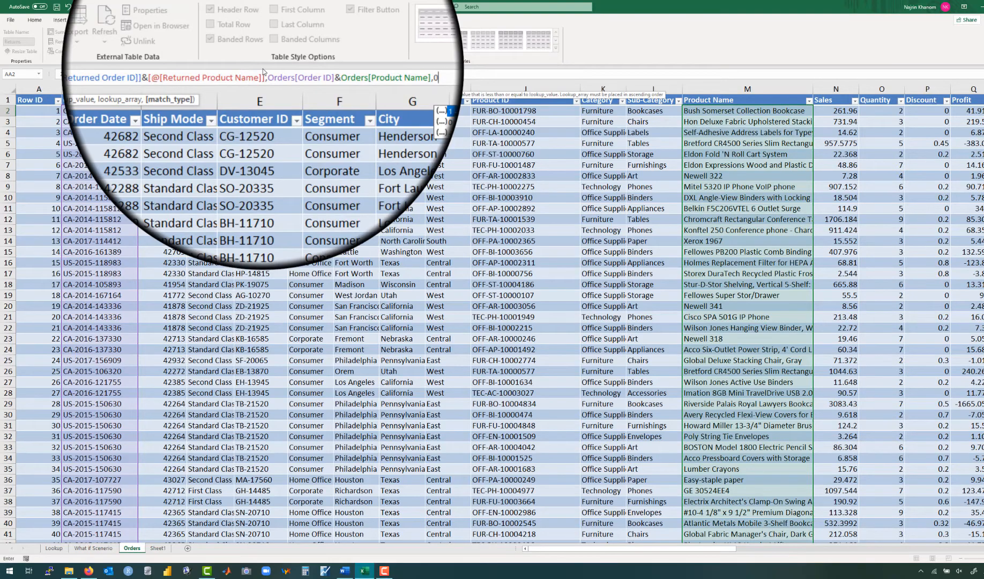
key("Return")
scroll(501, 204, "right", 2)
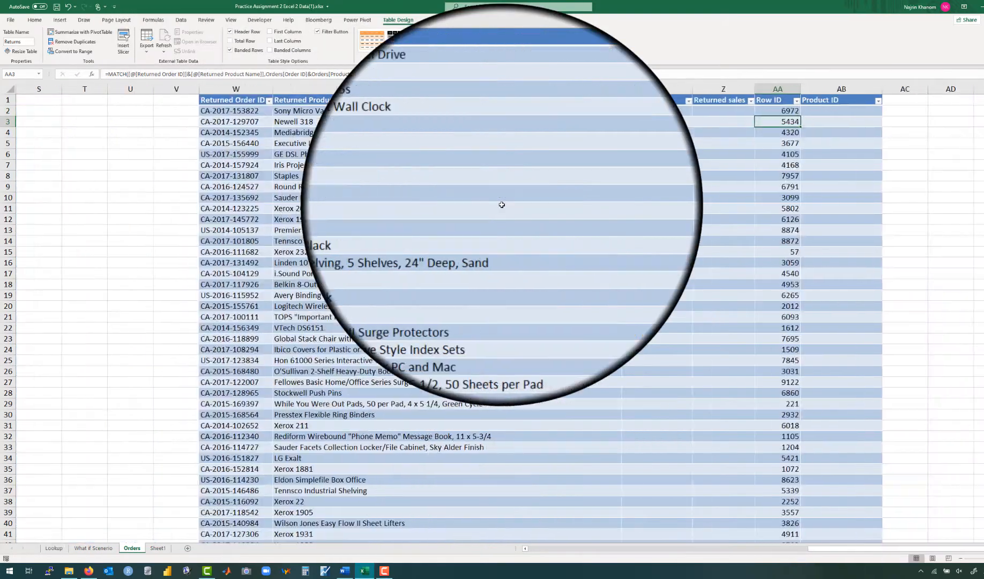
left_click(779, 113)
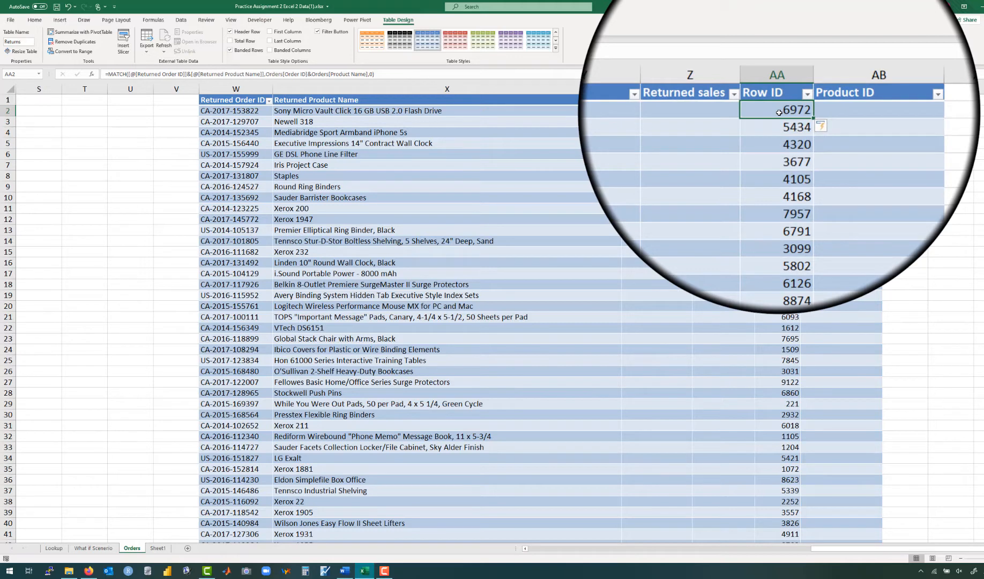
left_click(786, 122)
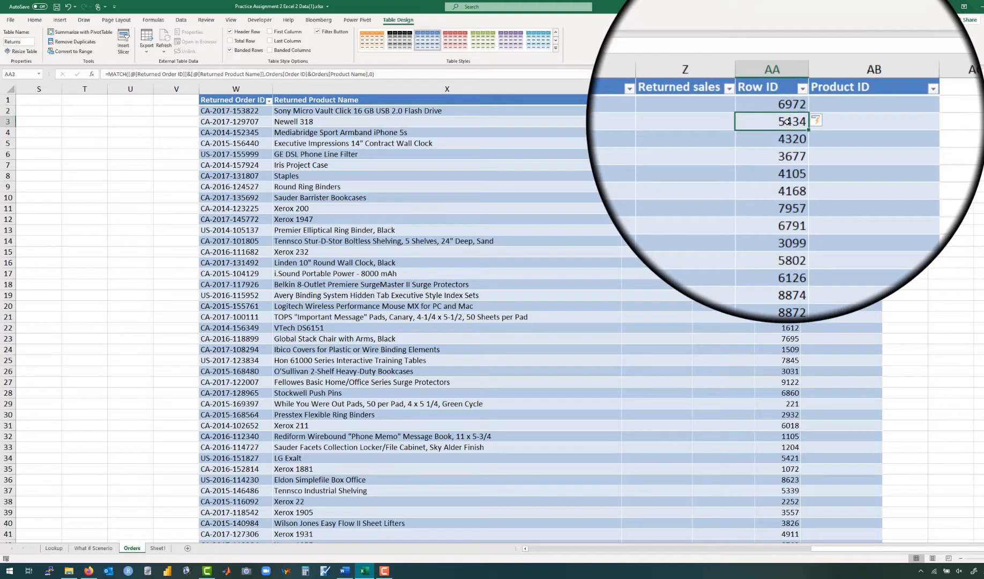
left_click(786, 133)
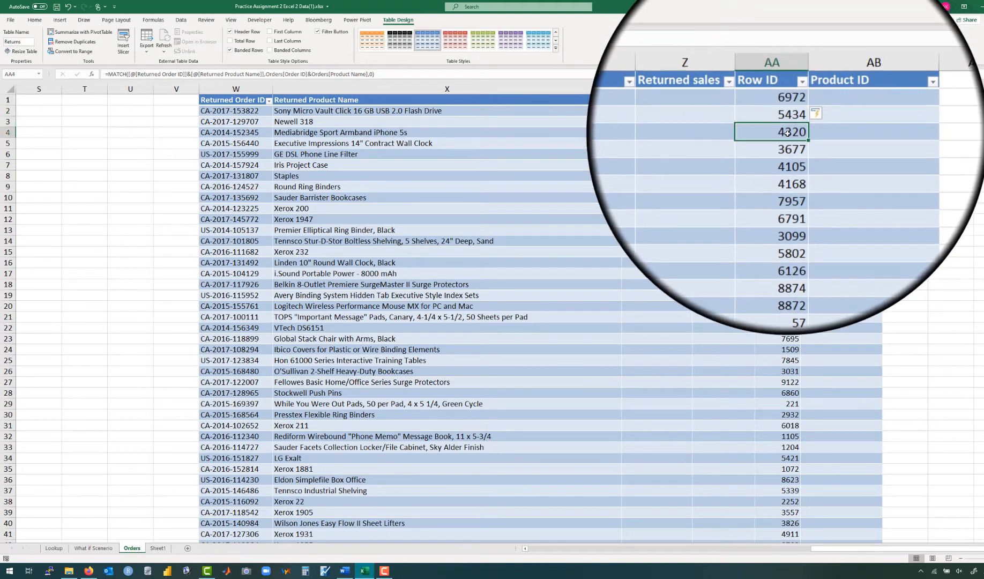
left_click(784, 253)
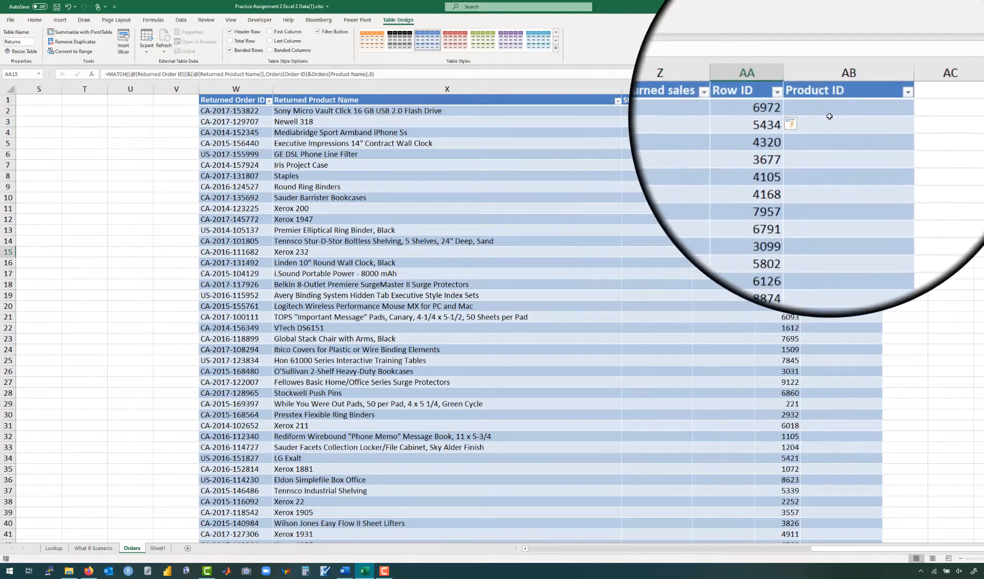
left_click(823, 112)
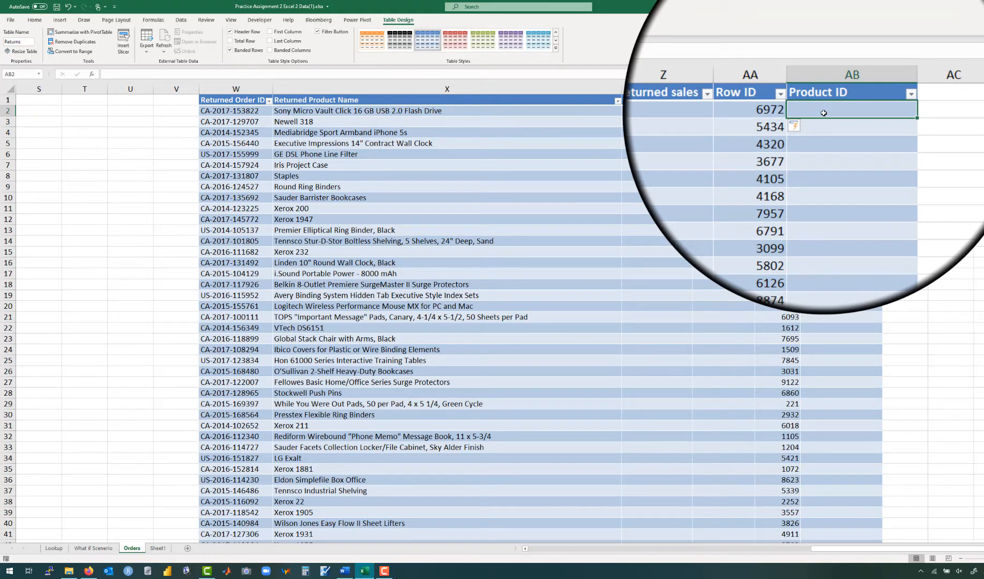
type("=")
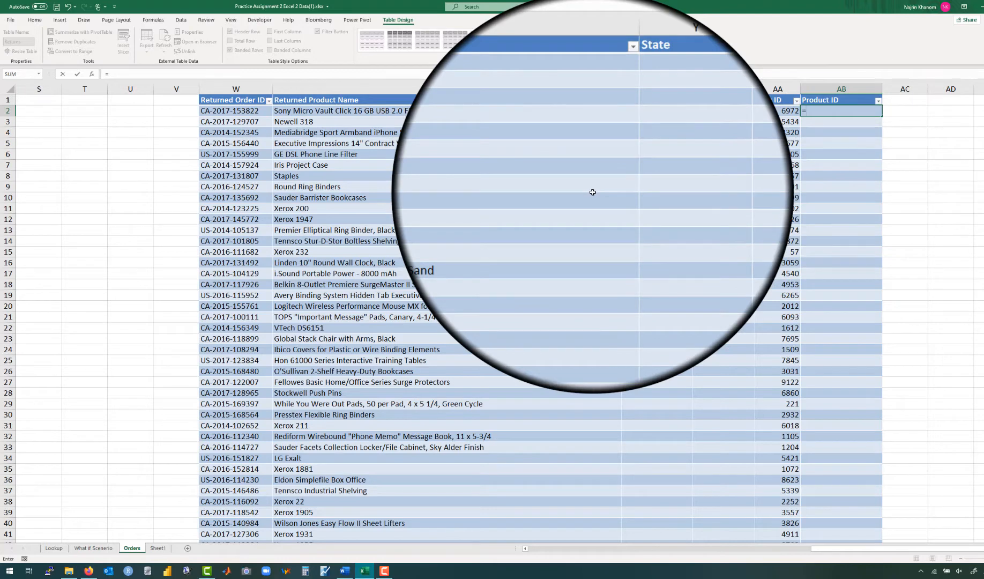
type("matc")
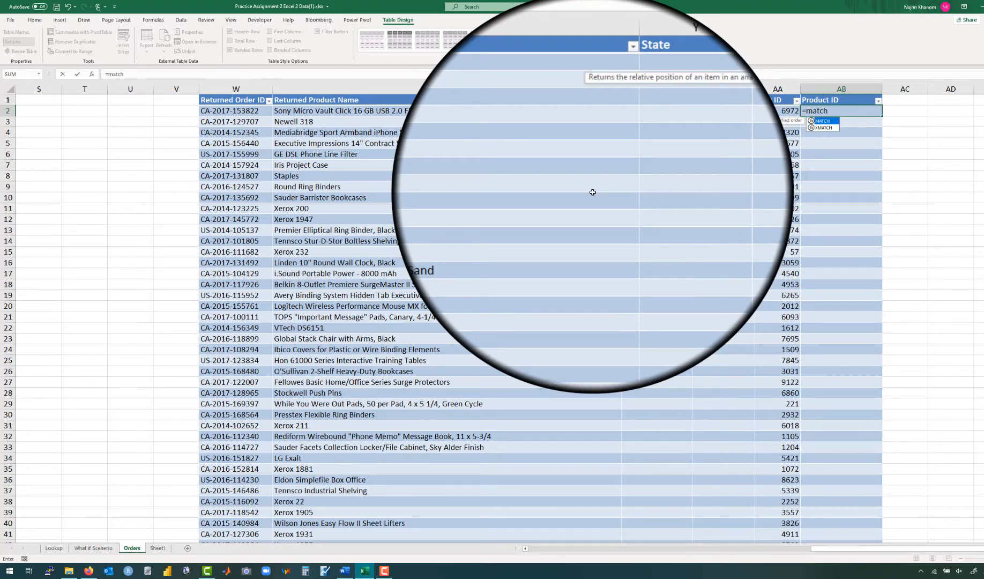
type("h")
double_click(824, 121)
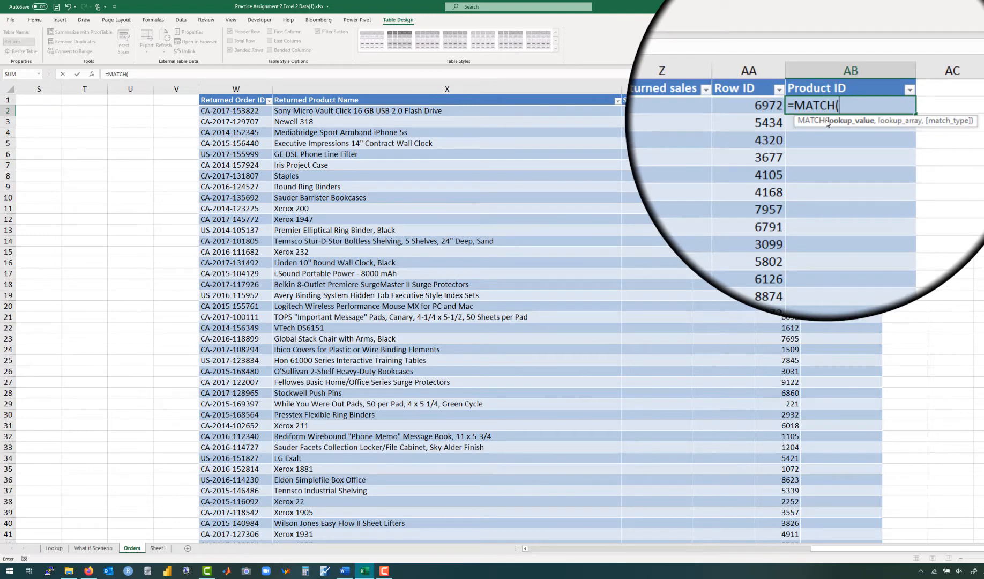
key("BackSpace")
key("BackSpace")
key("BackSpace")
key("BackSpace")
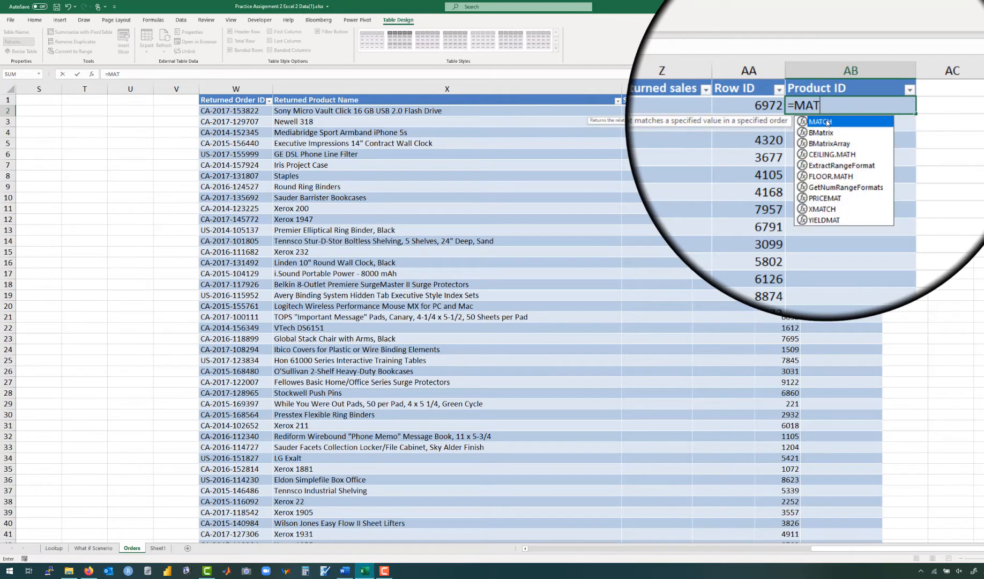
key("BackSpace")
key("BackSpace")
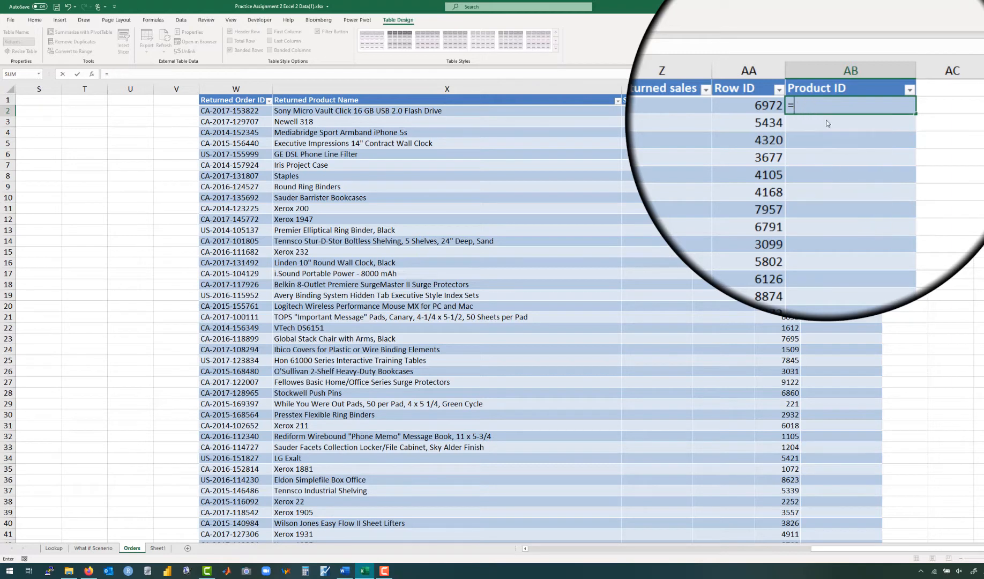
key("Escape")
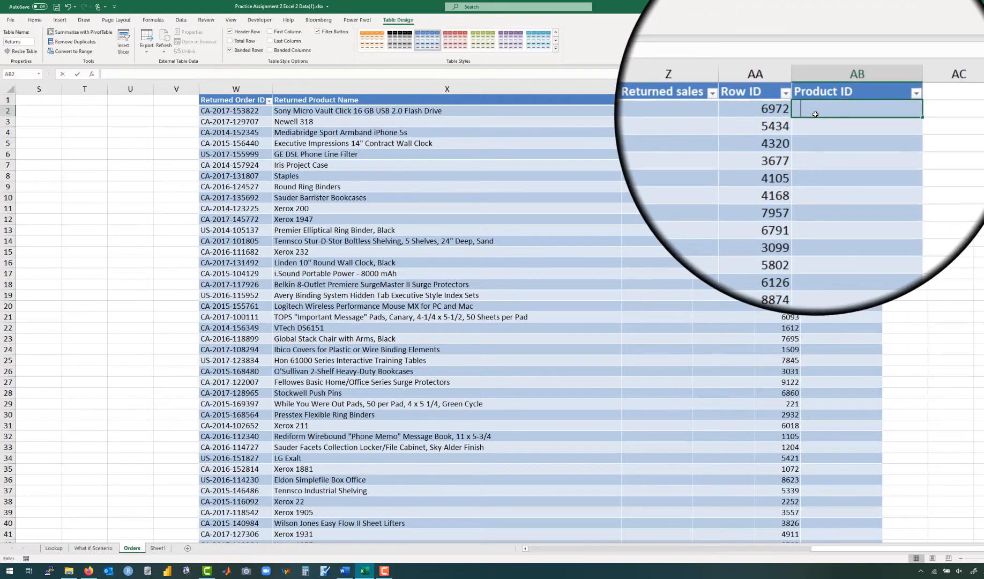
- Start a MATCH formula in AB2, the first Product ID cell, with lookup value [@[Returned Order ID]]&[@[Returned Product Name]]
type("=matc")
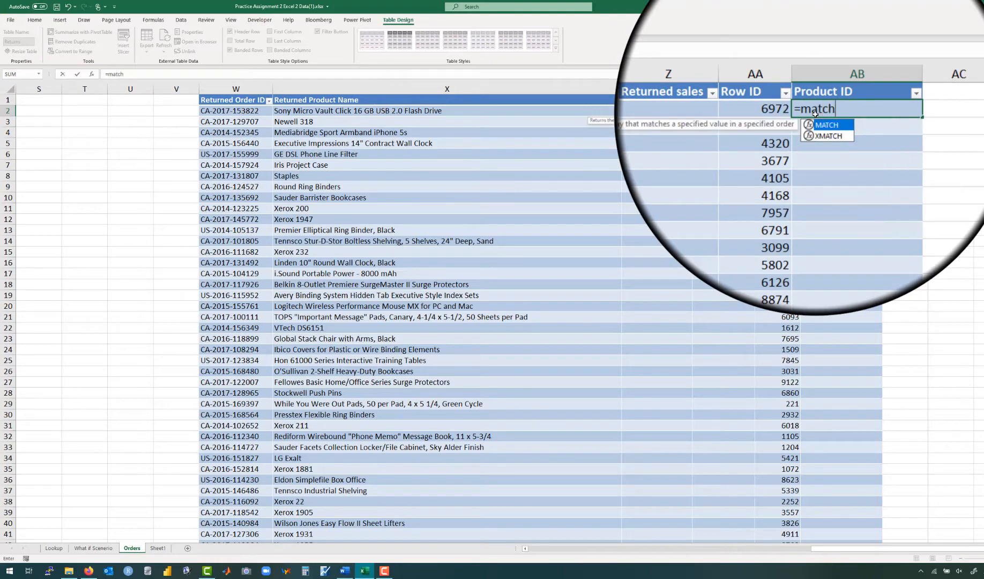
type("h")
double_click(823, 123)
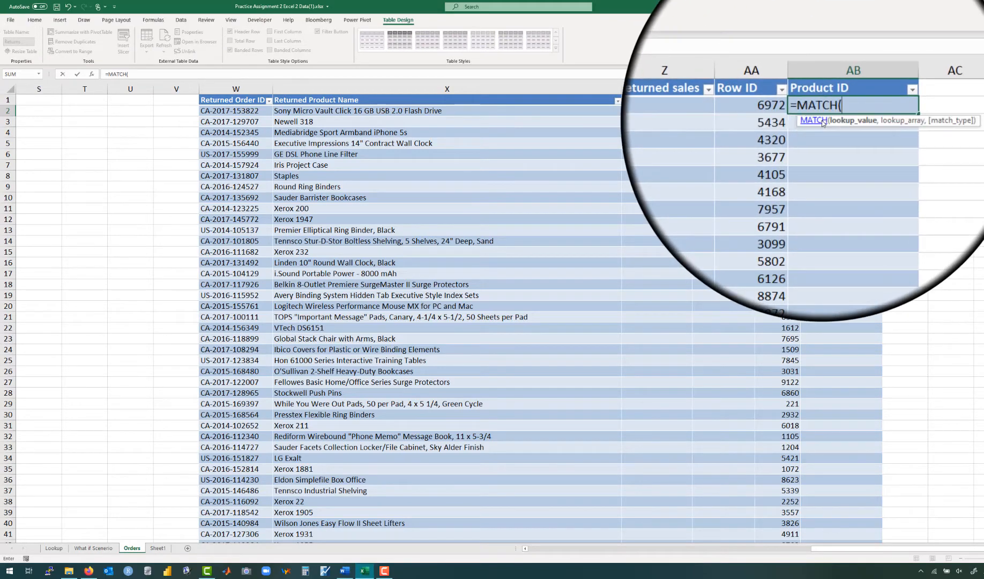
left_click(223, 111)
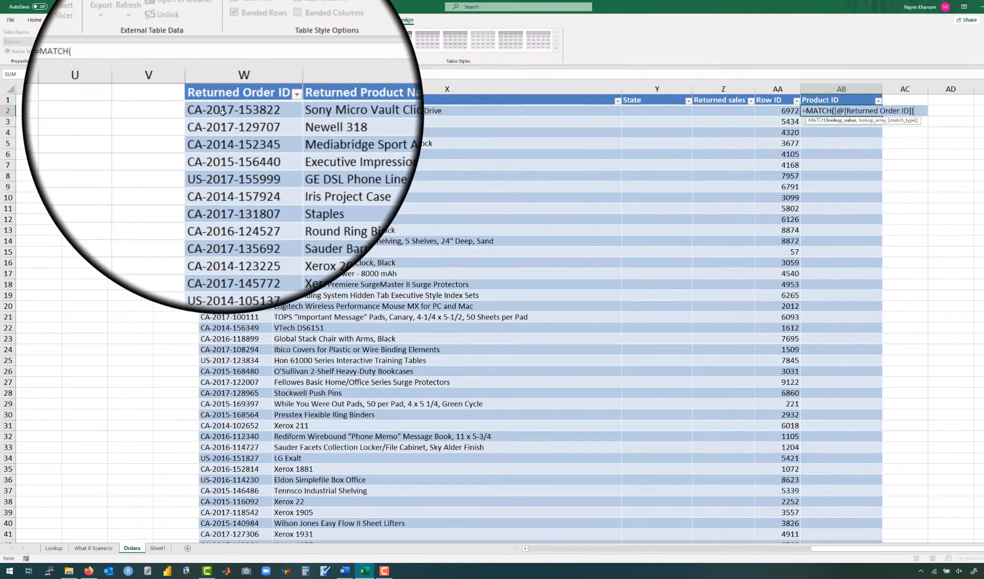
type("&")
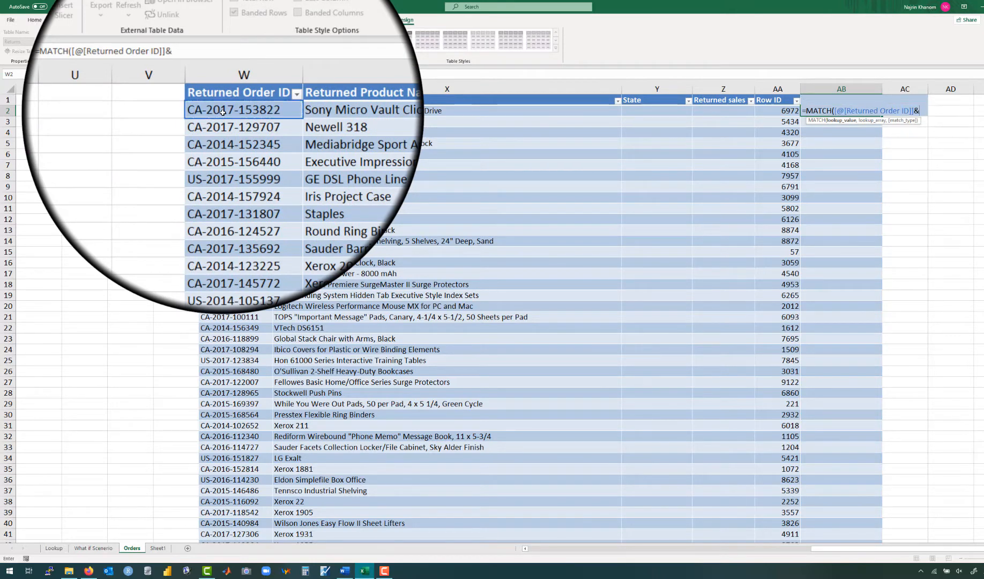
left_click(294, 111)
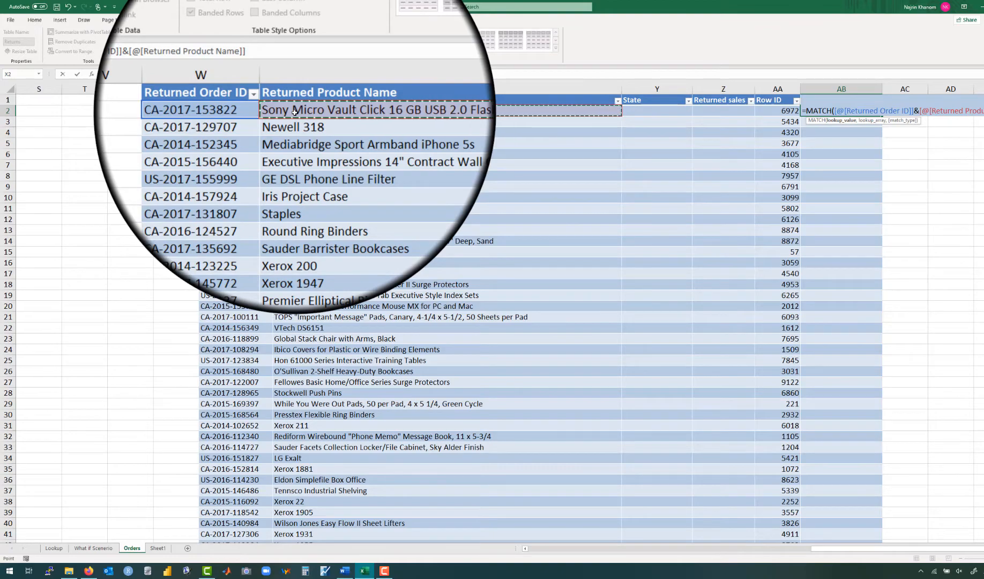
type(",")
- Set the lookup array of the Product ID cell's MATCH formula to Orders[Order ID]&Orders[Product Name]
scroll(177, 188, "left", 7)
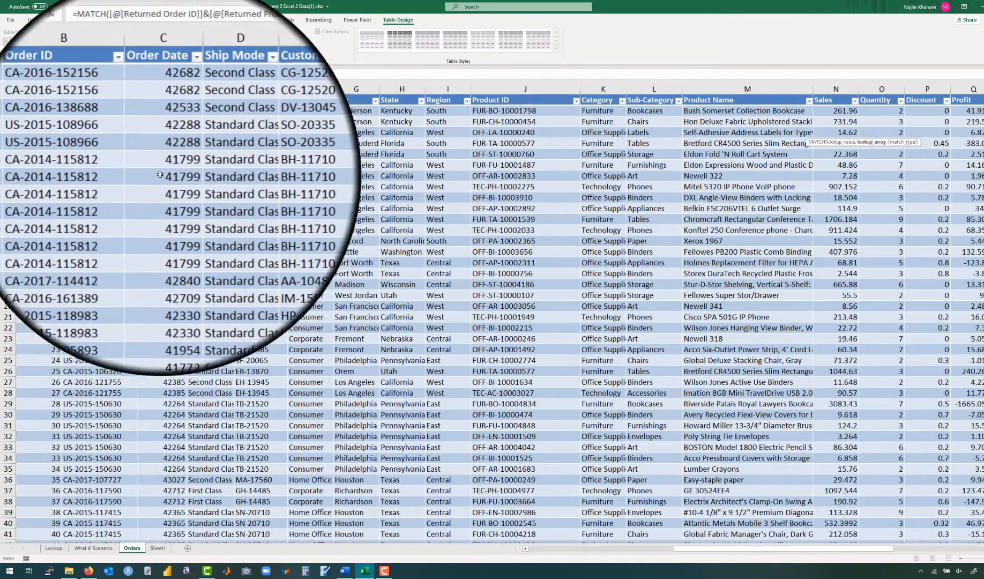
left_click(91, 111)
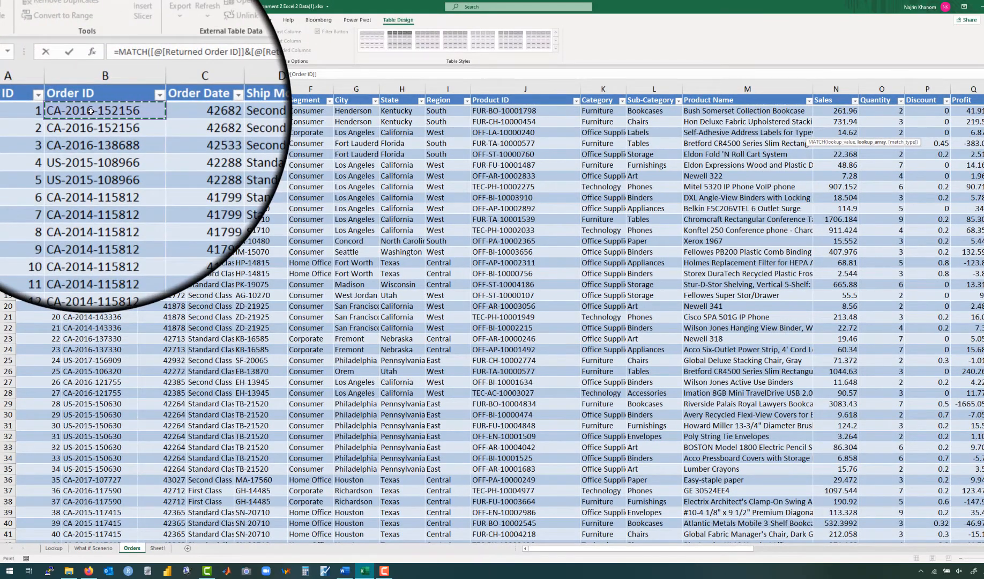
key("ctrl+shift+Down")
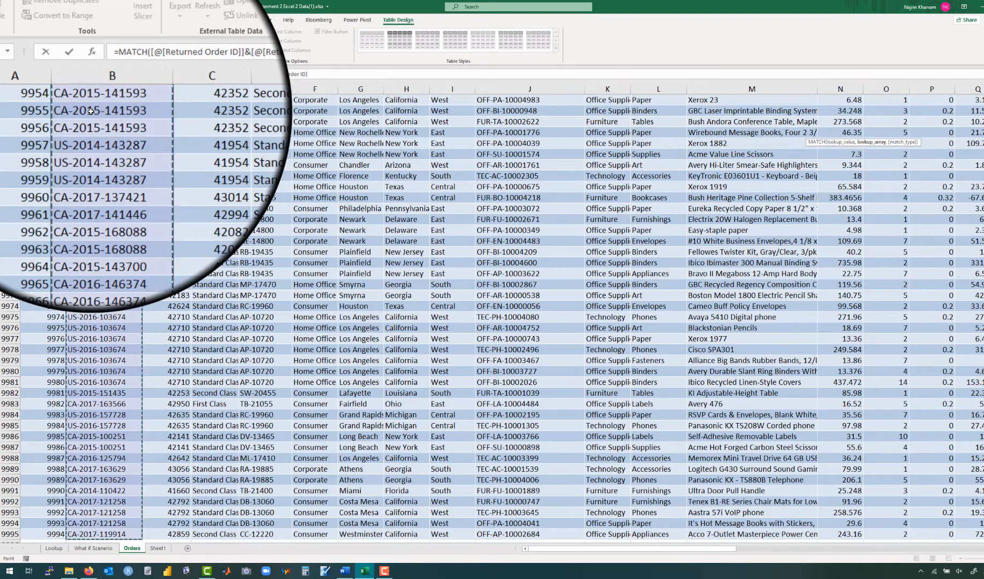
left_click(316, 76)
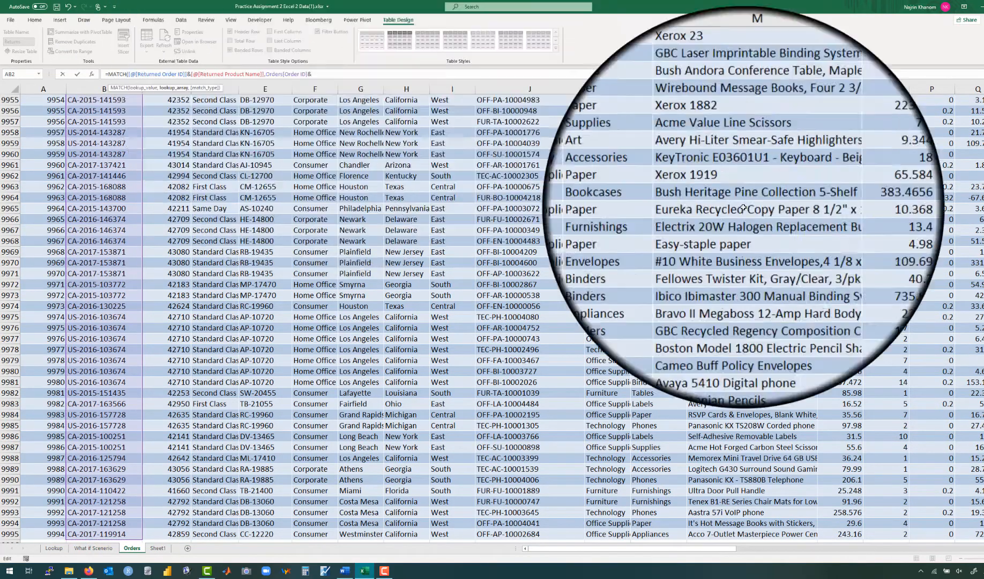
left_click_drag(983, 534, 983, 98)
scroll(531, 197, "right", 3)
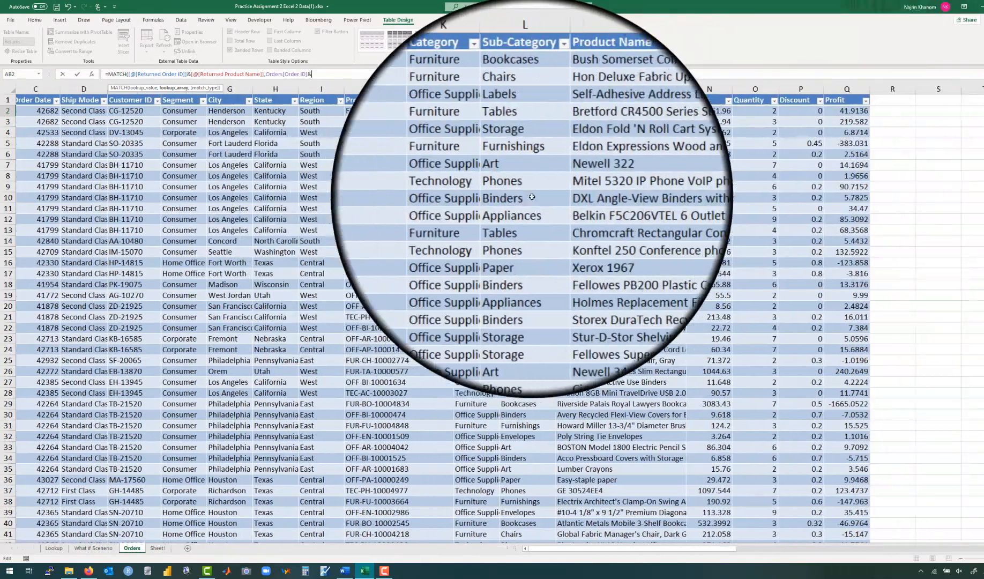
left_click(536, 113)
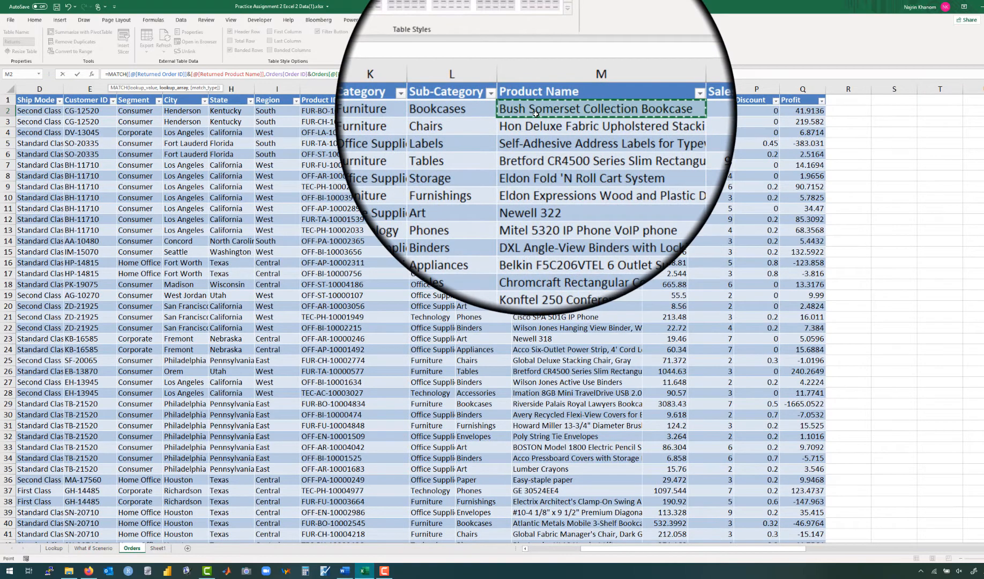
key("ctrl+shift+Down")
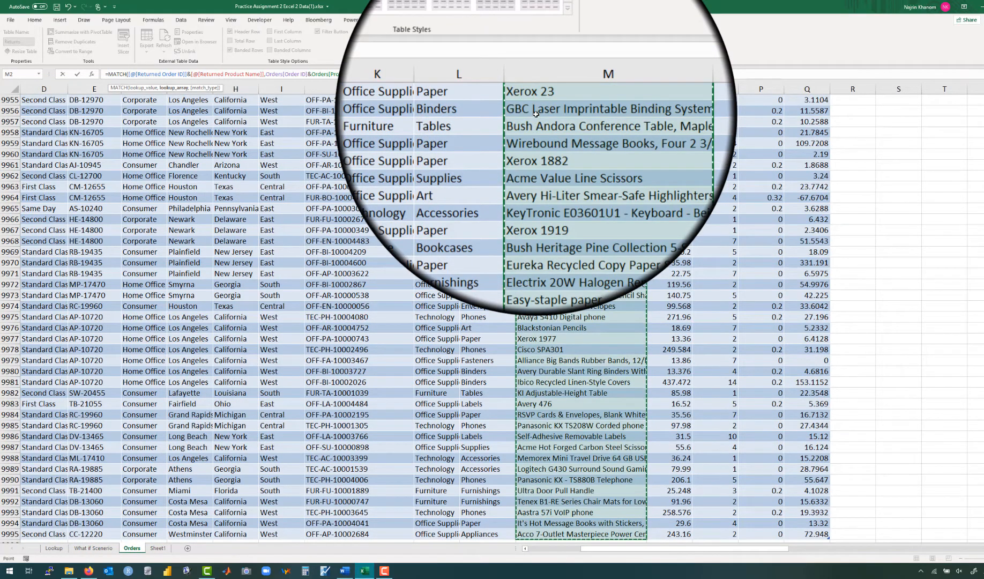
type(",")
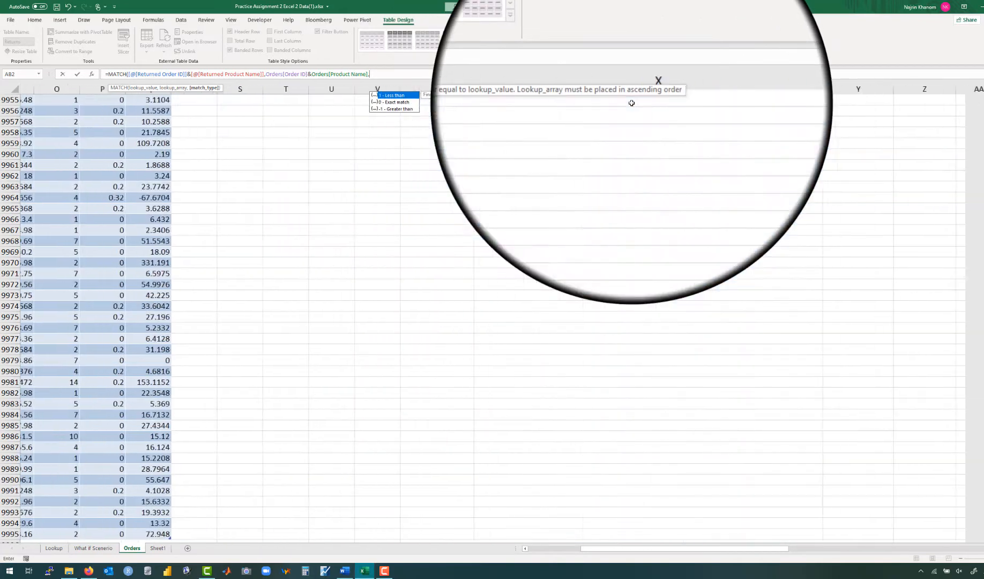
scroll(631, 103, "right", 1)
scroll(631, 103, "up", 14)
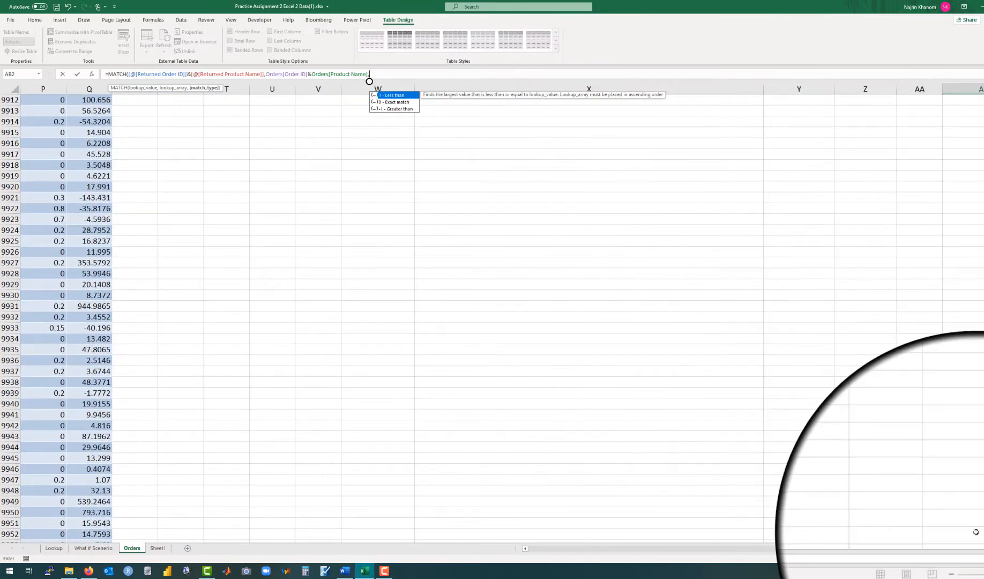
- Complete the Product ID cell's MATCH formula with match type 0 and check the formula filled down the column
left_click_drag(983, 528, 983, 77)
scroll(846, 254, "right", 5)
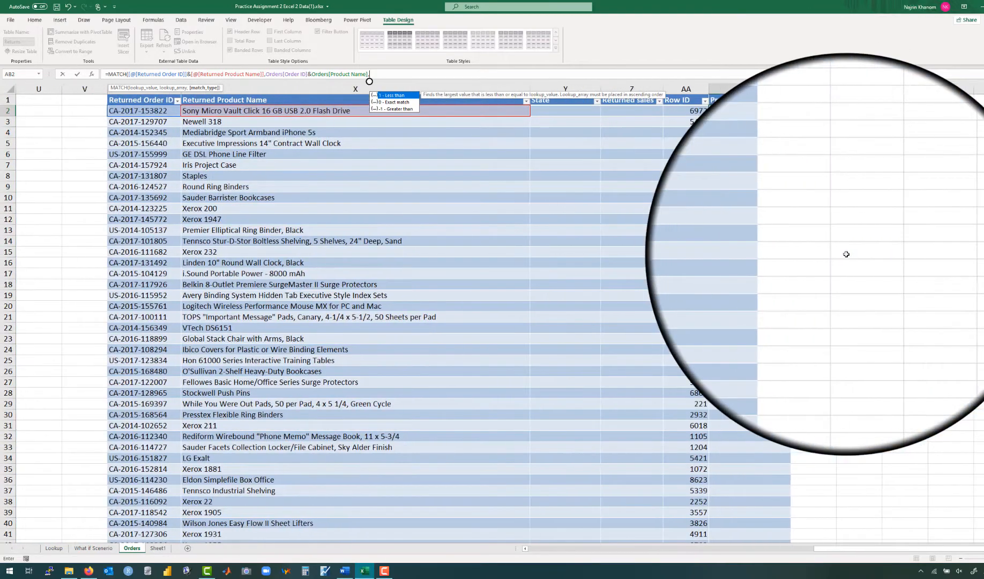
scroll(846, 254, "right", 3)
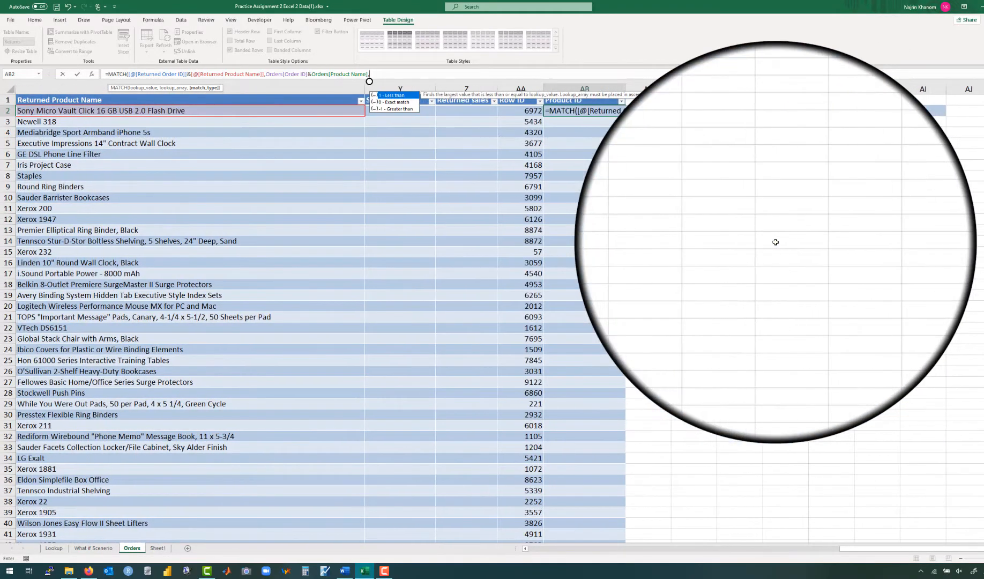
scroll(775, 242, "left", 2)
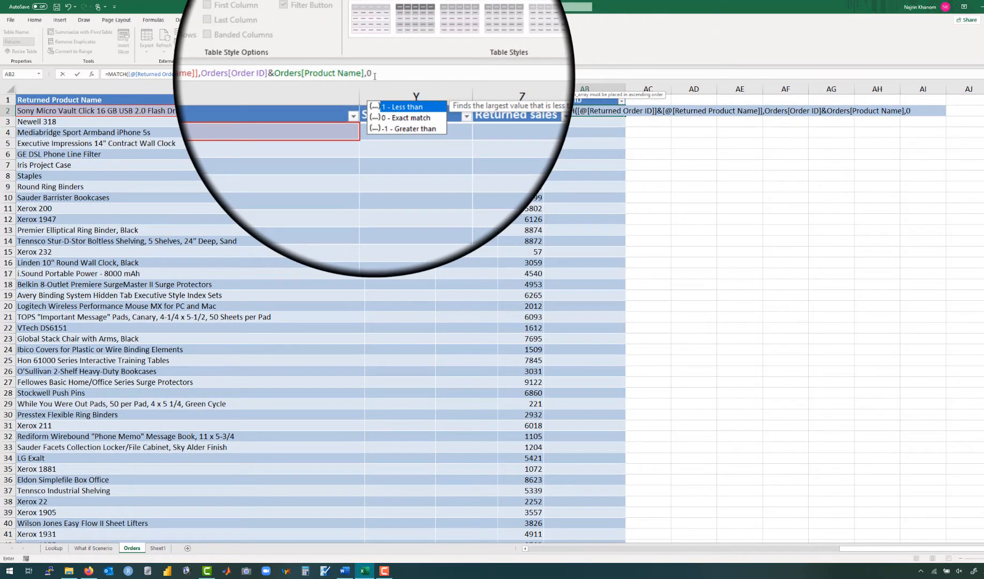
type(")")
key("Return")
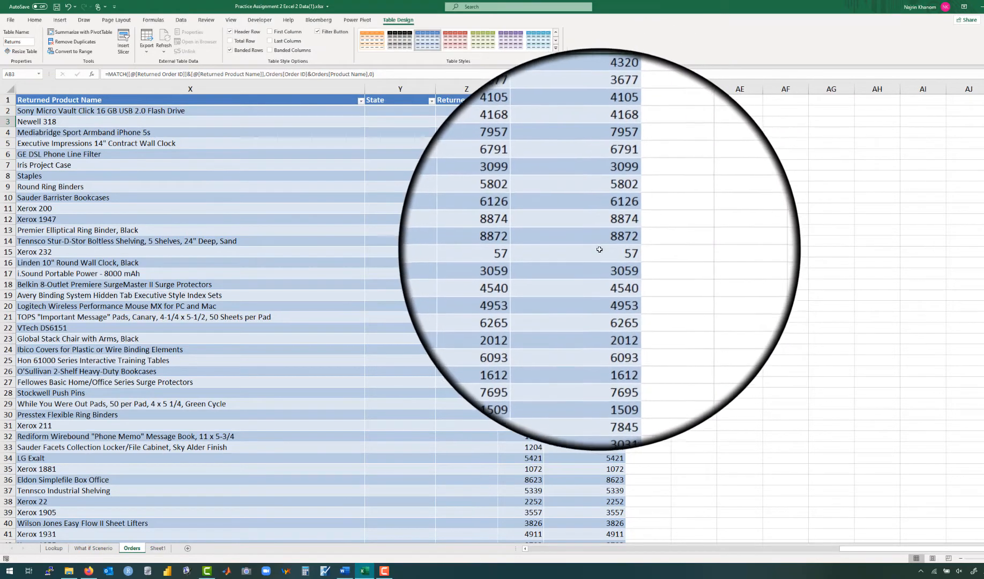
left_click(611, 251)
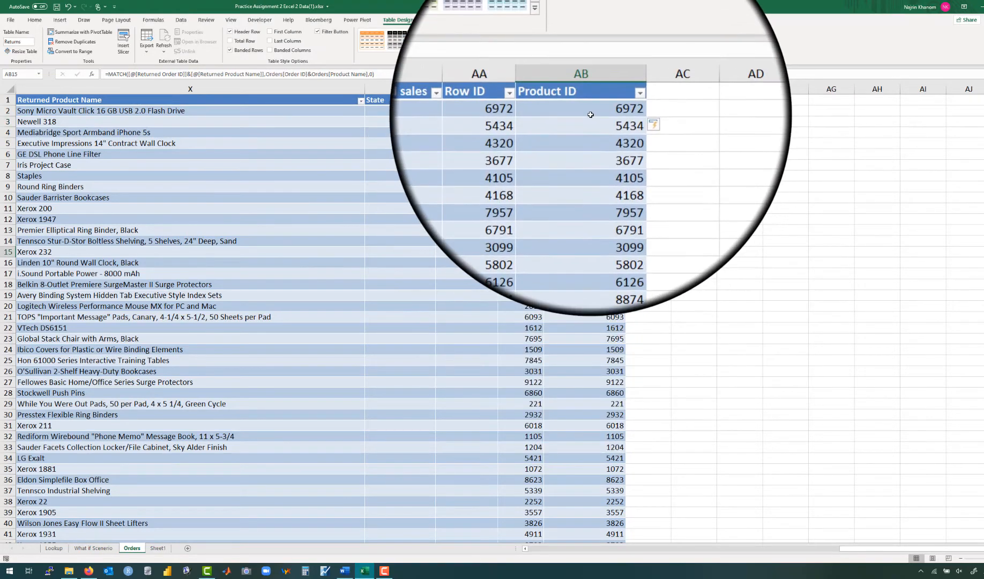
- Reopen the formula in AB2 and insert the INDEX function with its opening parenthesis in front of MATCH
left_click(590, 114)
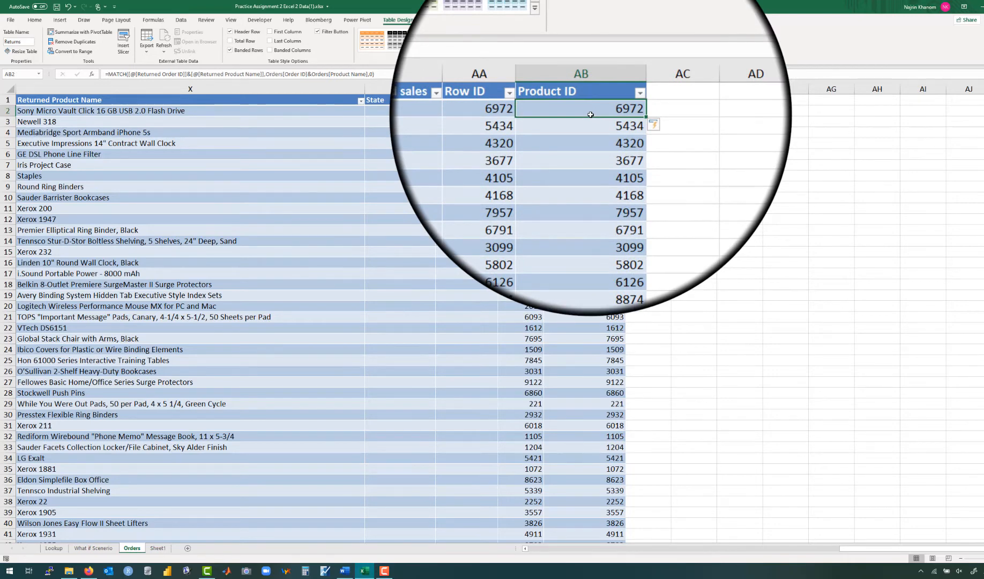
double_click(590, 115)
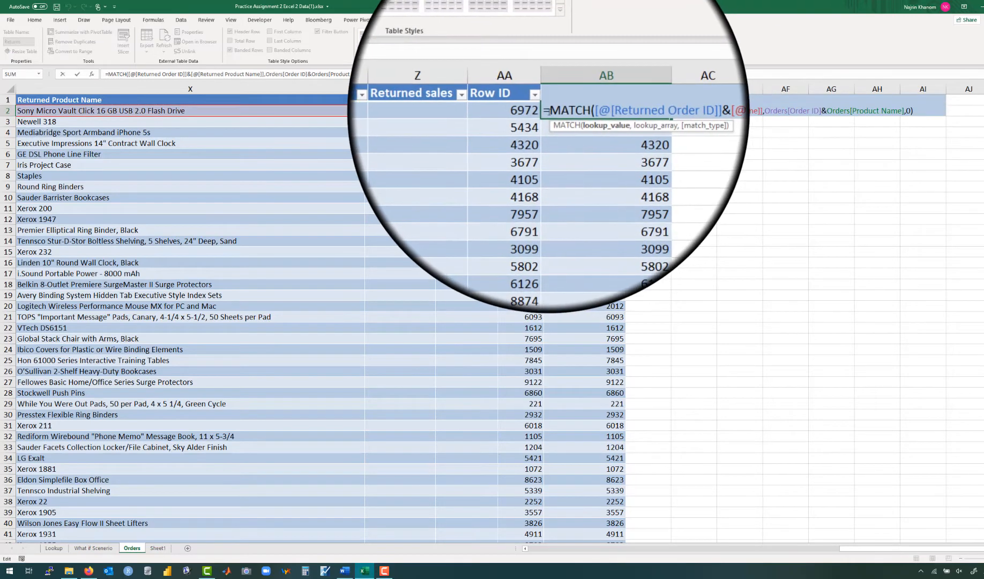
left_click(550, 110)
type("ind")
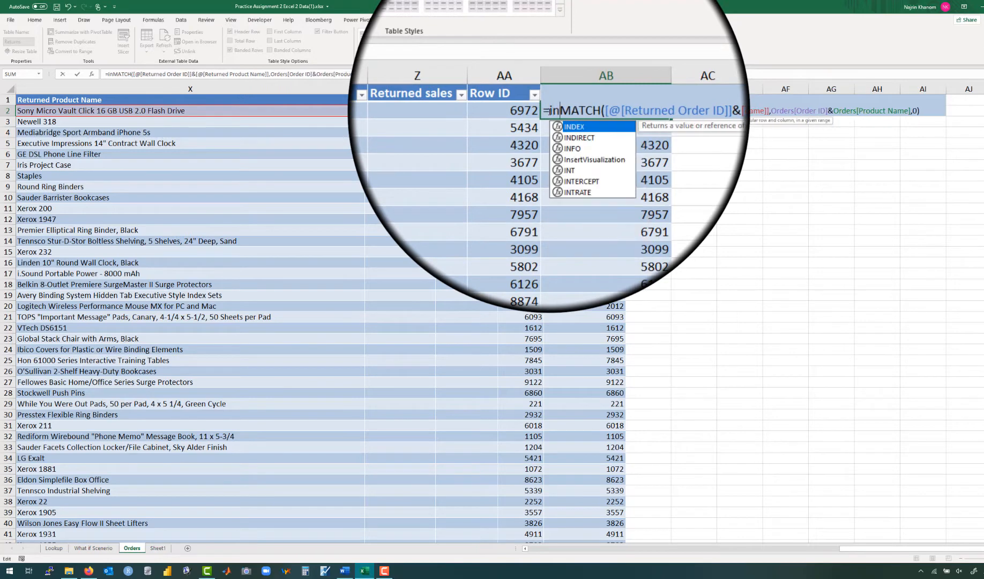
type("ex")
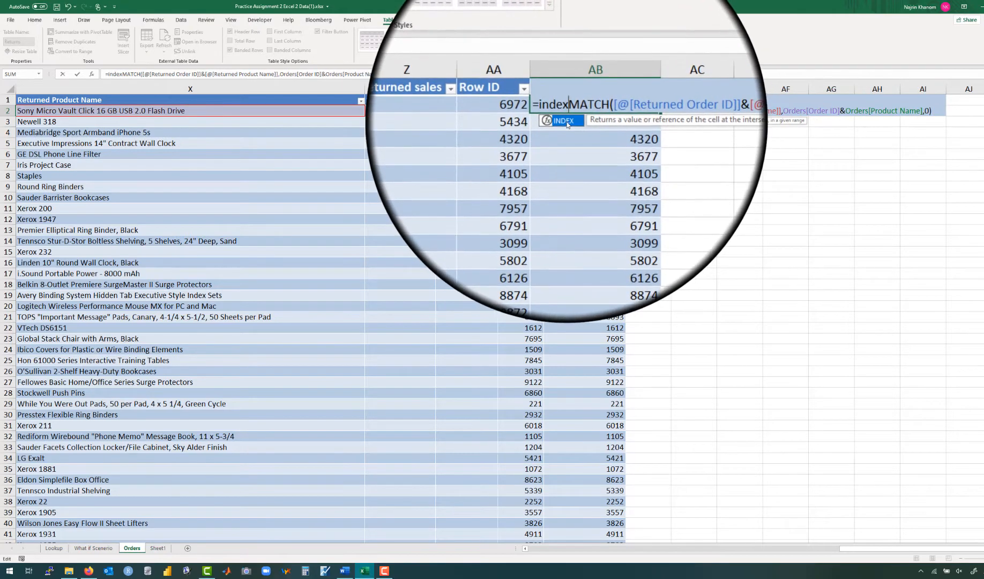
double_click(566, 121)
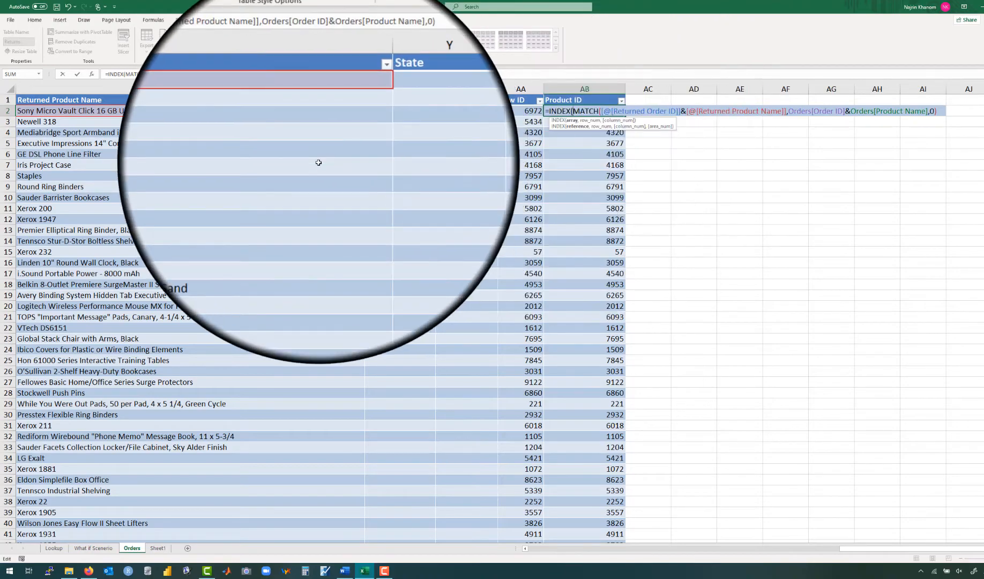
- Set the INDEX array to Orders[Product ID], covering the full Product ID column of the Orders table
scroll(348, 161, "left", 5)
scroll(377, 163, "left", 5)
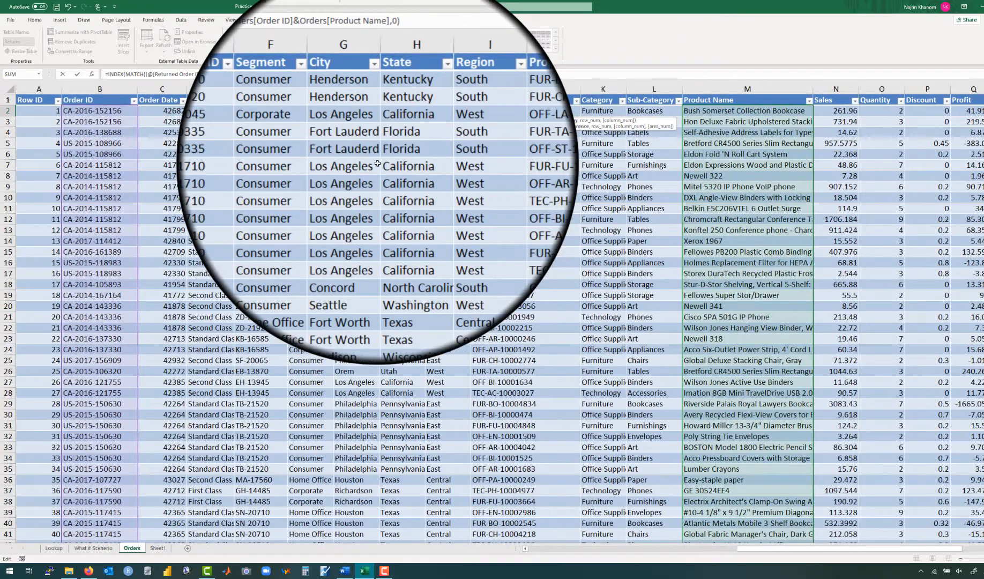
left_click(509, 113)
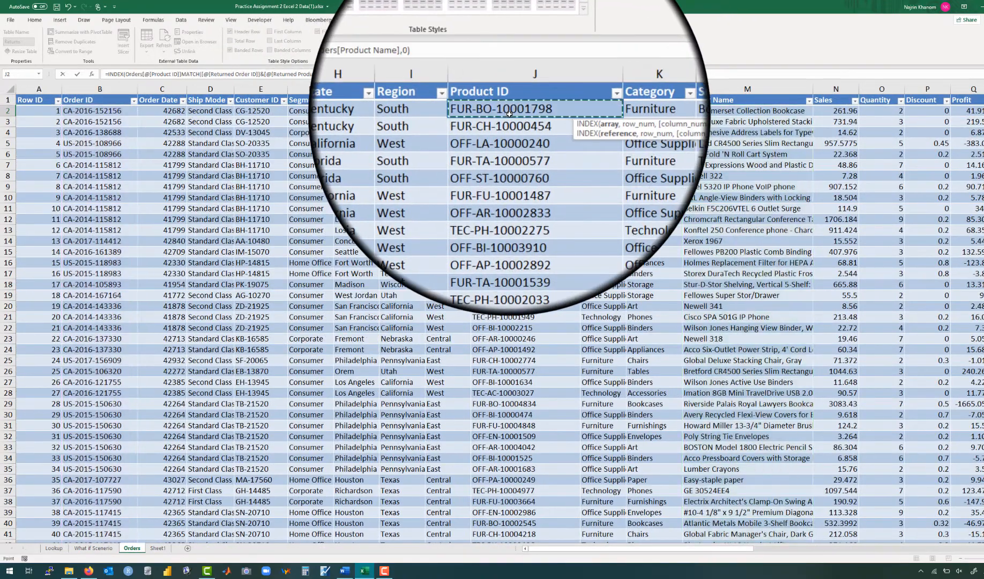
key("ctrl+shift+Down")
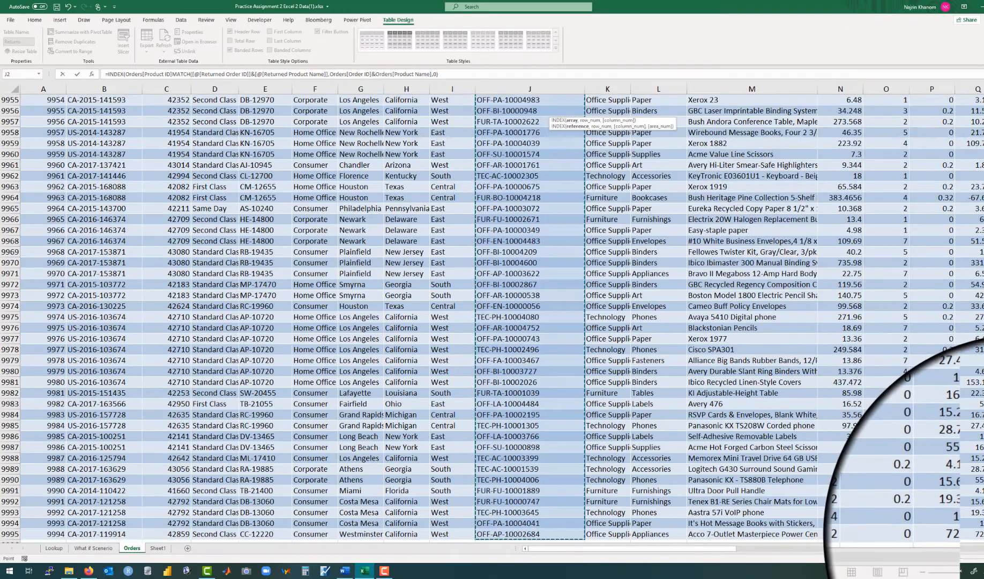
left_click_drag(983, 533, 983, 47)
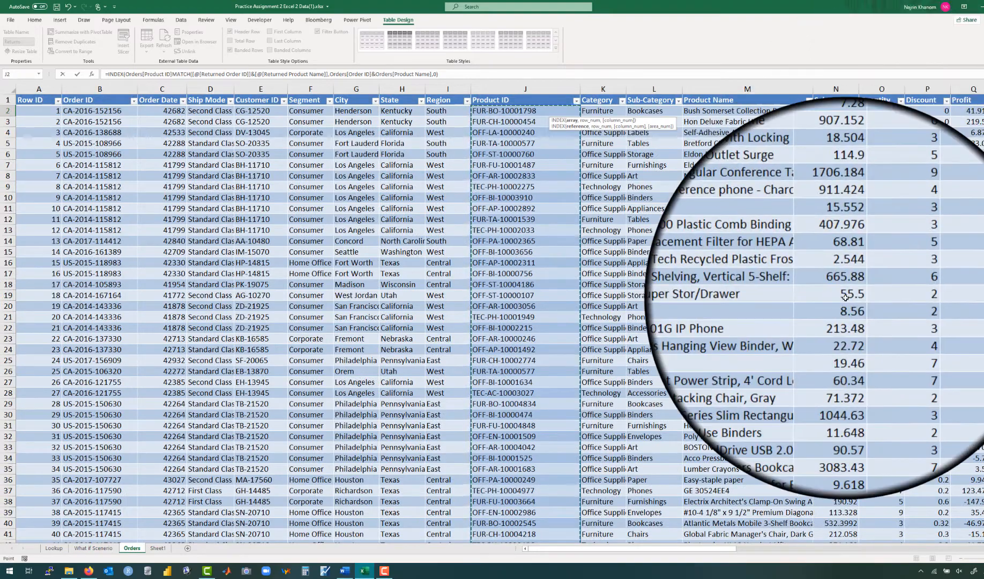
- Separate the INDEX array from MATCH with a comma, close the outer parenthesis and enter the formula in the Product ID column
scroll(845, 297, "right", 10)
scroll(845, 298, "right", 3)
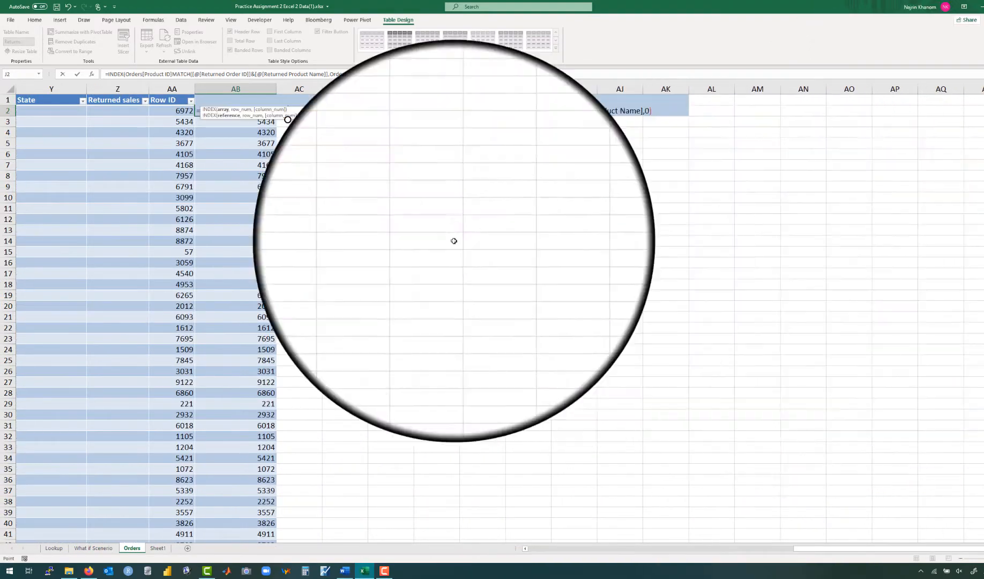
scroll(397, 246, "left", 2)
scroll(397, 244, "left", 2)
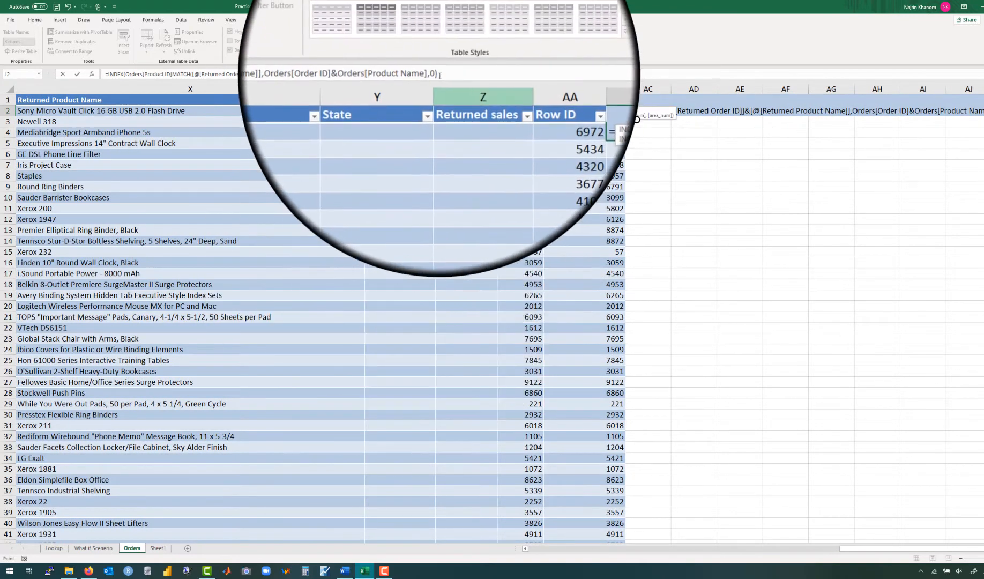
left_click(174, 74)
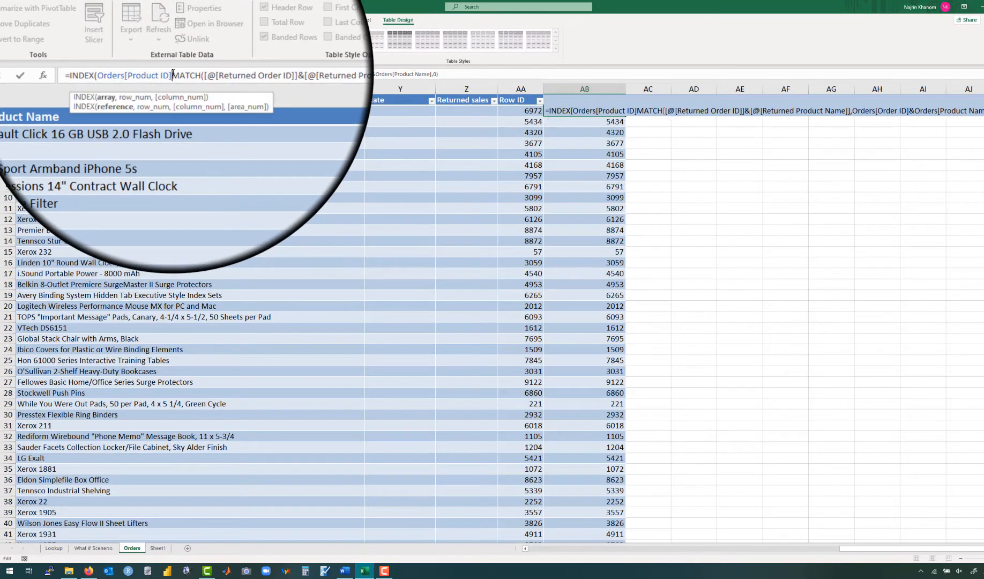
type(",")
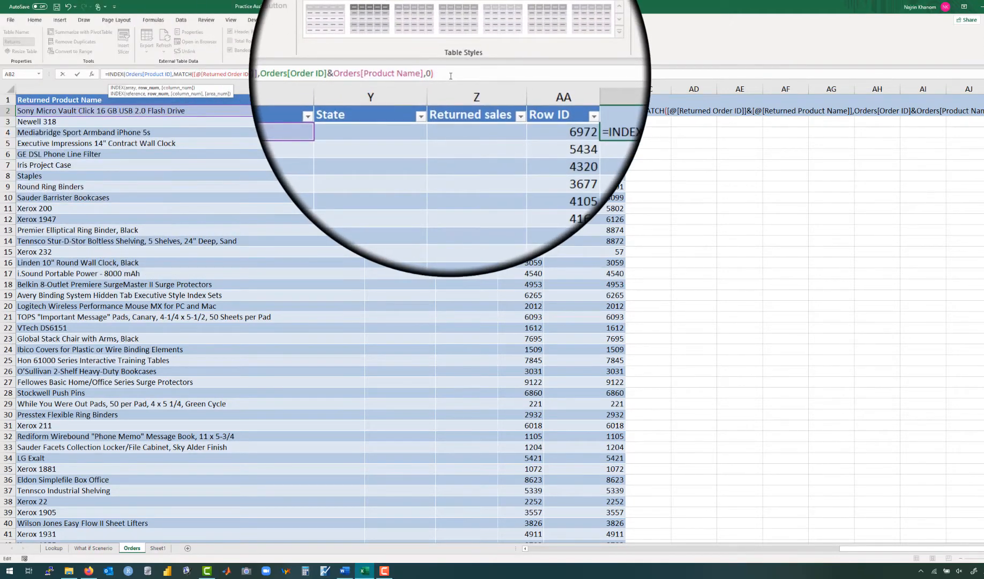
type(")")
key("Return")
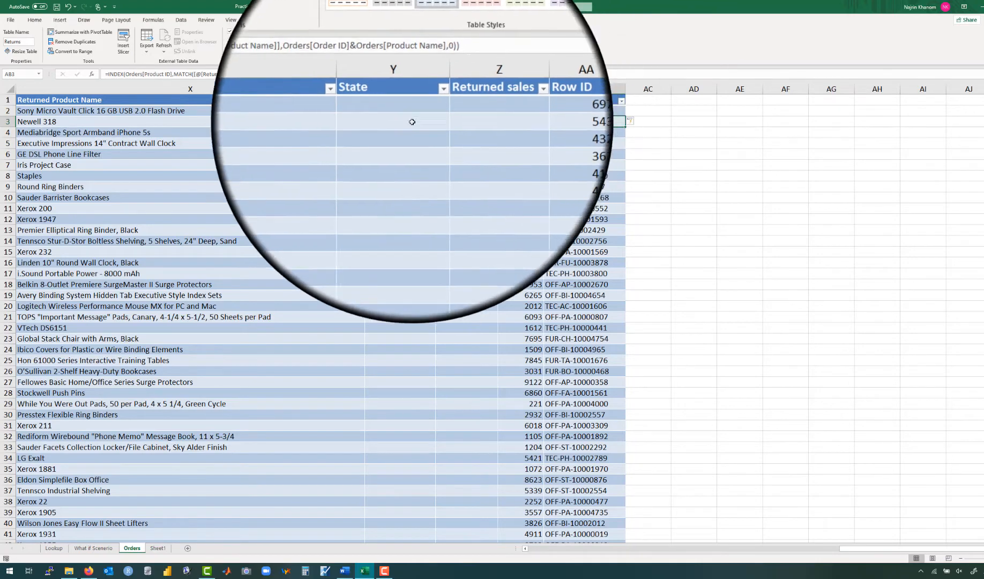
- Review the Row ID and Product ID columns of the Returns table, comparing their MATCH and INDEX formulas alongside the Orders data
scroll(322, 249, "left", 5)
scroll(319, 248, "left", 5)
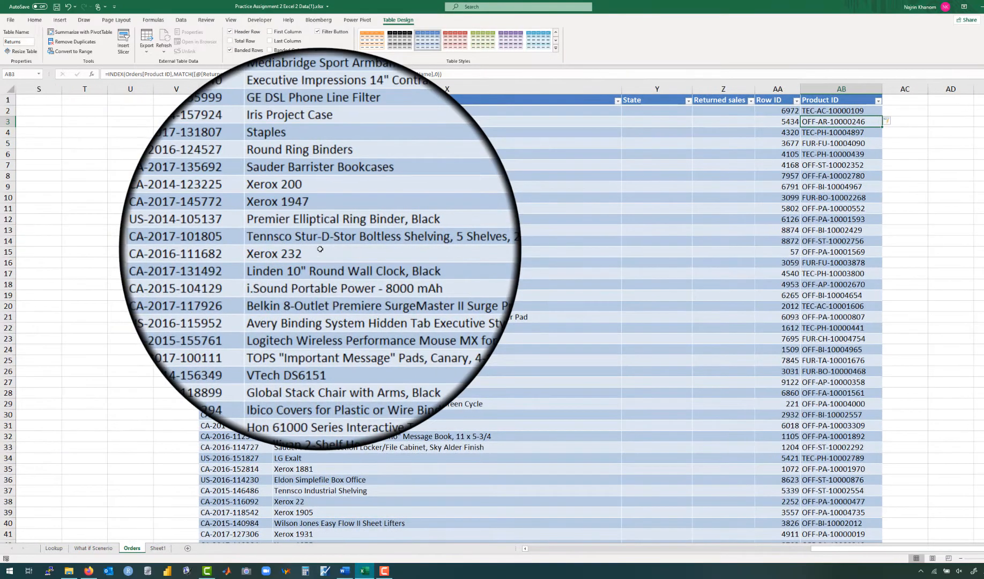
scroll(320, 248, "right", 8)
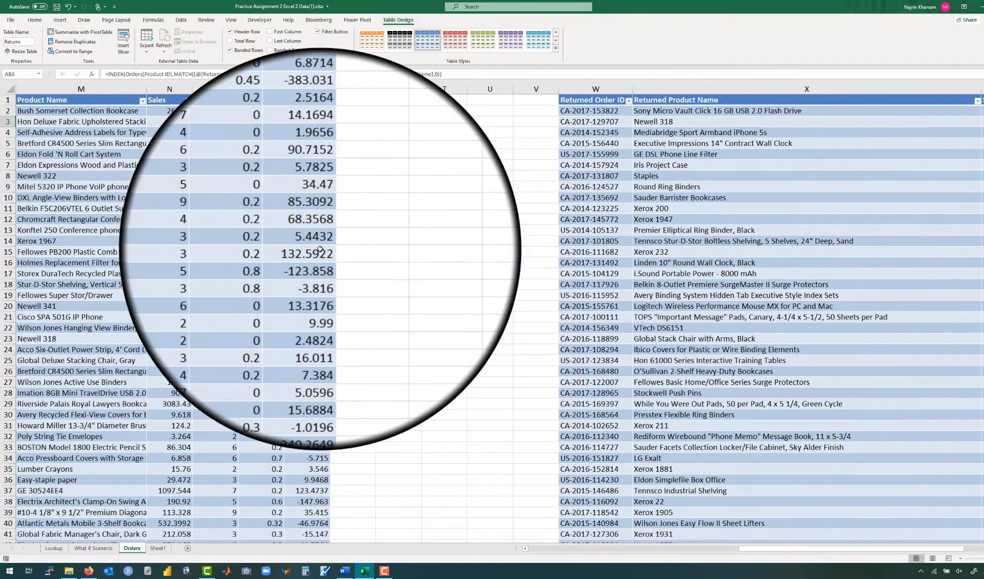
scroll(320, 249, "right", 1)
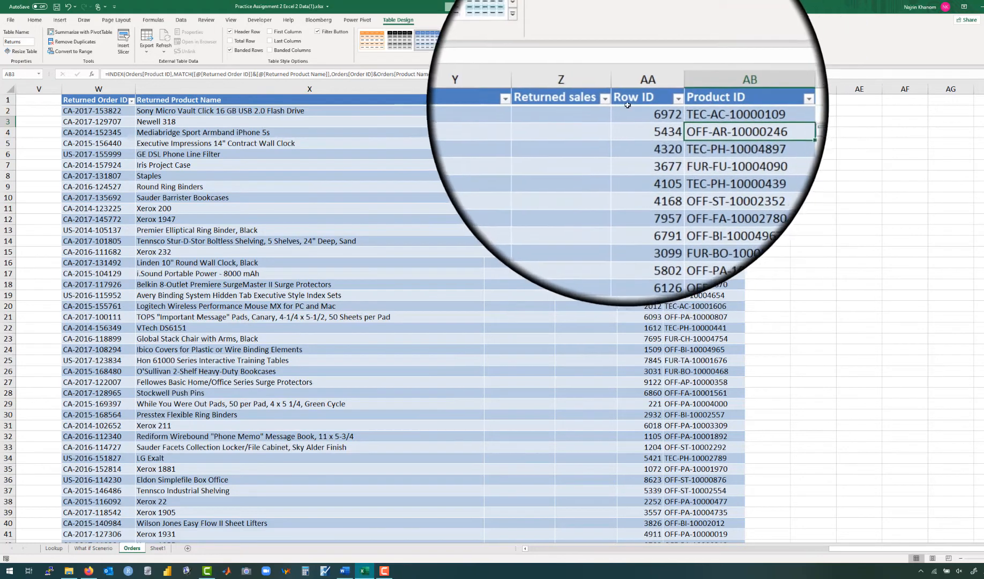
left_click(652, 112)
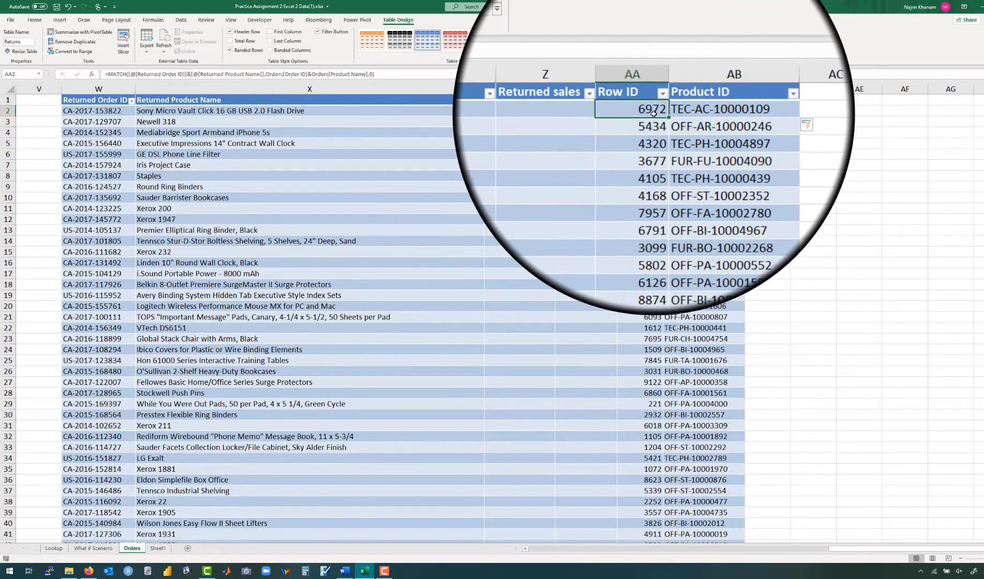
left_click(689, 115)
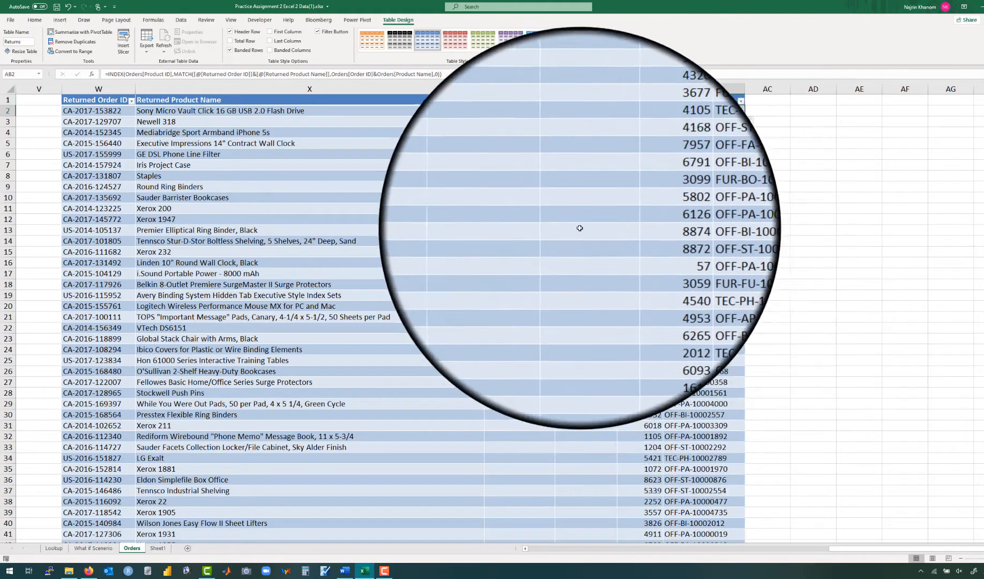
left_click(639, 125)
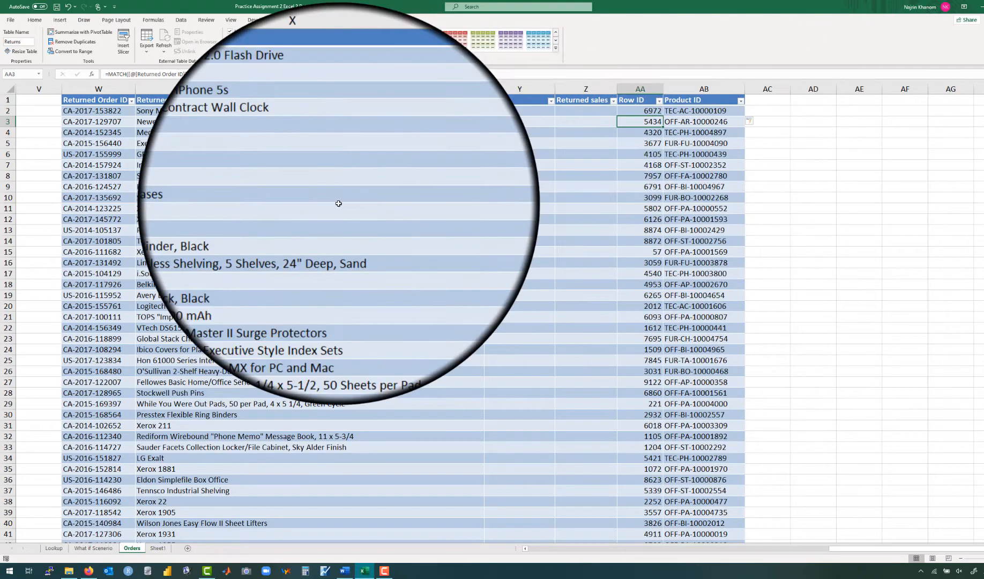
scroll(338, 204, "left", 6)
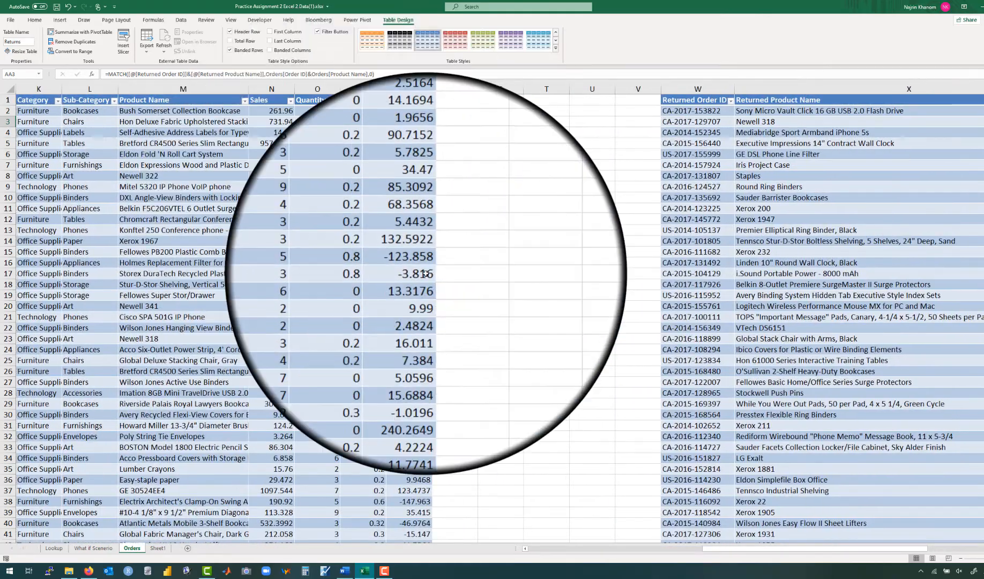
scroll(422, 252, "right", 3)
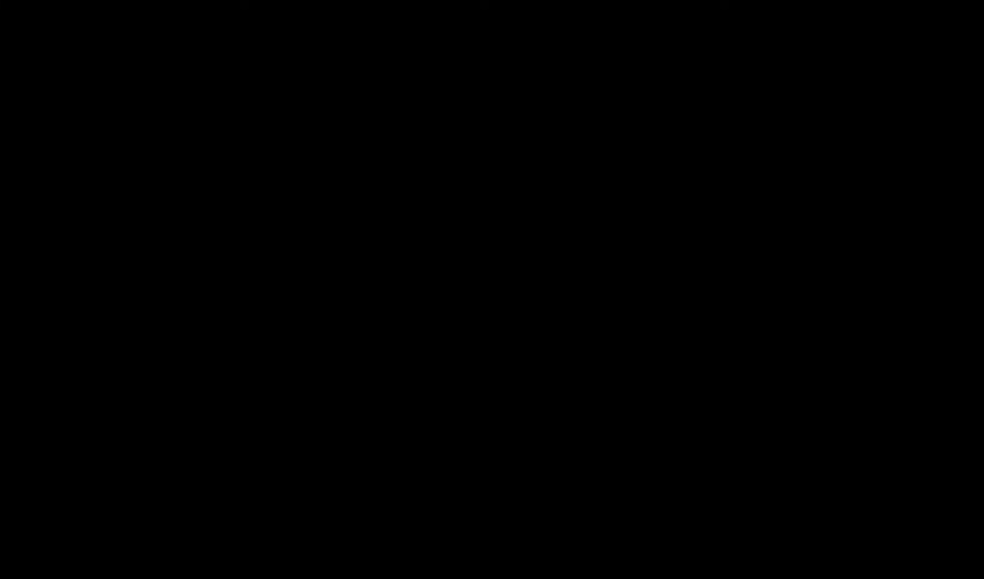